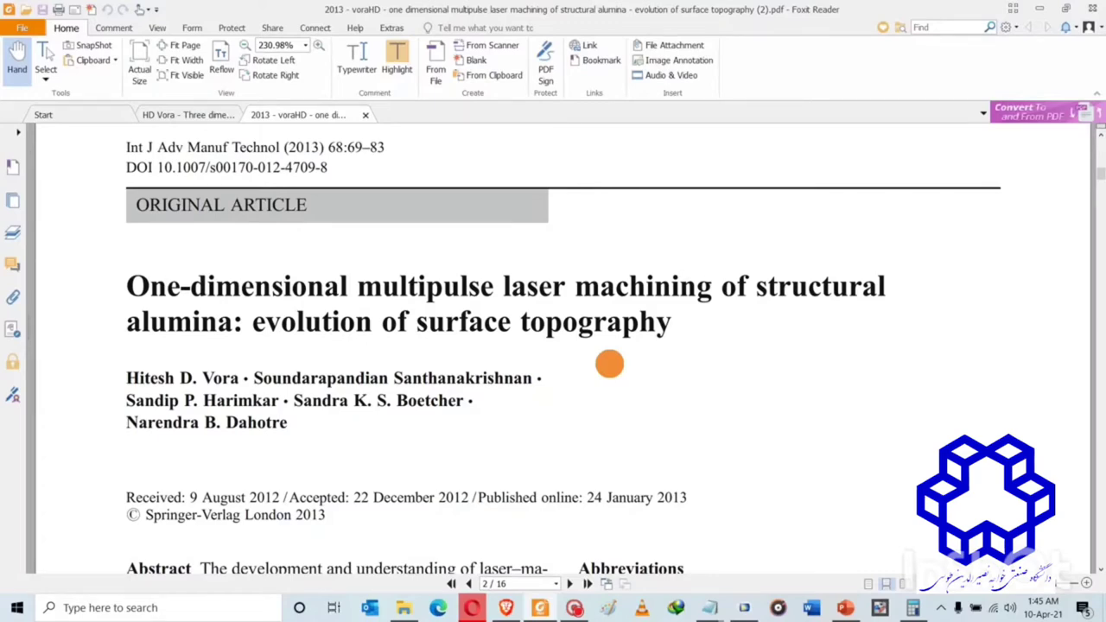
Step: Switch to COMSOL Multiphysics and start a new 2D model with the Model Wizard
{"action": "scroll", "coordinate": [610, 364], "scroll_direction": "down", "scroll_amount": 3}
{"action": "scroll", "coordinate": [609, 364], "scroll_direction": "up", "scroll_amount": 2}
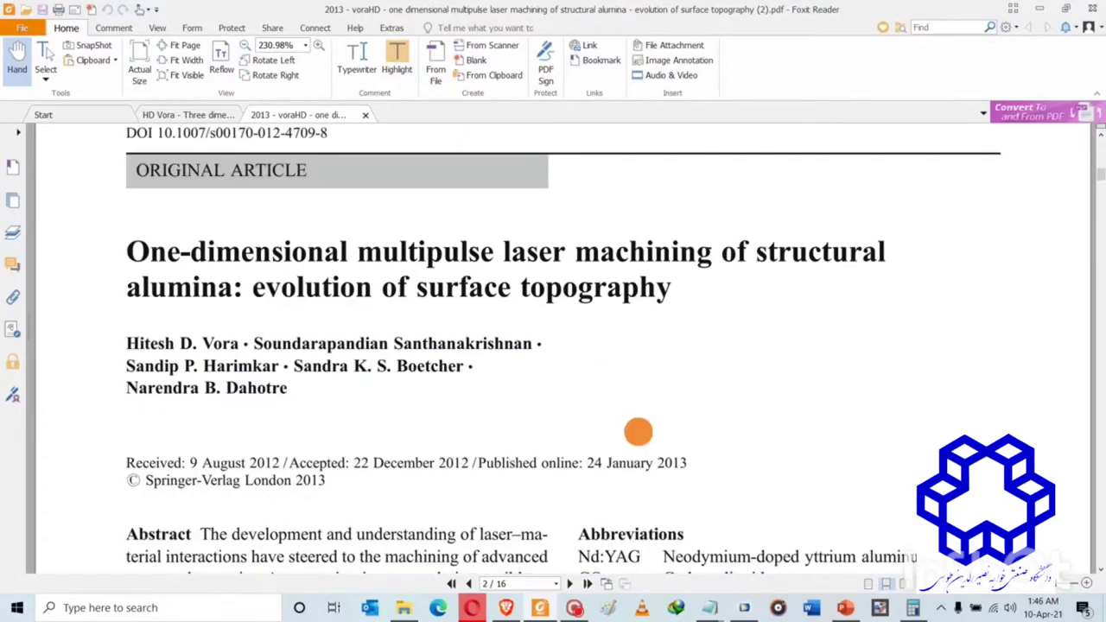
{"action": "left_click", "coordinate": [744, 608]}
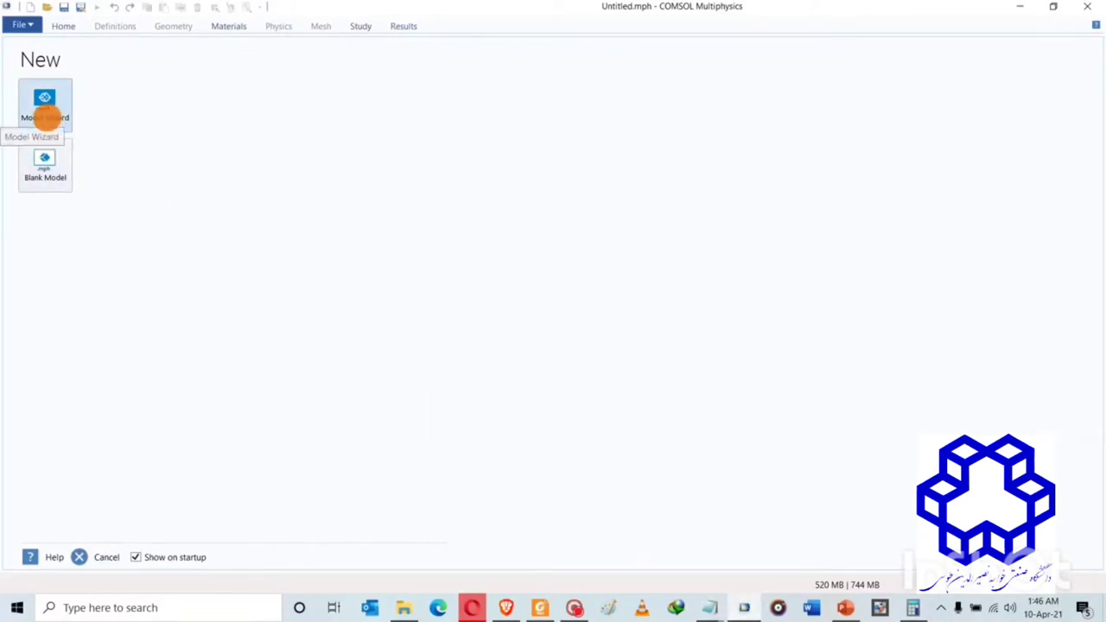
{"action": "left_click", "coordinate": [45, 111]}
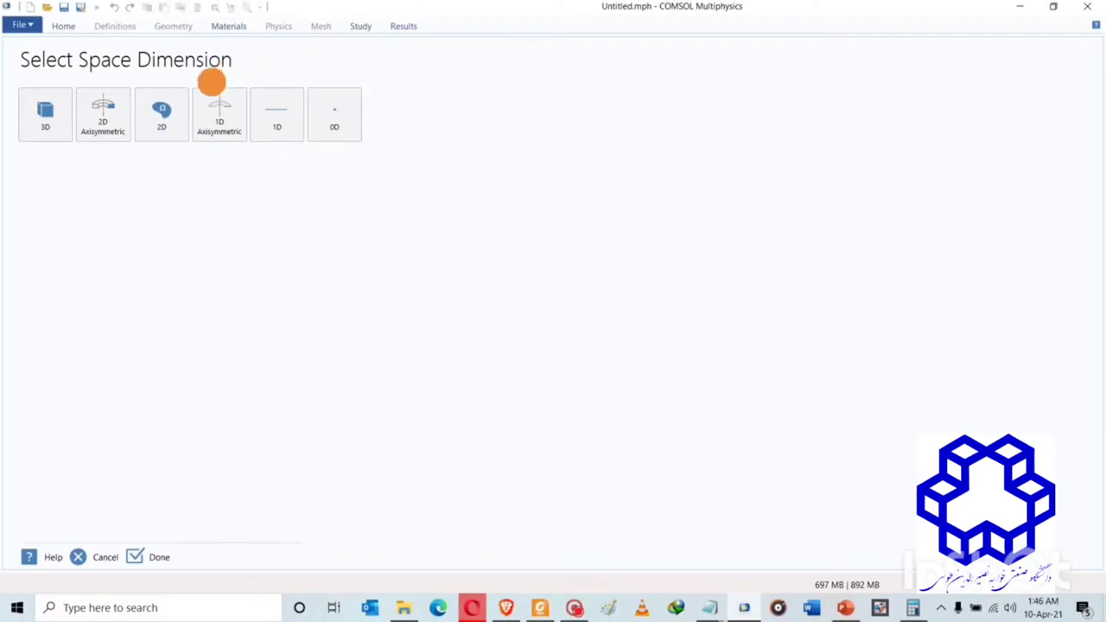
{"action": "left_click", "coordinate": [162, 111]}
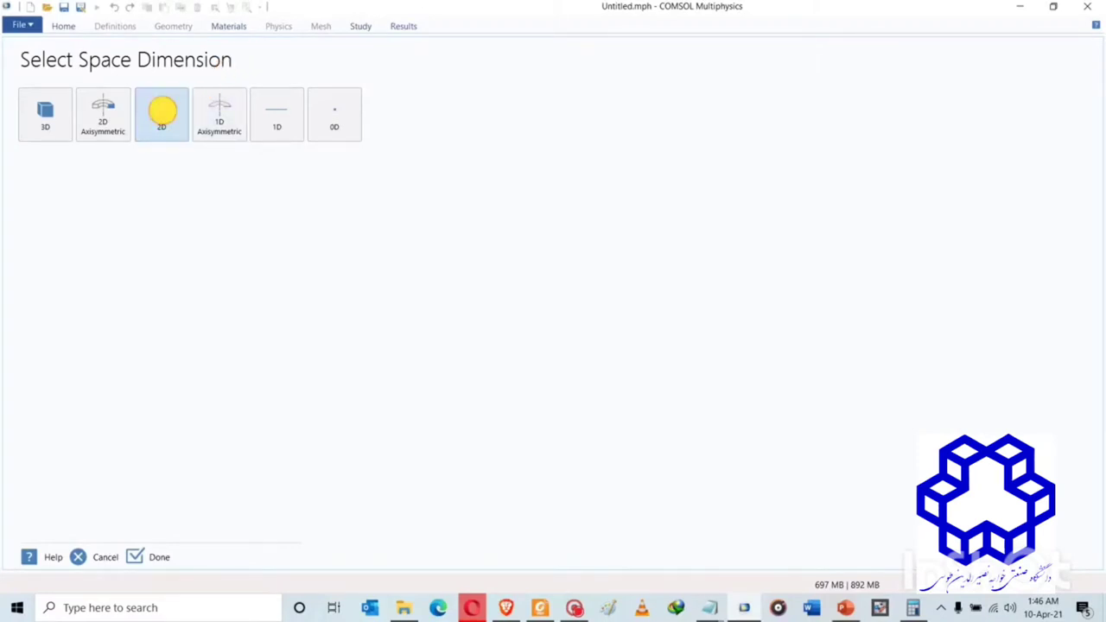
{"action": "left_click", "coordinate": [163, 111]}
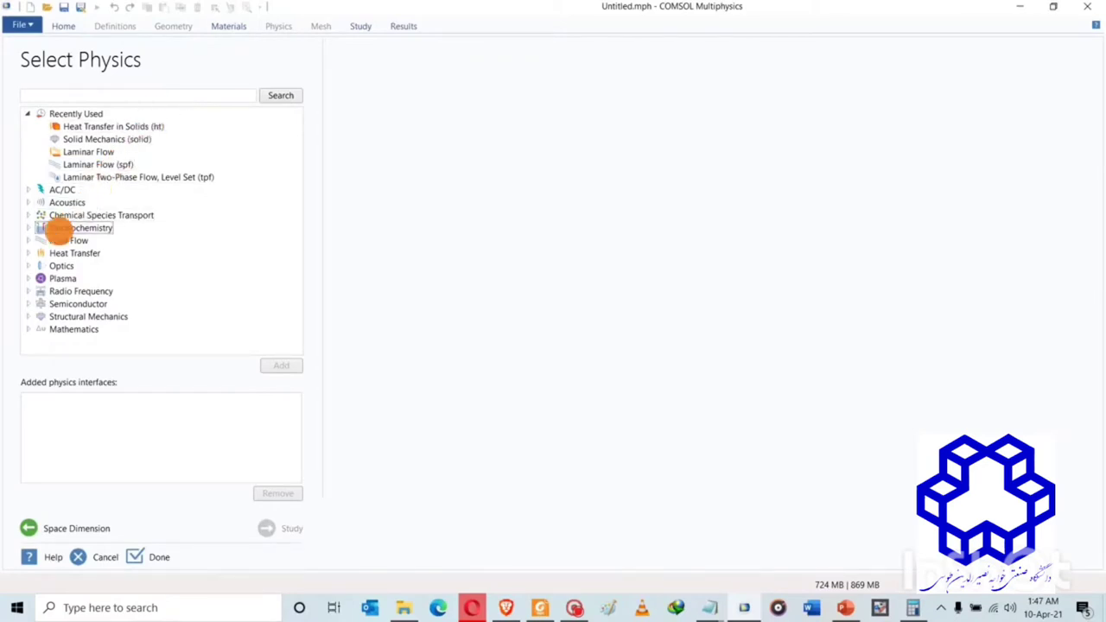
Step: Add the Heat Transfer in Solids (ht) physics interface to the model
{"action": "left_click", "coordinate": [36, 252]}
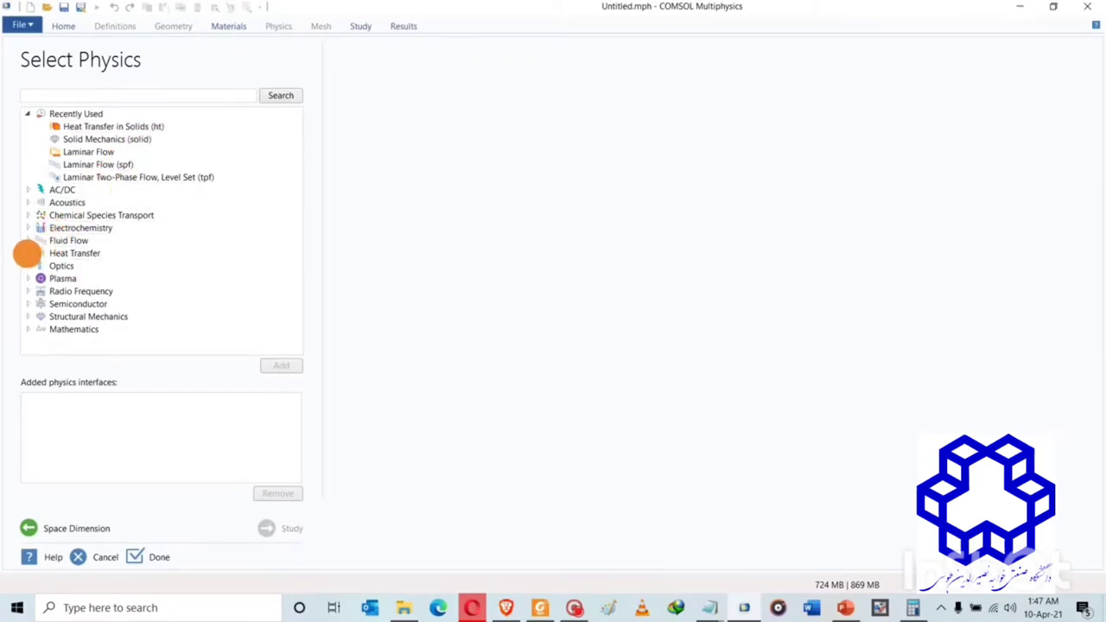
{"action": "left_click", "coordinate": [27, 253]}
{"action": "left_click", "coordinate": [68, 267]}
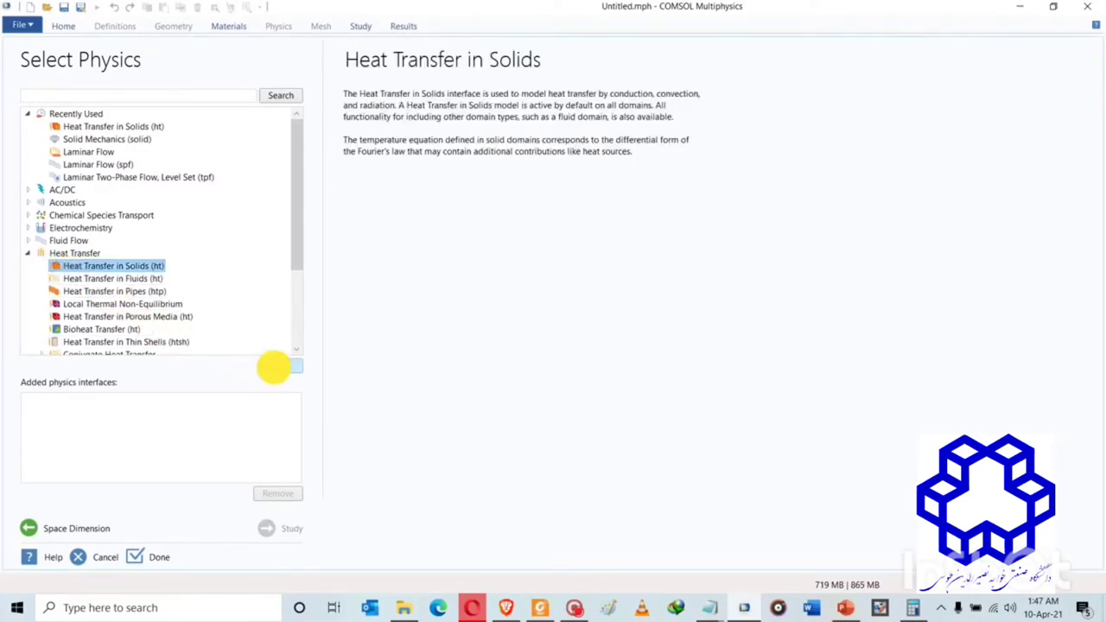
{"action": "left_click", "coordinate": [276, 367]}
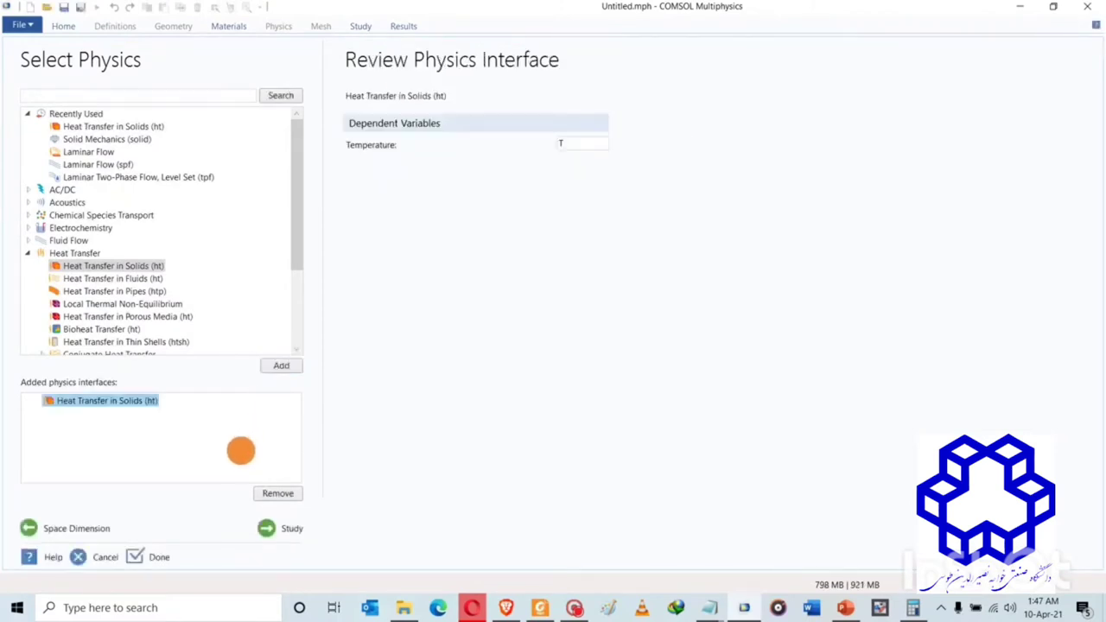
Step: Choose a Time Dependent preset study and finish the model setup
{"action": "left_click", "coordinate": [275, 528]}
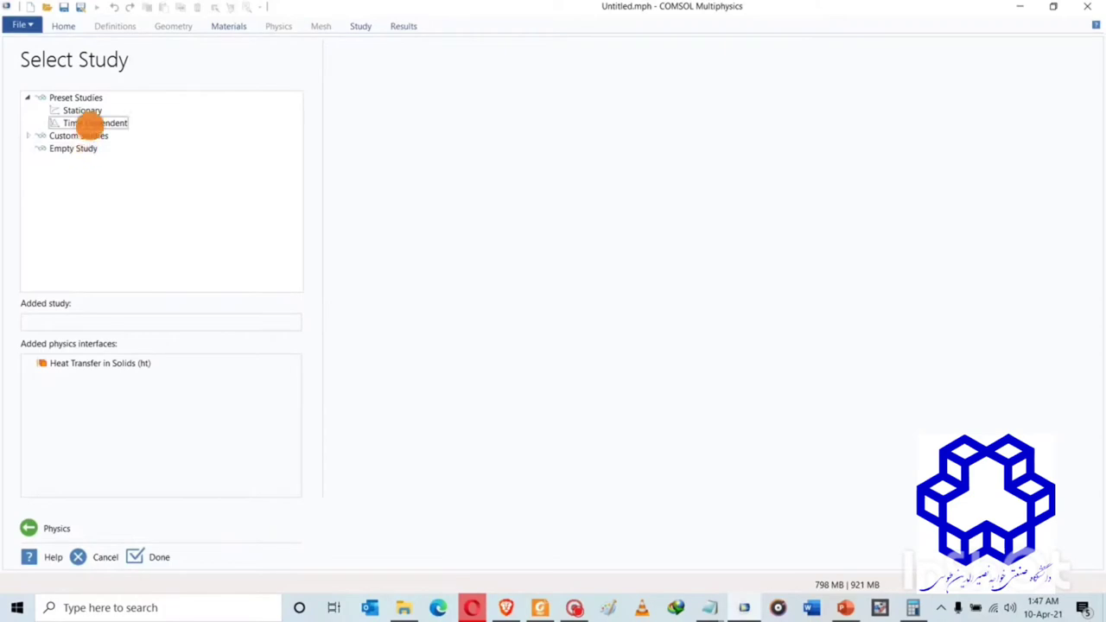
{"action": "left_click", "coordinate": [91, 123]}
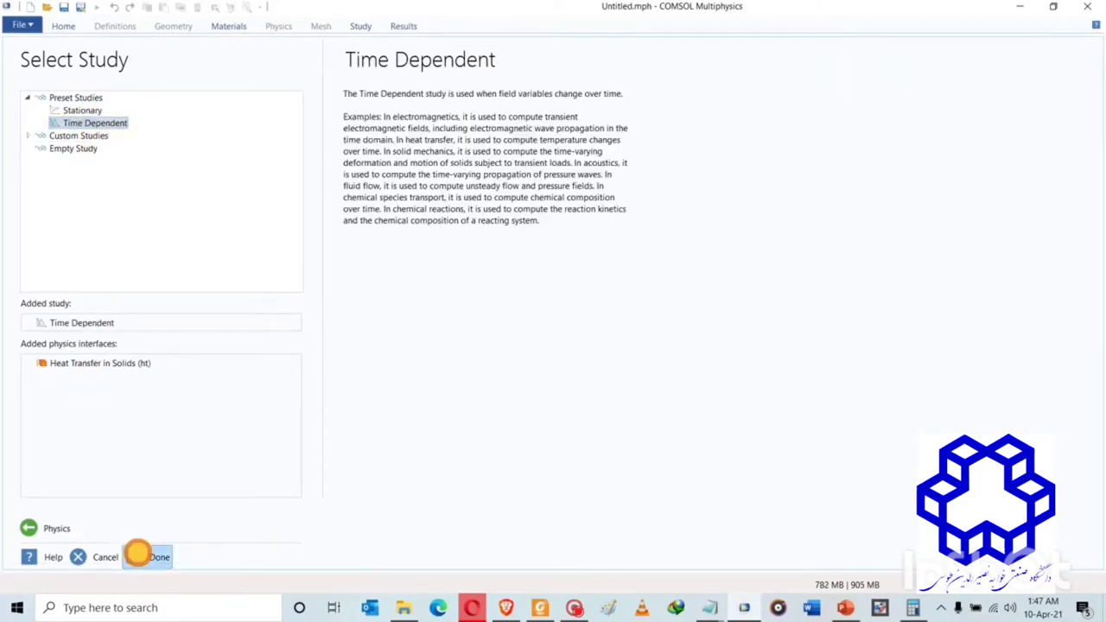
{"action": "left_click", "coordinate": [147, 557]}
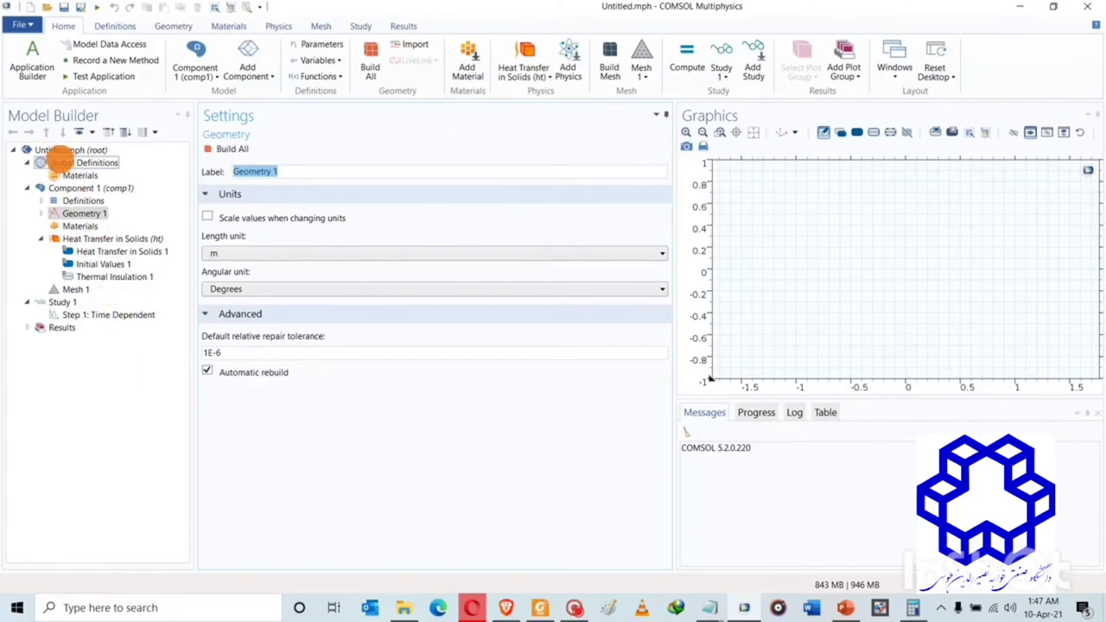
Step: Add a Parameters node under Global Definitions and select the name cell of its first row
{"action": "left_click", "coordinate": [58, 160]}
{"action": "right_click", "coordinate": [59, 160]}
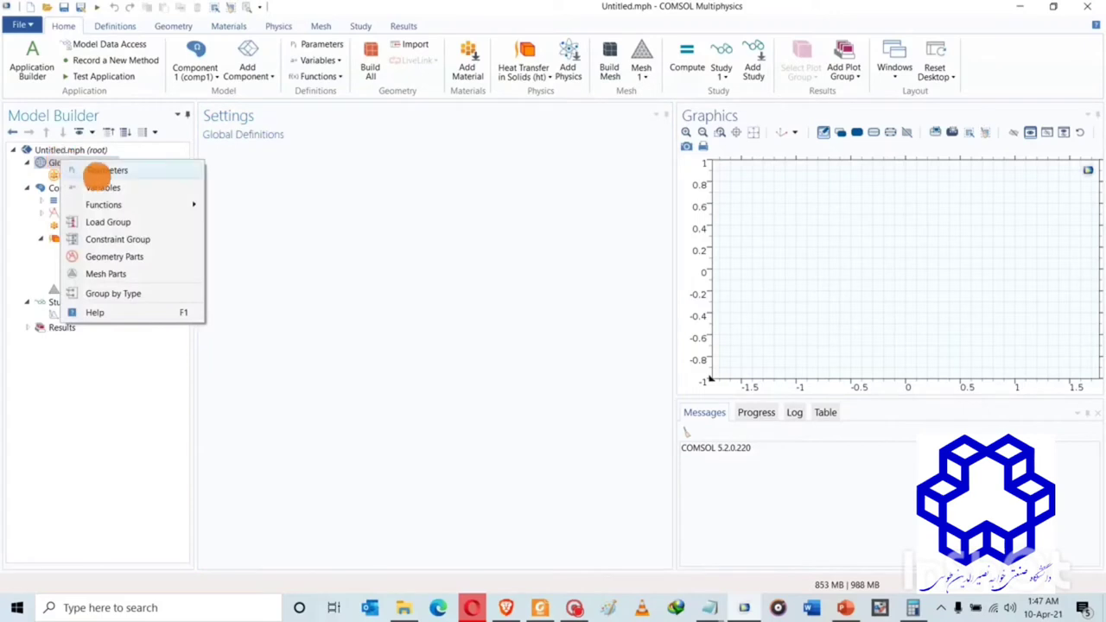
{"action": "left_click", "coordinate": [99, 170]}
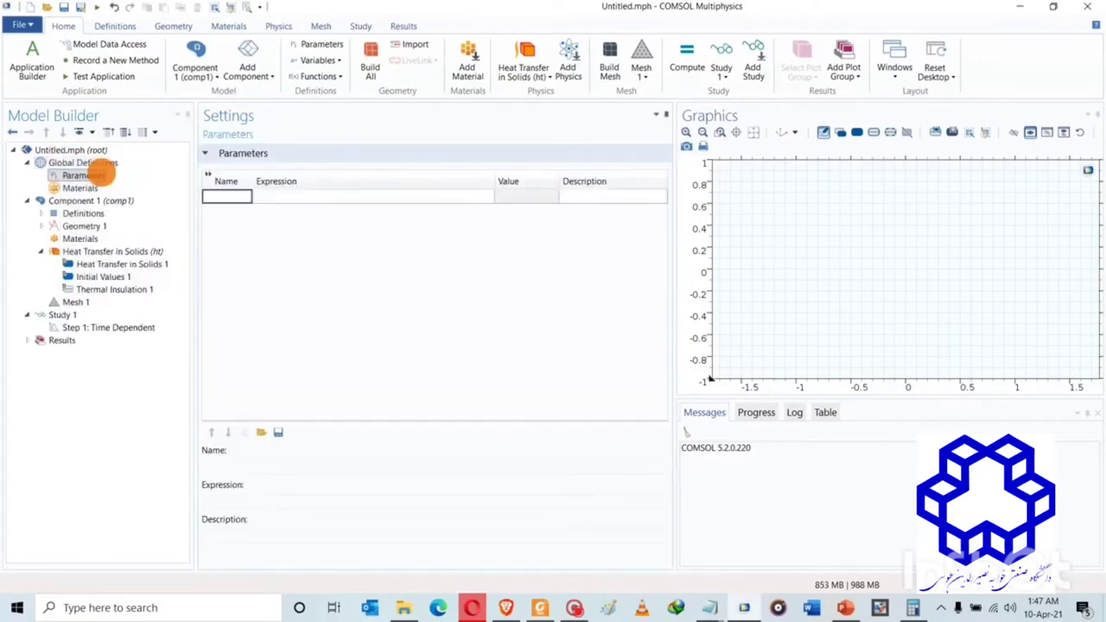
{"action": "left_click", "coordinate": [265, 226]}
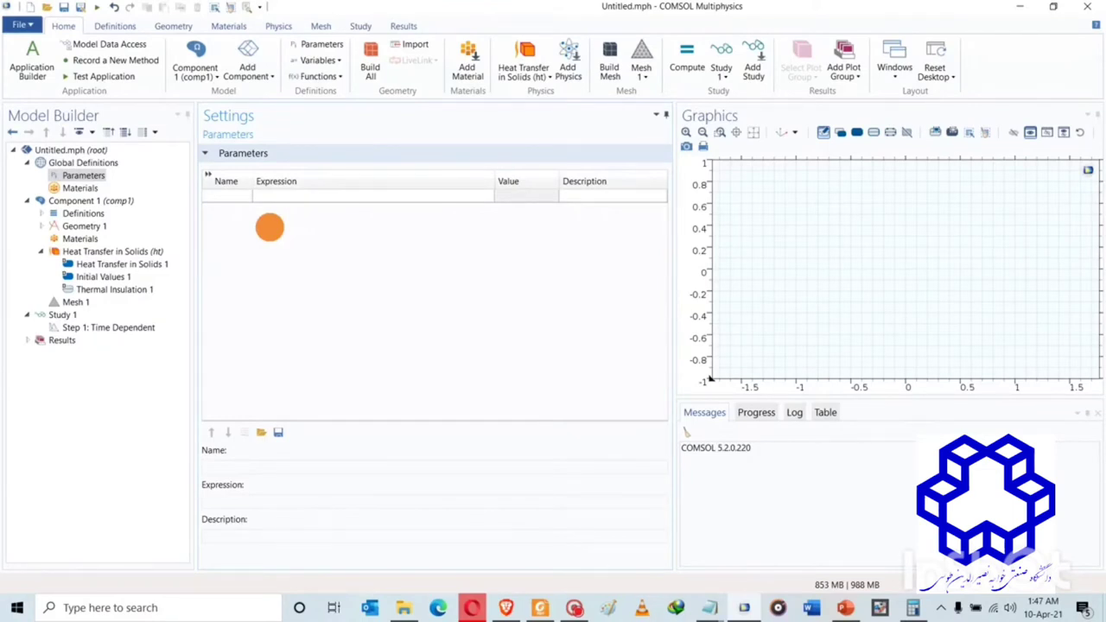
{"action": "left_click", "coordinate": [241, 197]}
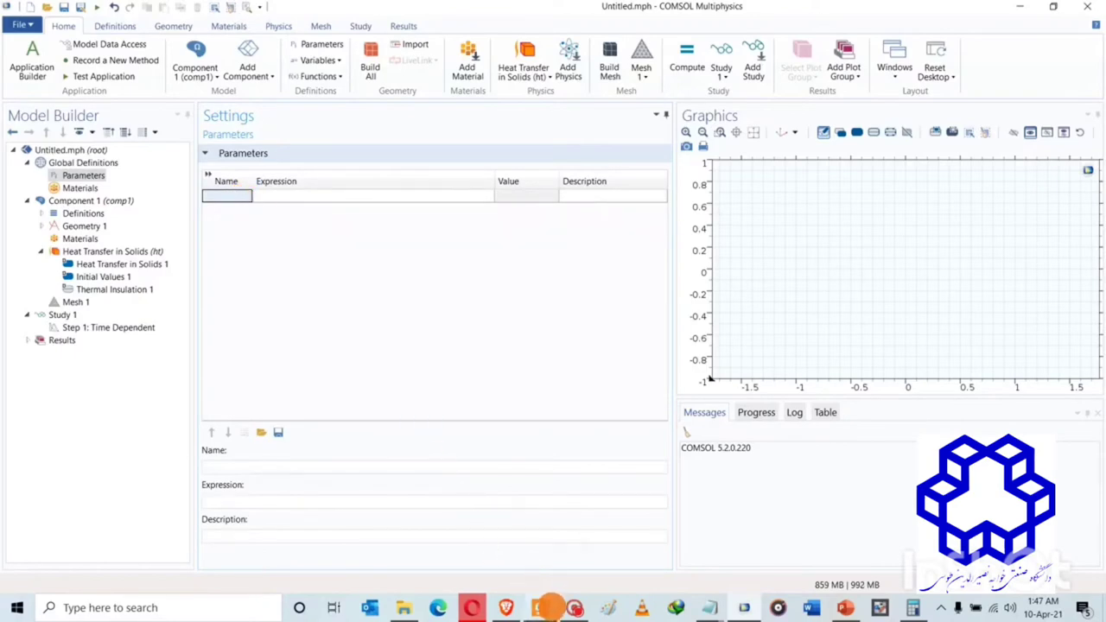
Step: Switch to the paper in Foxit Reader and examine its table of material properties and laser machining parameters on page 8
{"action": "left_click", "coordinate": [548, 606]}
{"action": "scroll", "coordinate": [554, 271], "scroll_direction": "down", "scroll_amount": 5}
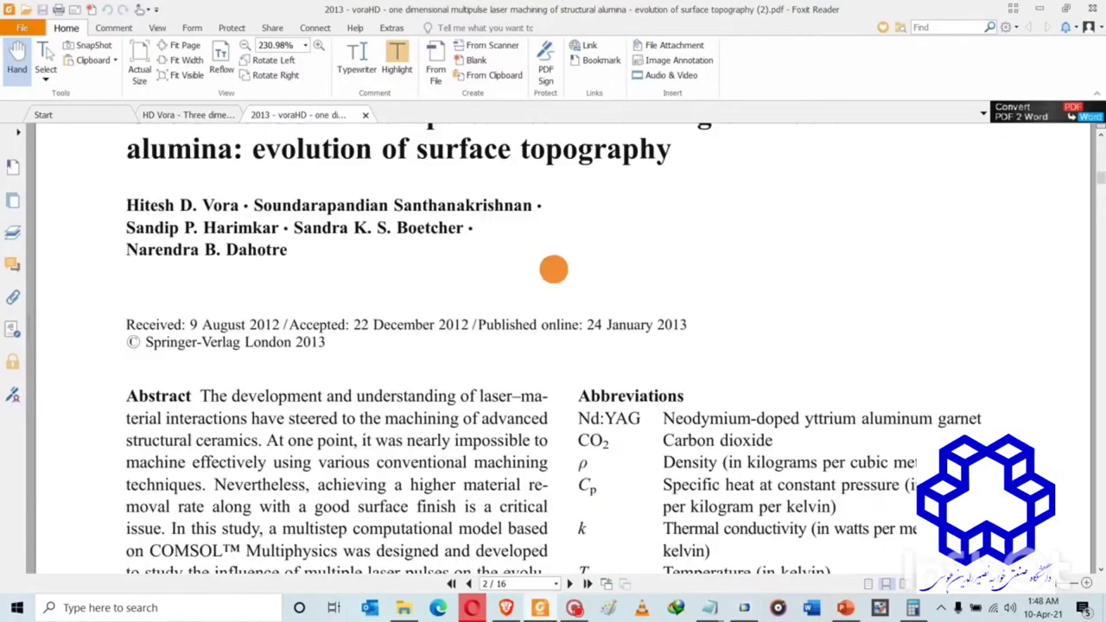
{"action": "scroll", "coordinate": [554, 271], "scroll_direction": "down", "scroll_amount": 10}
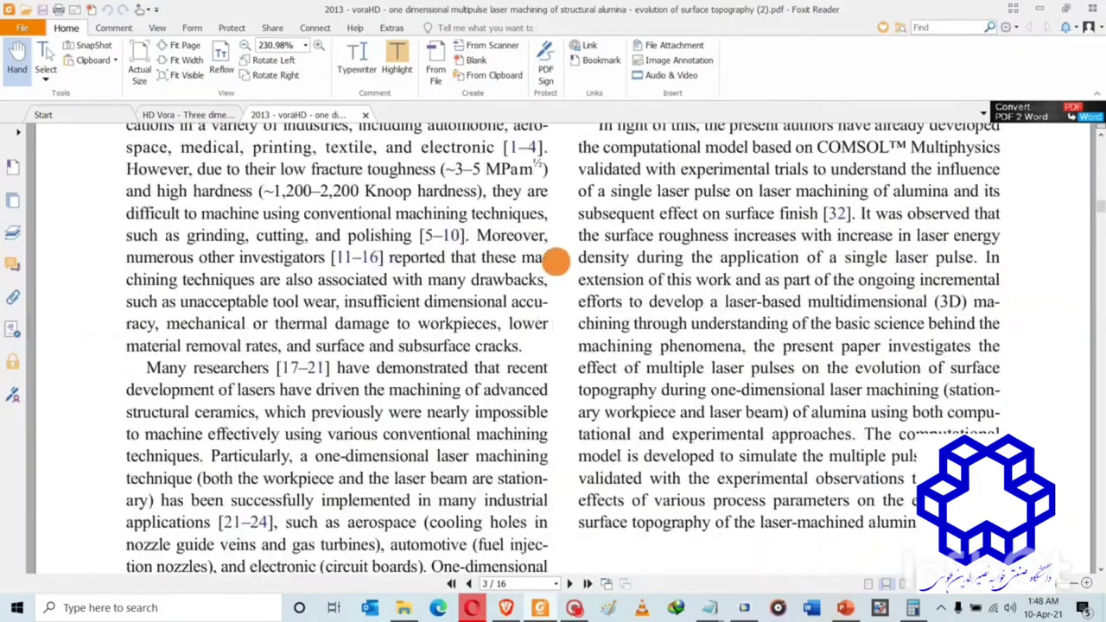
{"action": "scroll", "coordinate": [556, 257], "scroll_direction": "down", "scroll_amount": 10}
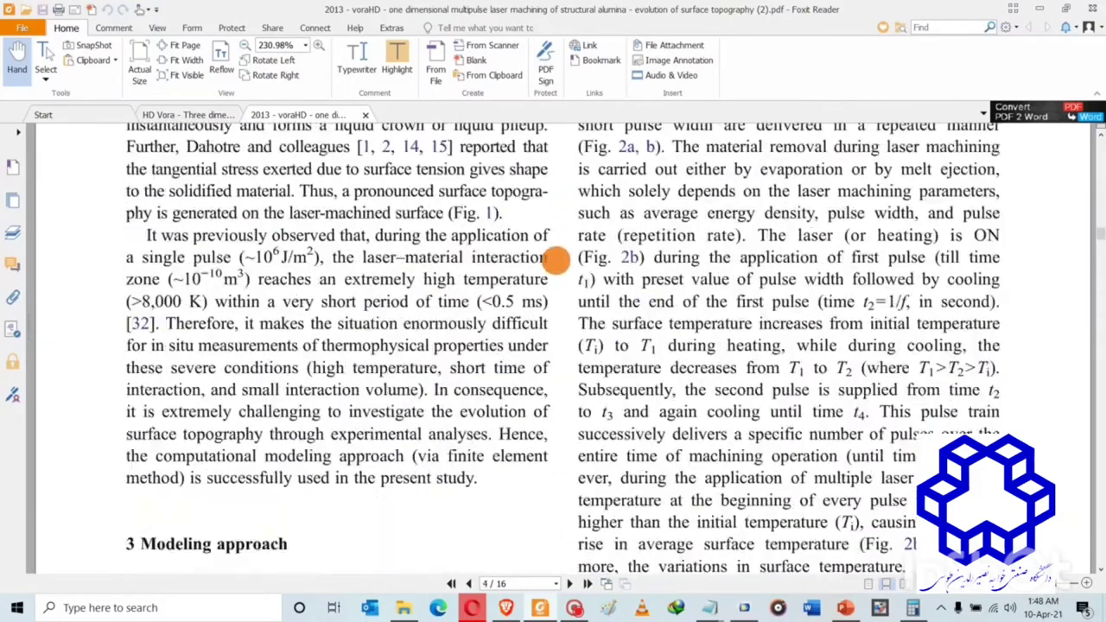
{"action": "scroll", "coordinate": [556, 258], "scroll_direction": "down", "scroll_amount": 10}
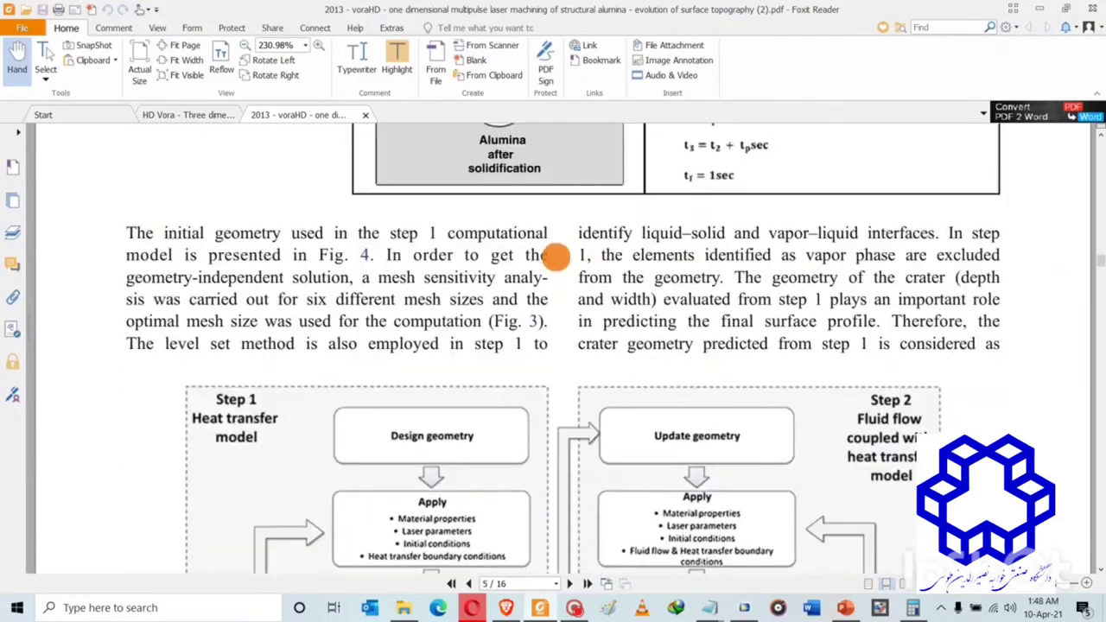
{"action": "scroll", "coordinate": [556, 257], "scroll_direction": "down", "scroll_amount": 10}
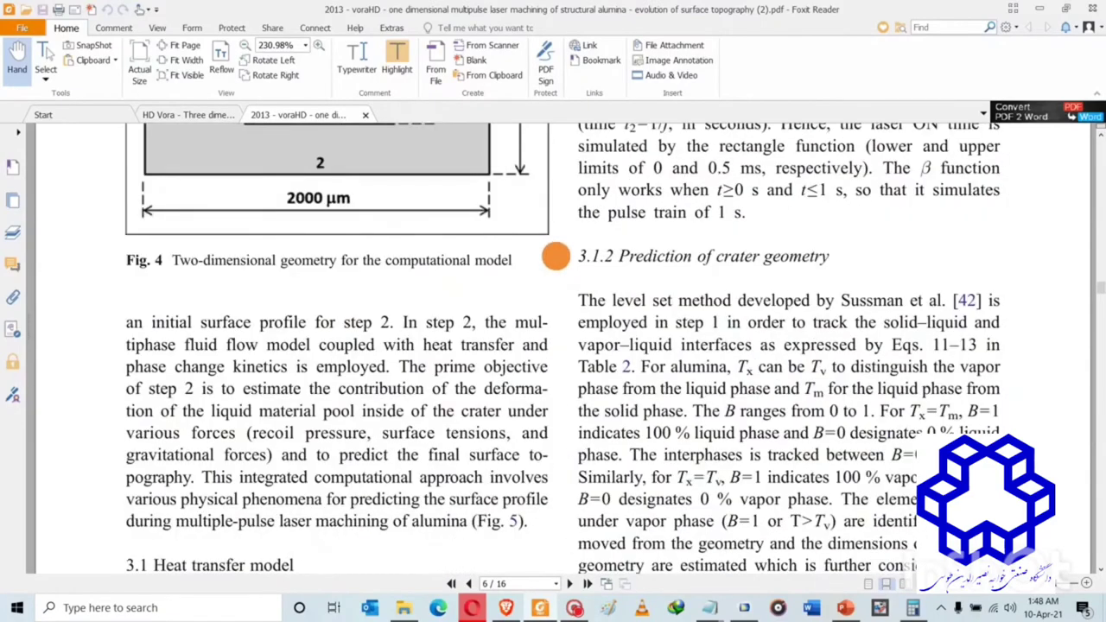
{"action": "scroll", "coordinate": [556, 255], "scroll_direction": "down", "scroll_amount": 10}
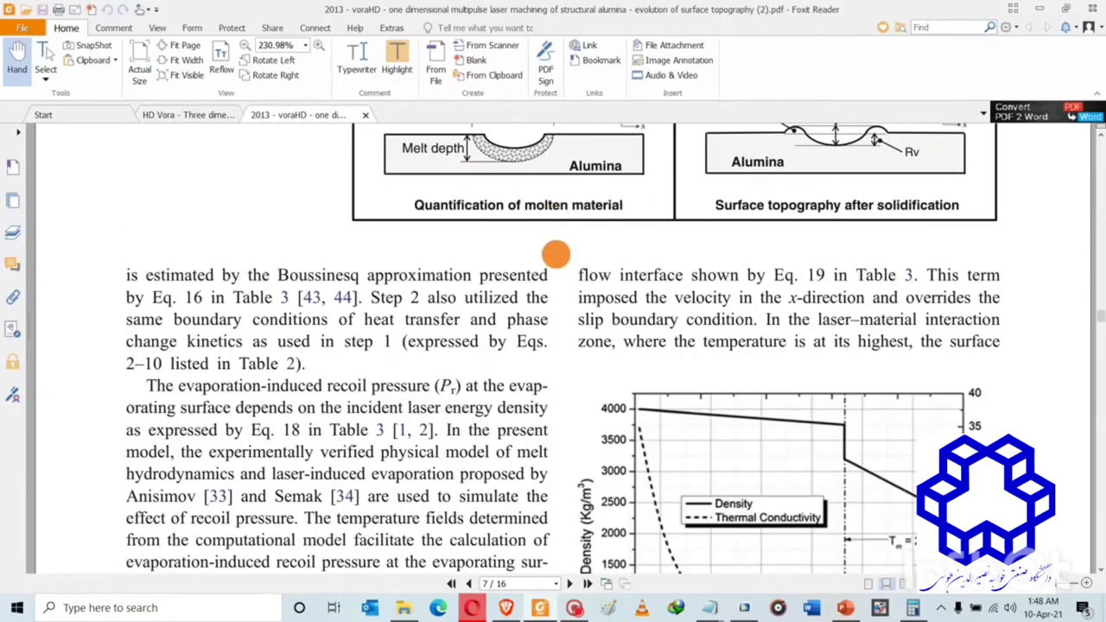
{"action": "scroll", "coordinate": [555, 252], "scroll_direction": "down", "scroll_amount": 5}
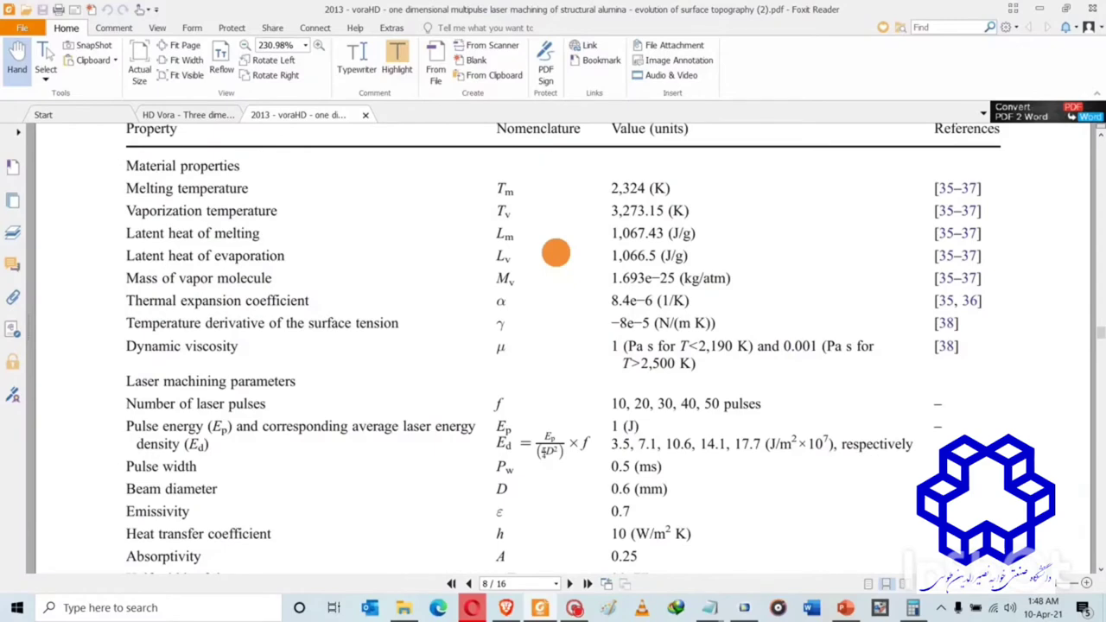
{"action": "scroll", "coordinate": [556, 252], "scroll_direction": "down", "scroll_amount": 3, "text": "ctrl"}
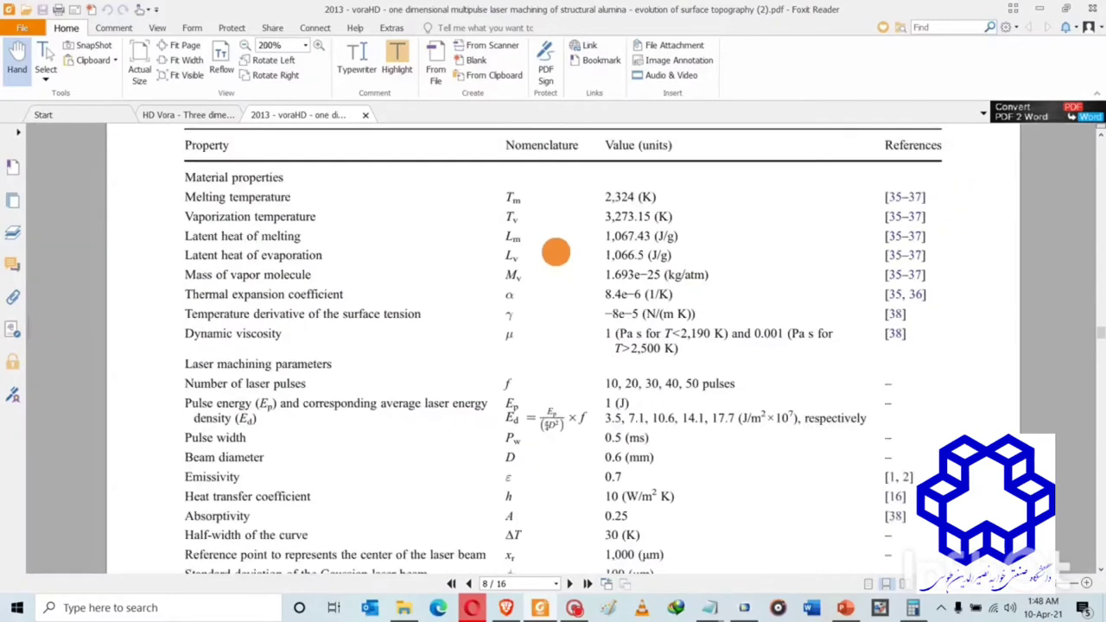
{"action": "scroll", "coordinate": [556, 252], "scroll_direction": "down", "scroll_amount": 1}
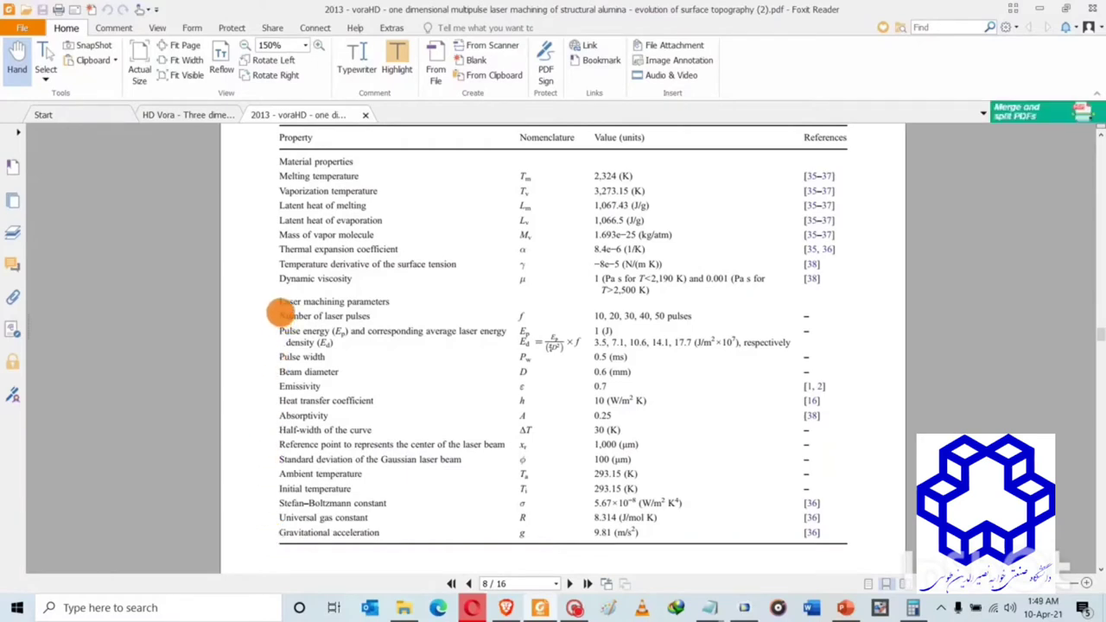
Step: Copy "Number of laser pulses" from the paper's table and enter it as the first parameter's description in COMSOL
{"action": "left_click_drag", "start_coordinate": [275, 317], "coordinate": [370, 317]}
{"action": "right_click", "coordinate": [367, 317]}
{"action": "left_click", "coordinate": [370, 322]}
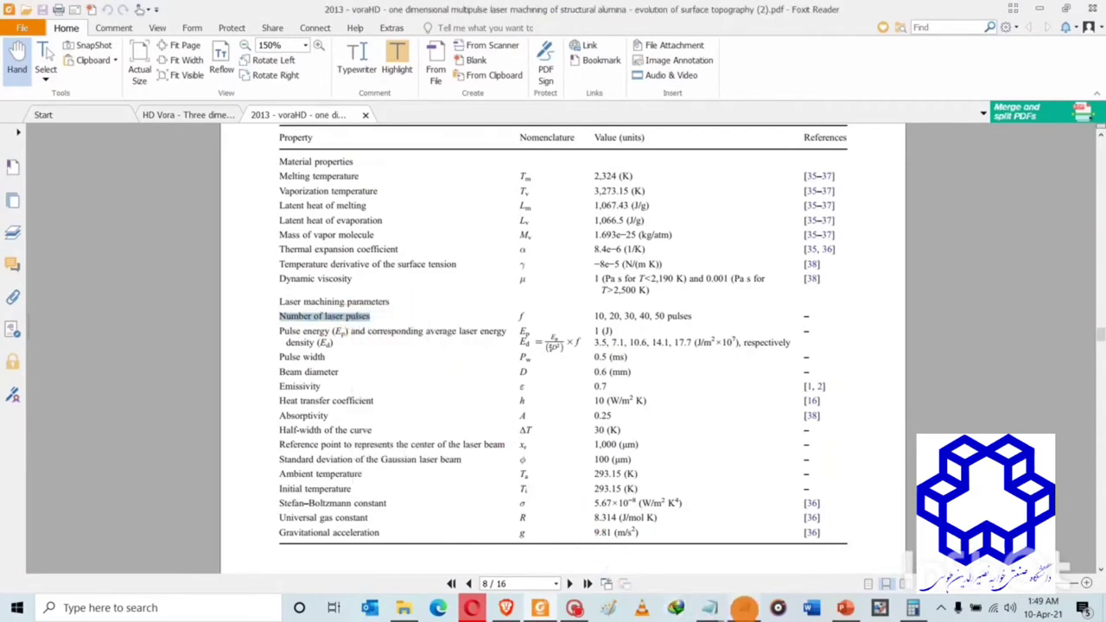
{"action": "left_click", "coordinate": [744, 608]}
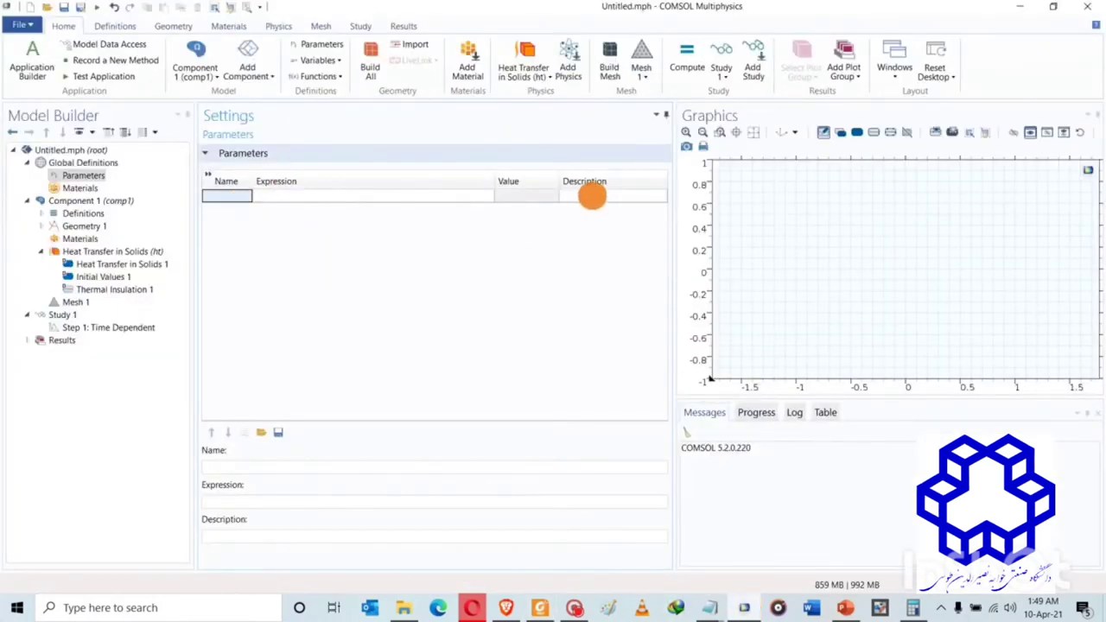
{"action": "left_click", "coordinate": [593, 200]}
{"action": "type", "text": "Number of laser pulses"}
{"action": "left_click", "coordinate": [597, 224]}
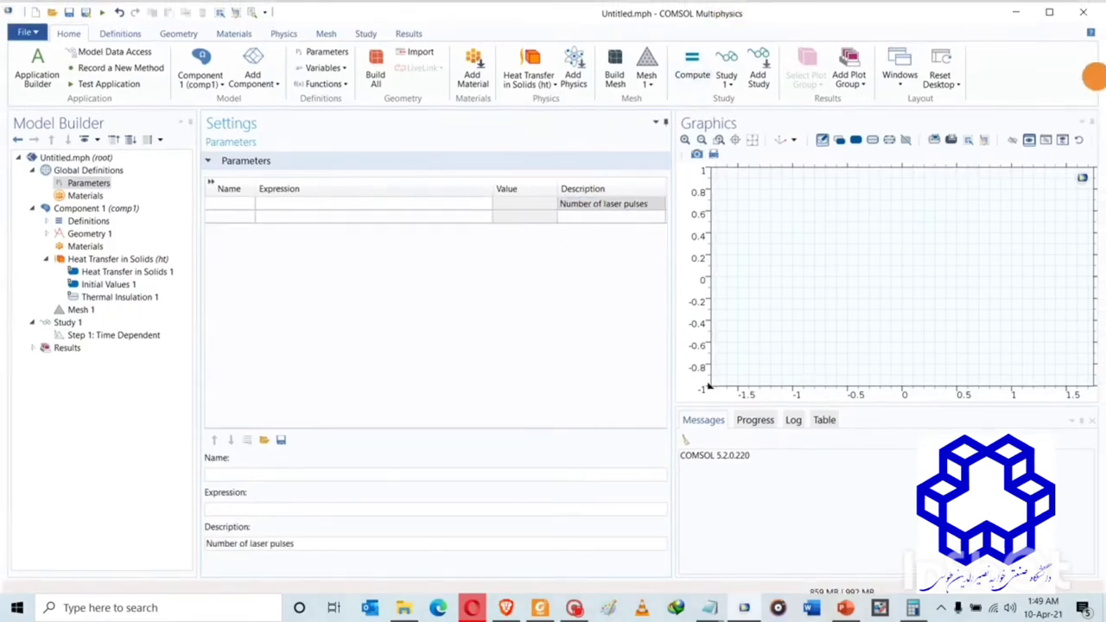
Step: Arrange COMSOL and the paper side by side, and give the laser pulse parameter the name f and expression 10
{"action": "left_click_drag", "start_coordinate": [1097, 76], "coordinate": [577, 102]}
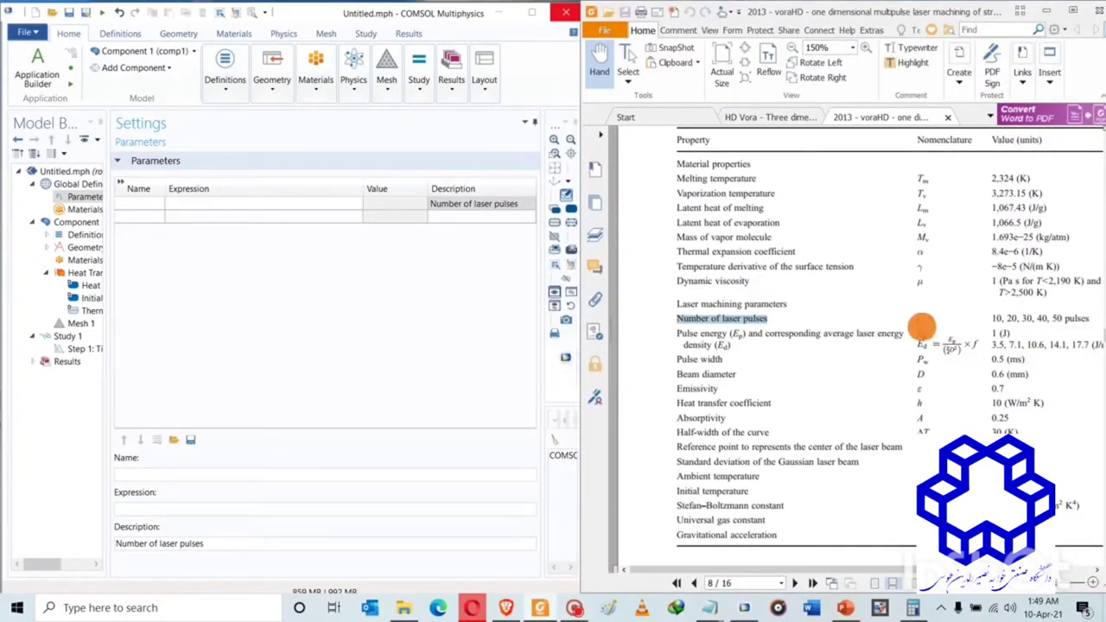
{"action": "left_click", "coordinate": [143, 201]}
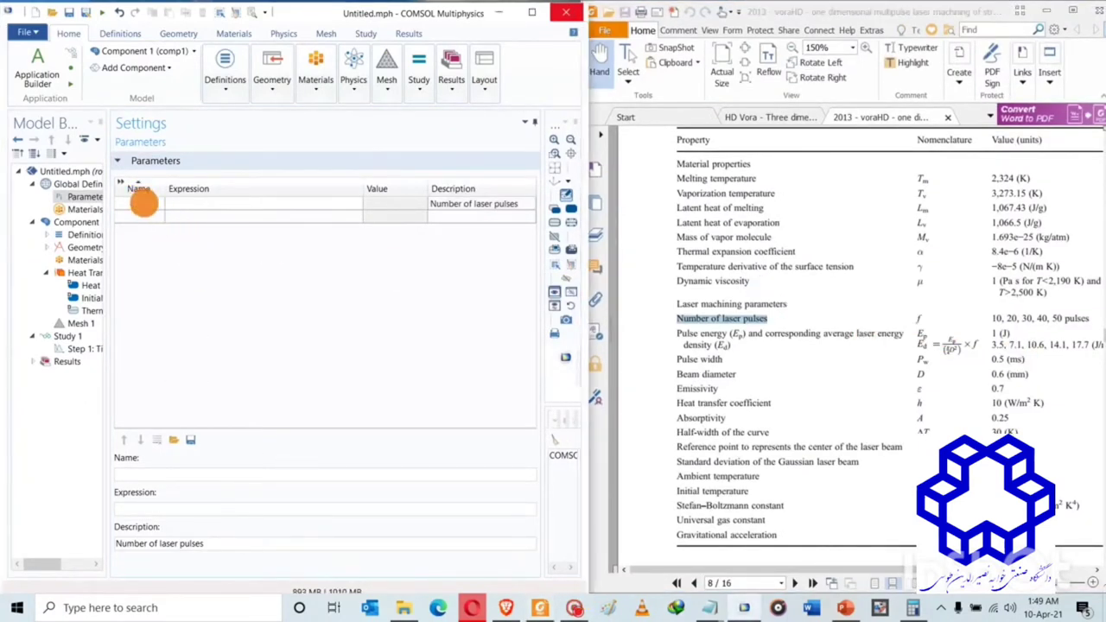
{"action": "left_click", "coordinate": [144, 203]}
{"action": "type", "text": "F"}
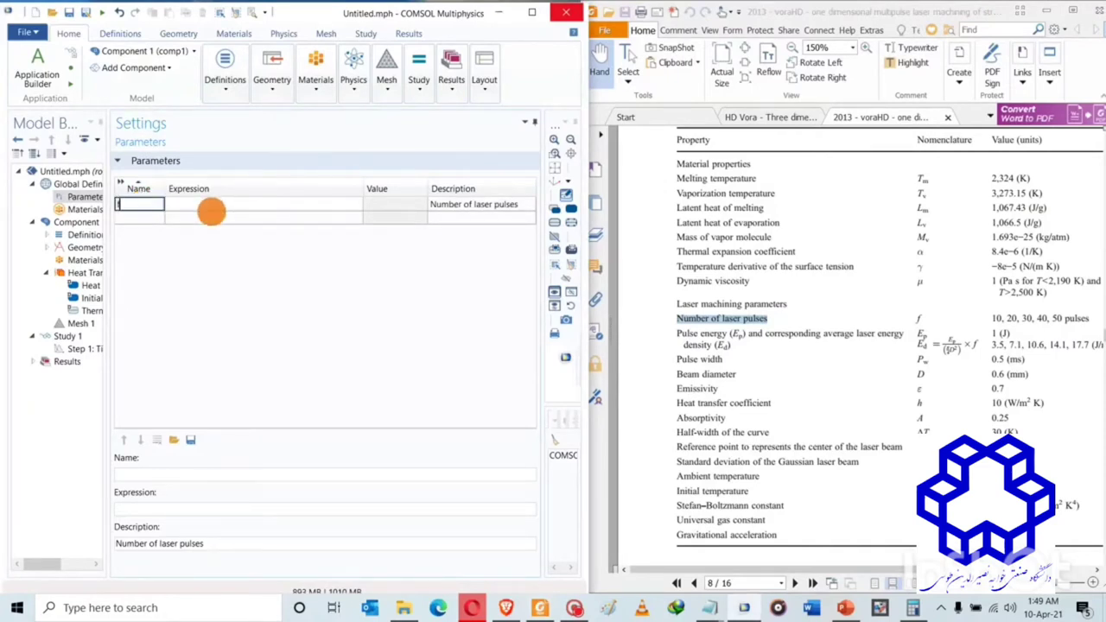
{"action": "left_click", "coordinate": [211, 205]}
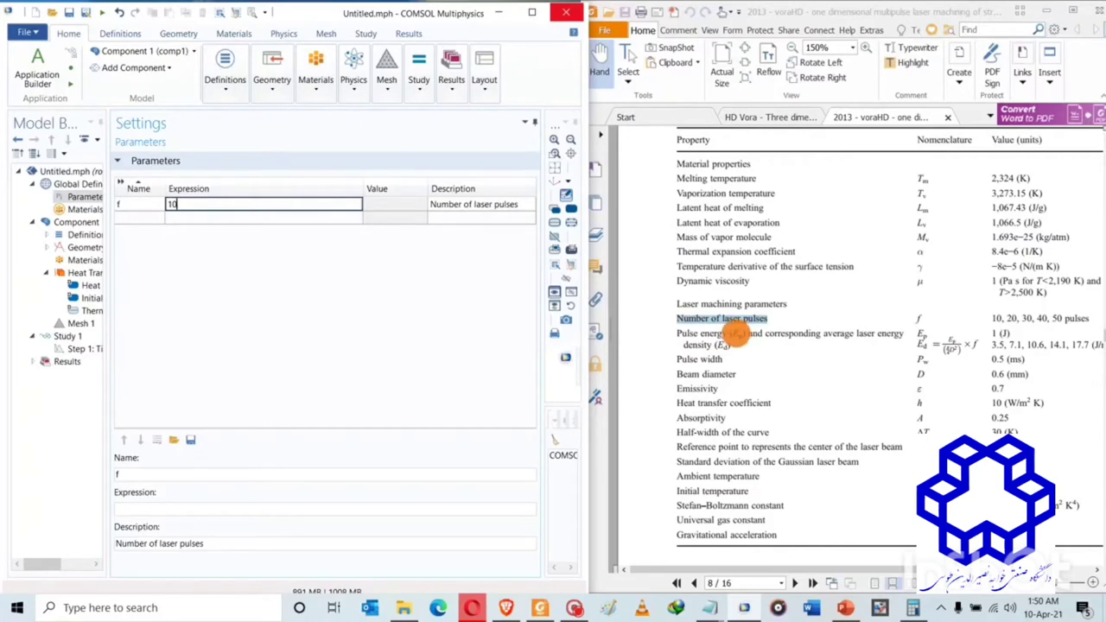
Step: Add a parameter Ep with the expression 1[J], and copy "Pulse energy" from the paper's table as its description
{"action": "left_click", "coordinate": [735, 332]}
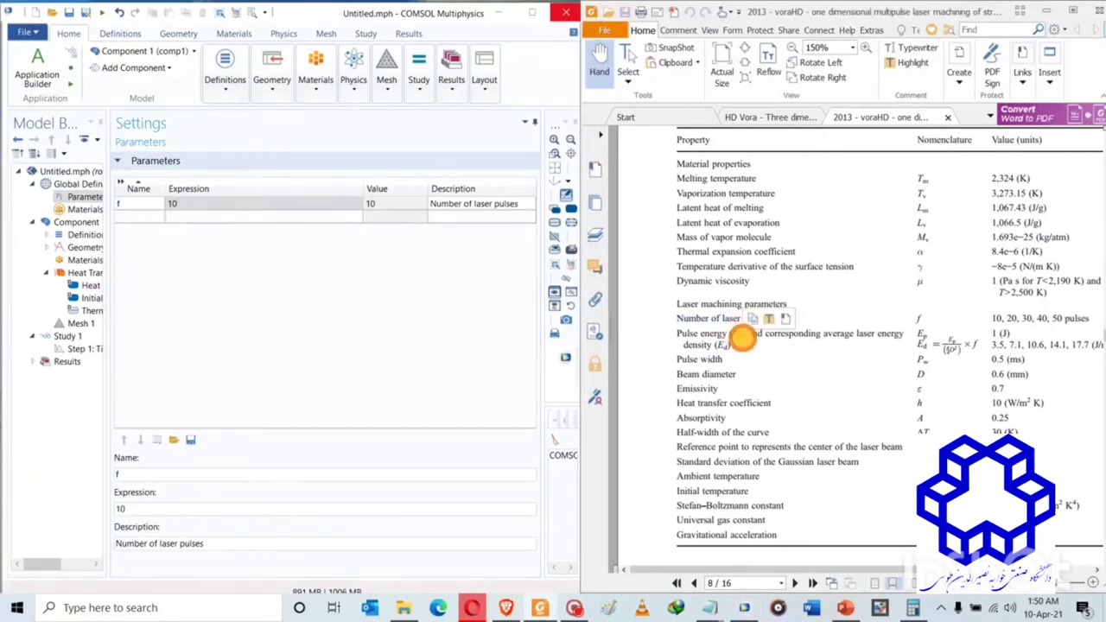
{"action": "left_click", "coordinate": [74, 248]}
{"action": "left_click", "coordinate": [125, 217]}
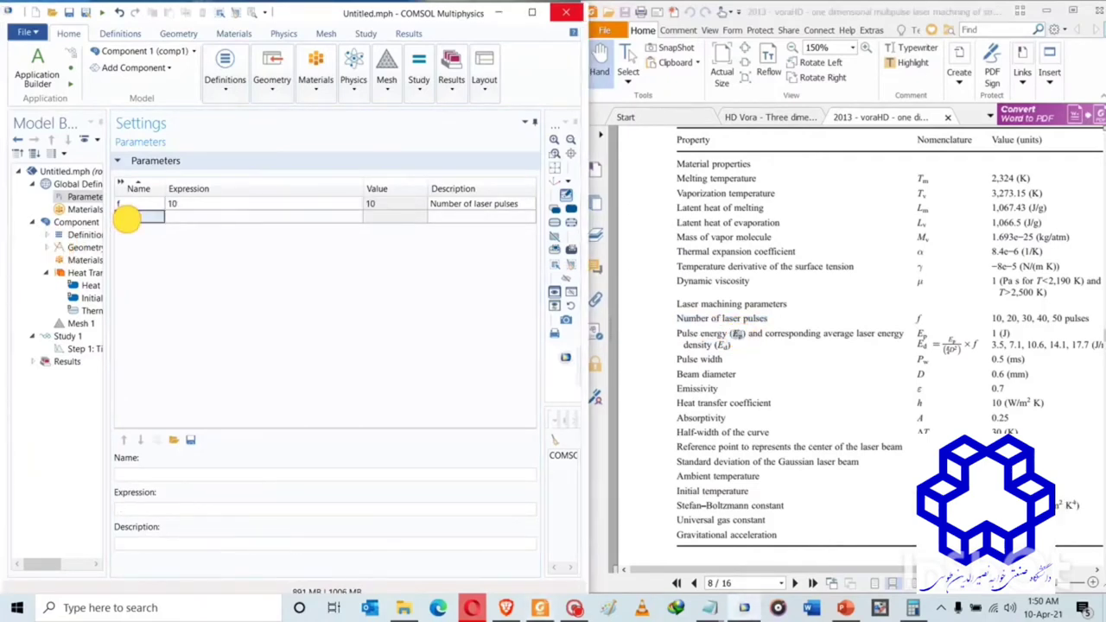
{"action": "type", "text": "Ep"}
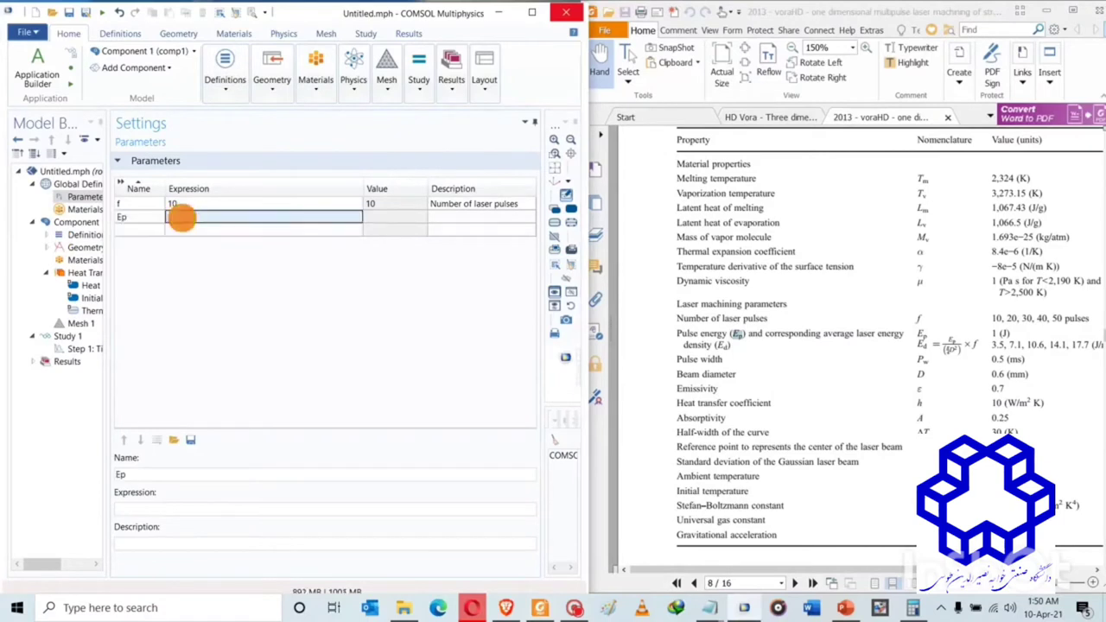
{"action": "left_click", "coordinate": [180, 218]}
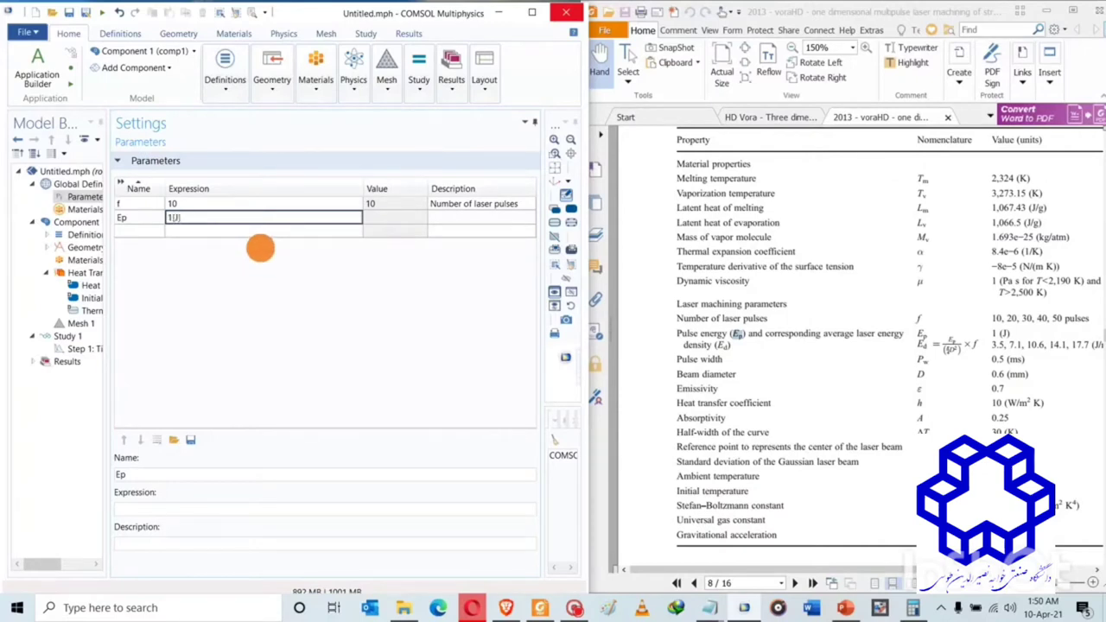
{"action": "left_click", "coordinate": [451, 216]}
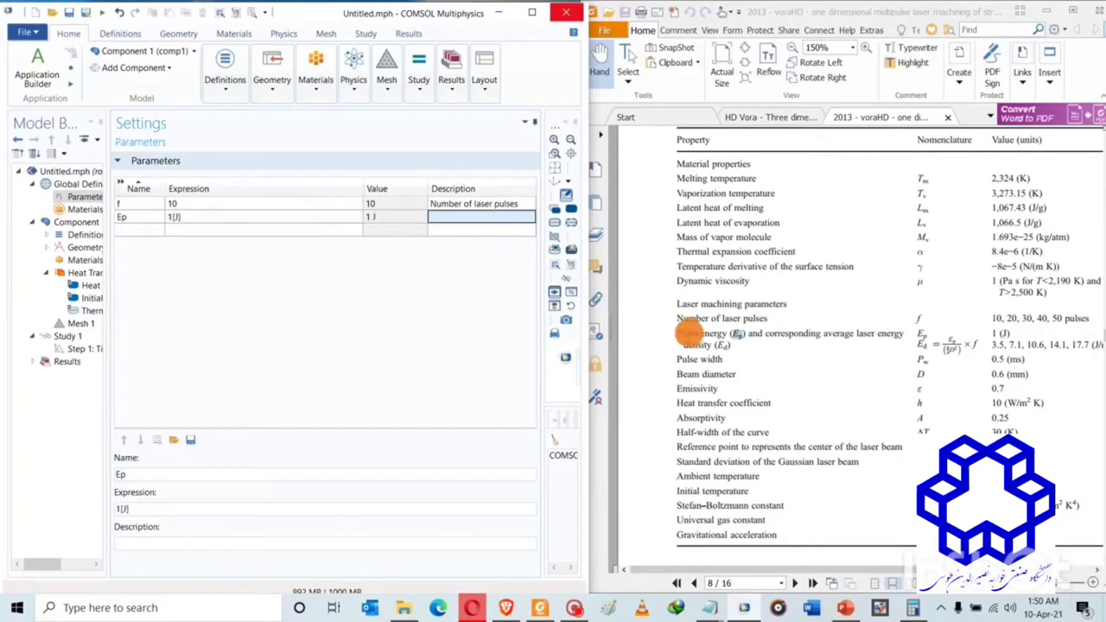
{"action": "left_click_drag", "start_coordinate": [674, 333], "coordinate": [730, 336]}
{"action": "key", "text": "ctrl+c"}
{"action": "left_click", "coordinate": [459, 217]}
{"action": "key", "text": "ctrl+v"}
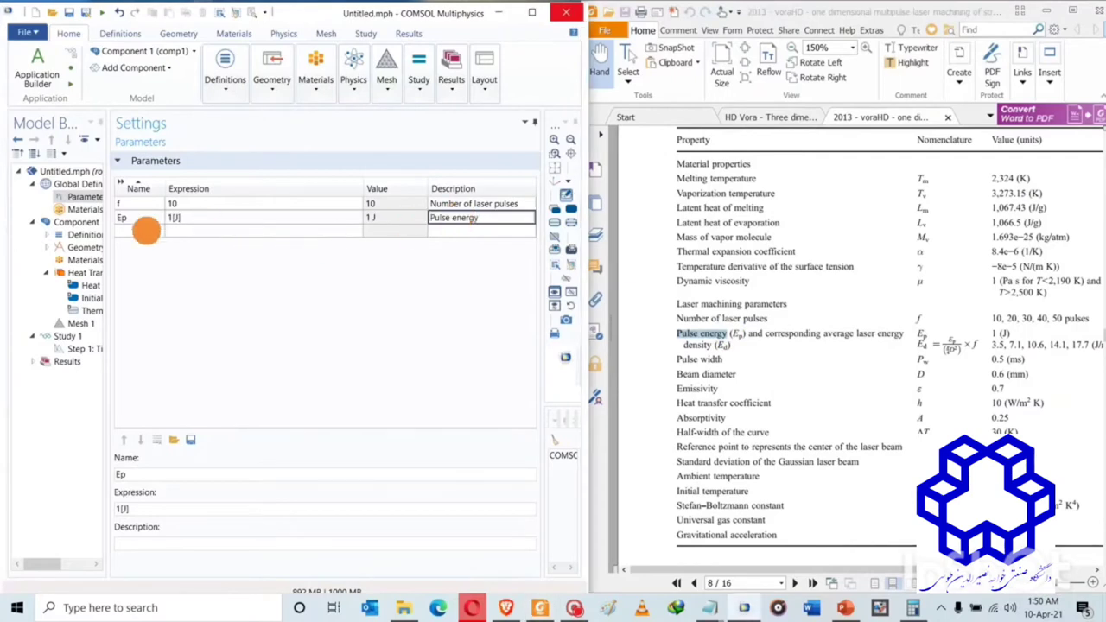
Step: Copy "Pulse width" from the paper's table and enter it as the third parameter's description
{"action": "left_click", "coordinate": [138, 229]}
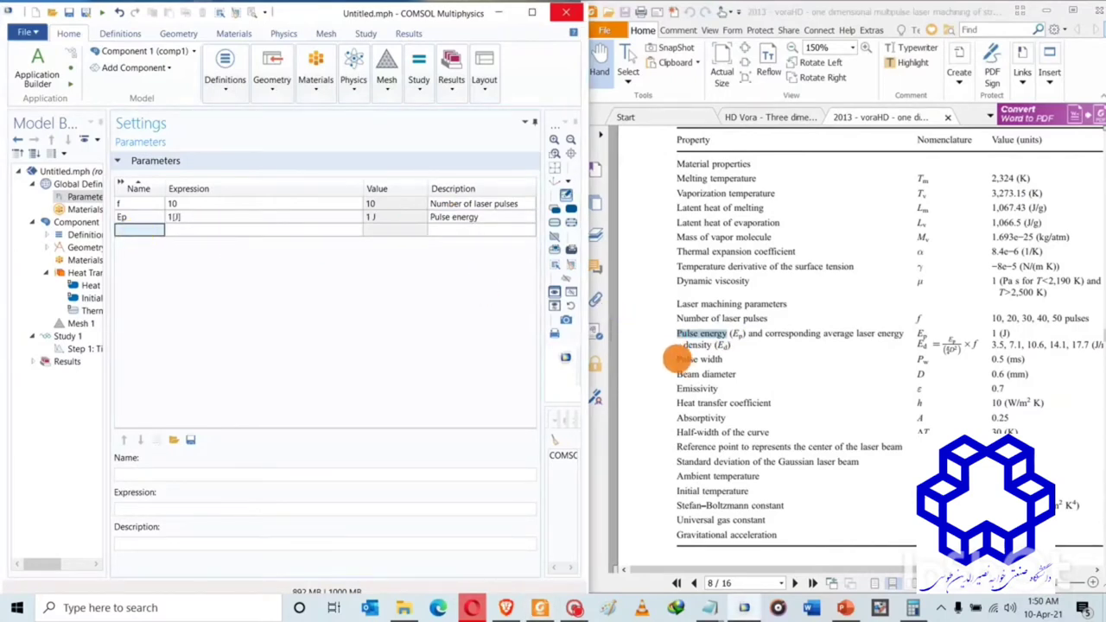
{"action": "left_click_drag", "start_coordinate": [677, 359], "coordinate": [724, 359]}
{"action": "left_click", "coordinate": [435, 230]}
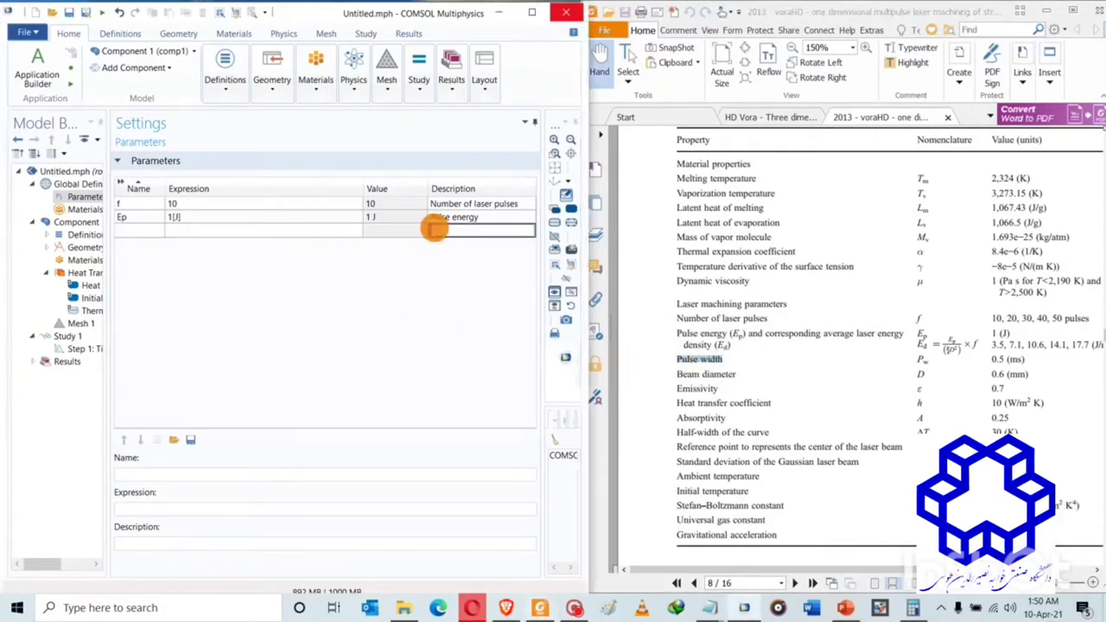
{"action": "key", "text": "ctrl+v"}
{"action": "left_click", "coordinate": [406, 231]}
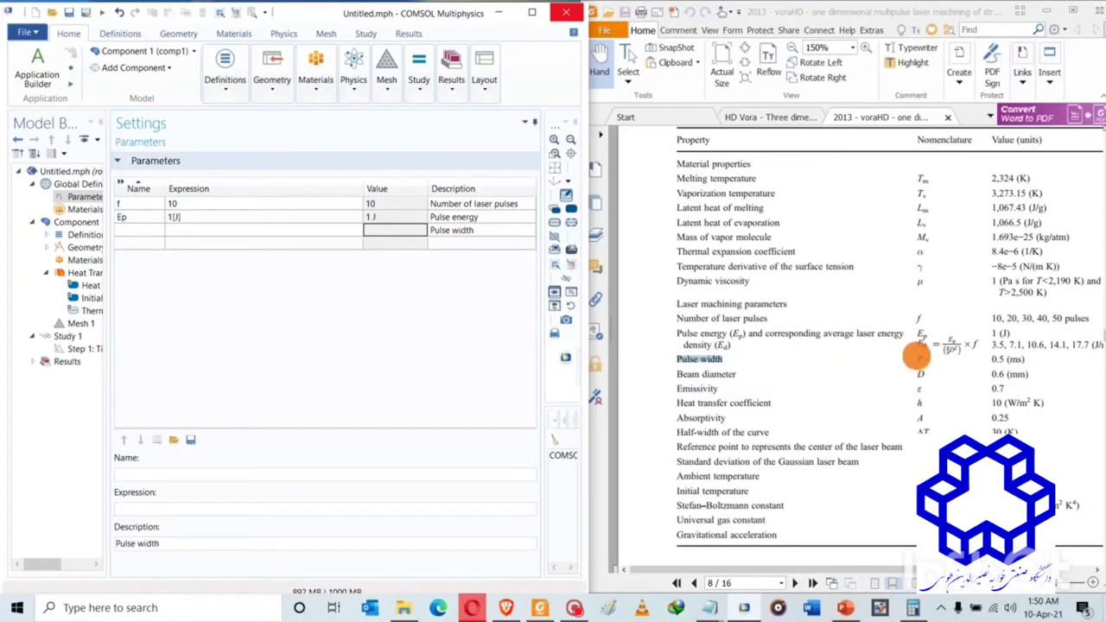
Step: Give the pulse width parameter the name Pw and the expression 0.5[ms]
{"action": "left_click", "coordinate": [919, 357]}
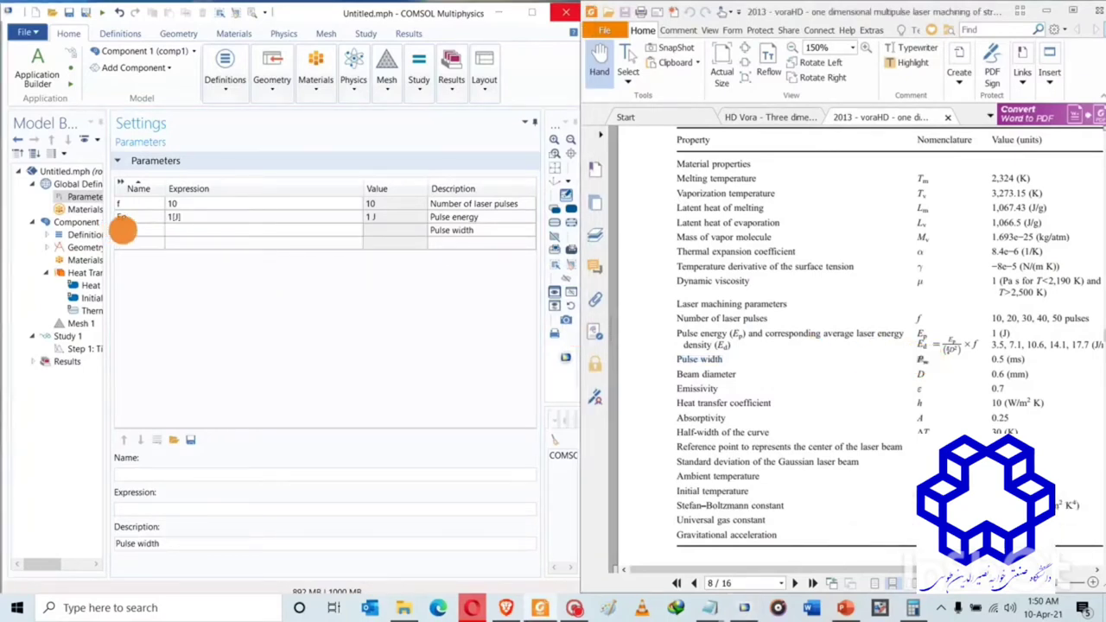
{"action": "left_click", "coordinate": [122, 229]}
{"action": "type", "text": "P"}
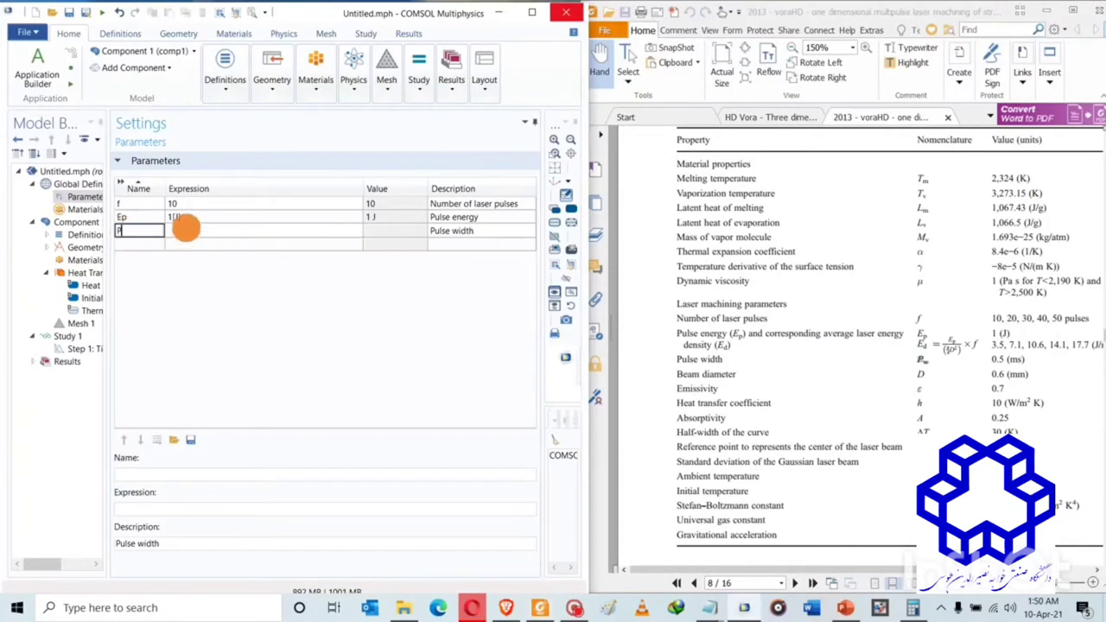
{"action": "type", "text": "w"}
{"action": "left_click", "coordinate": [186, 230]}
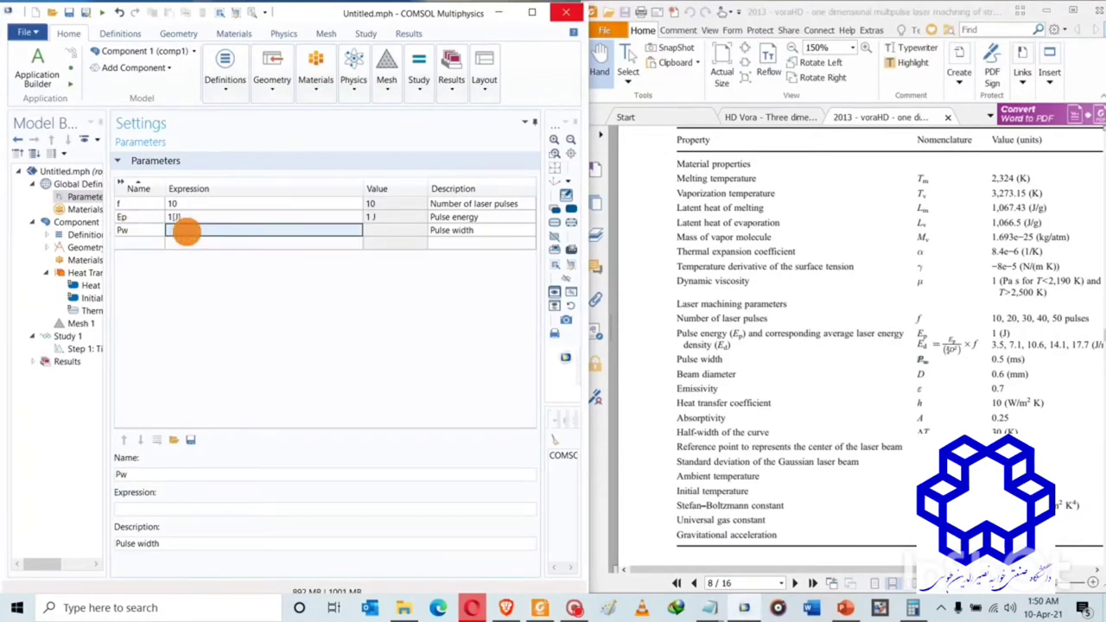
{"action": "left_click", "coordinate": [186, 231]}
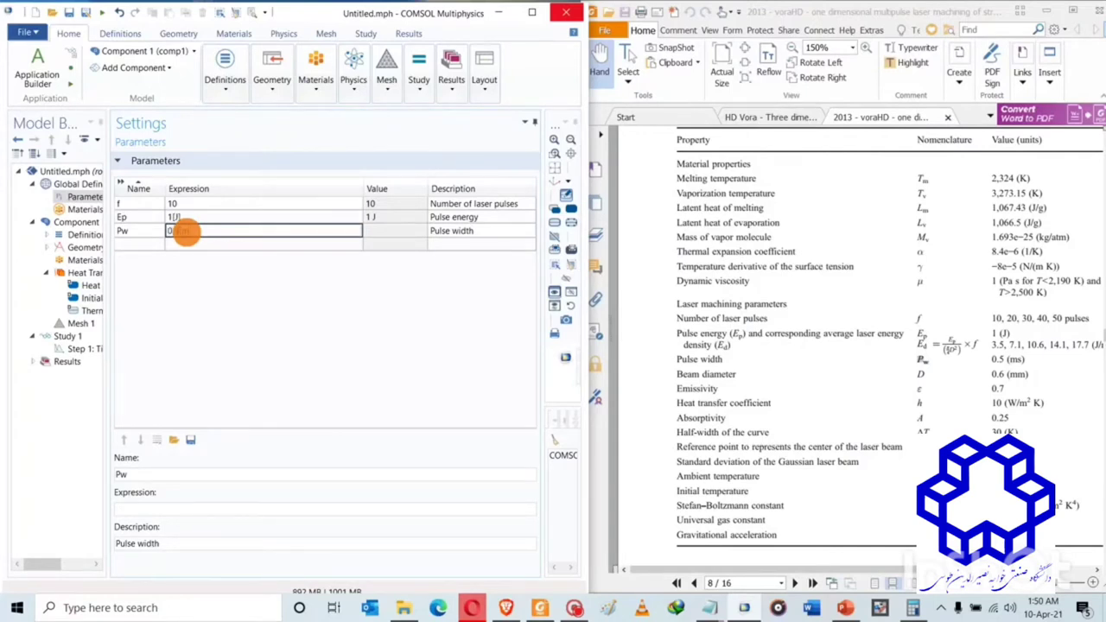
{"action": "type", "text": "0.5[ms"}
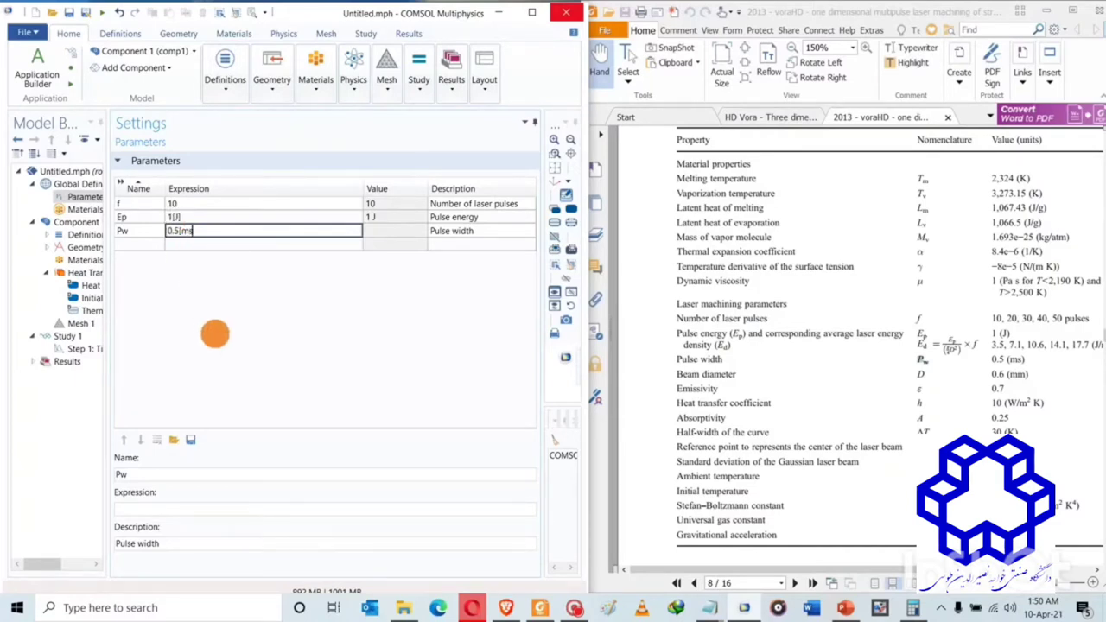
{"action": "left_click", "coordinate": [208, 245]}
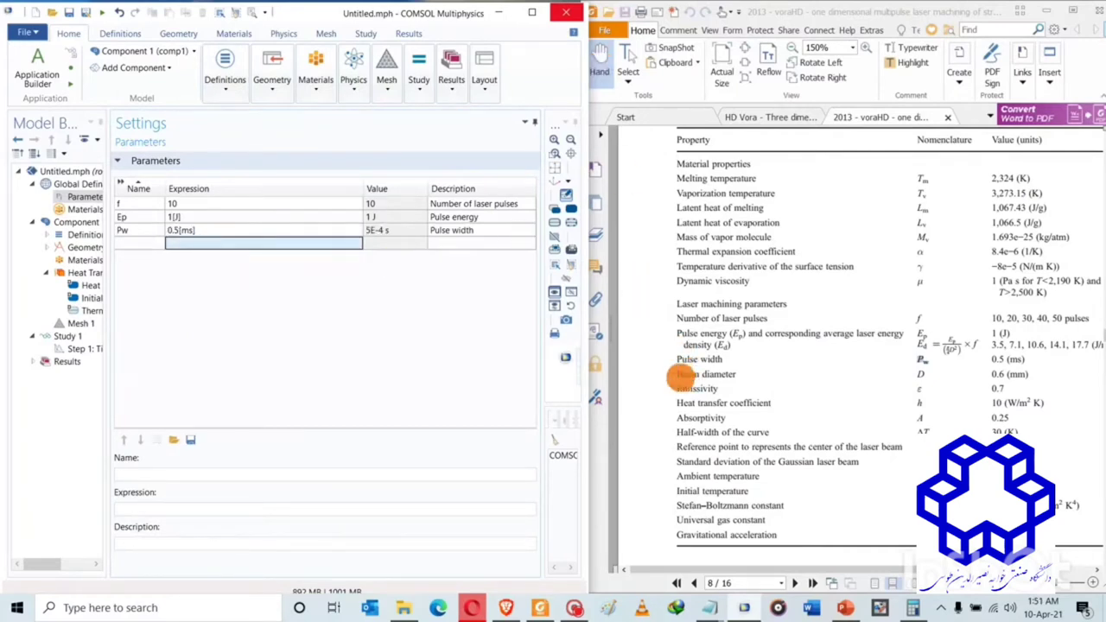
Step: Add a parameter D with the expression 0.6[mm] and the description "Beam diameter" copied from the paper's table
{"action": "left_click_drag", "start_coordinate": [676, 374], "coordinate": [750, 374]}
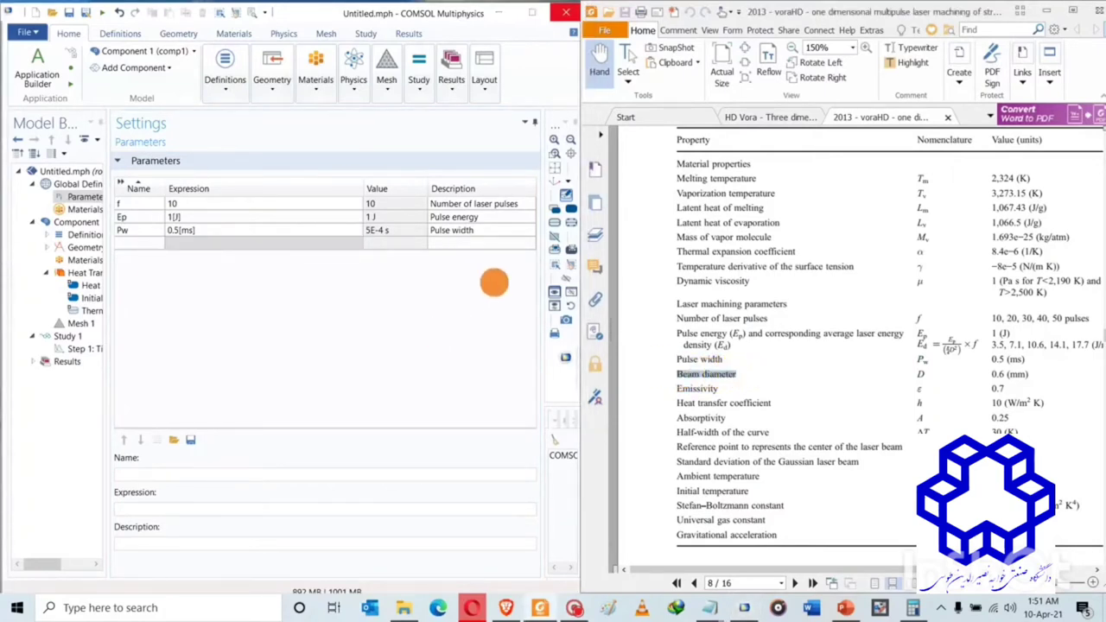
{"action": "left_click", "coordinate": [445, 243]}
{"action": "key", "text": "ctrl+v"}
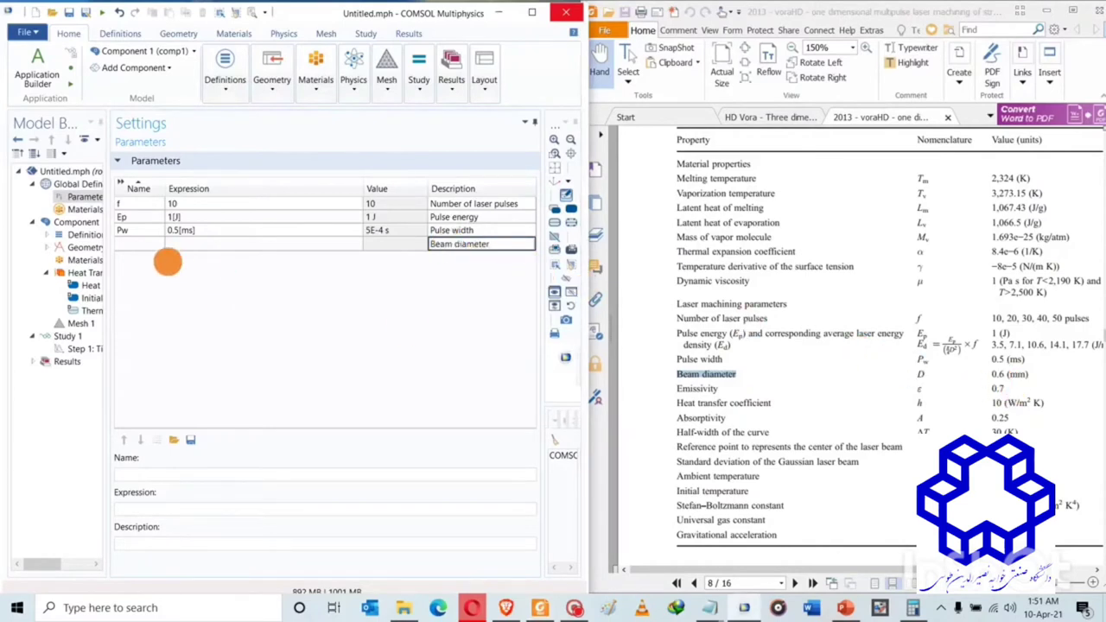
{"action": "left_click", "coordinate": [141, 243]}
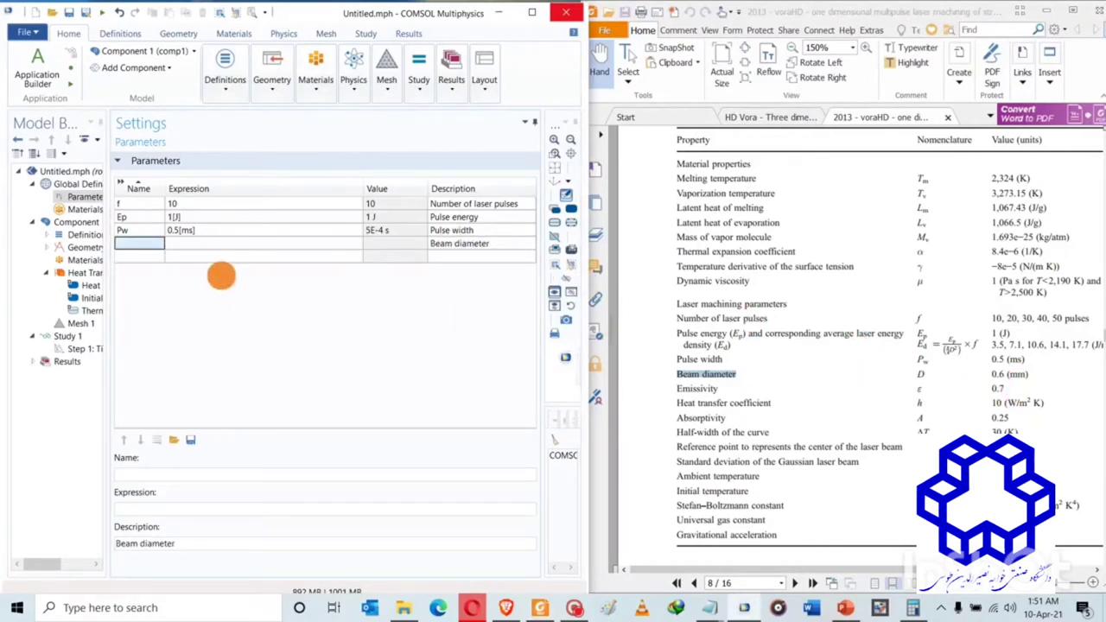
{"action": "type", "text": "D"}
{"action": "left_click", "coordinate": [237, 243]}
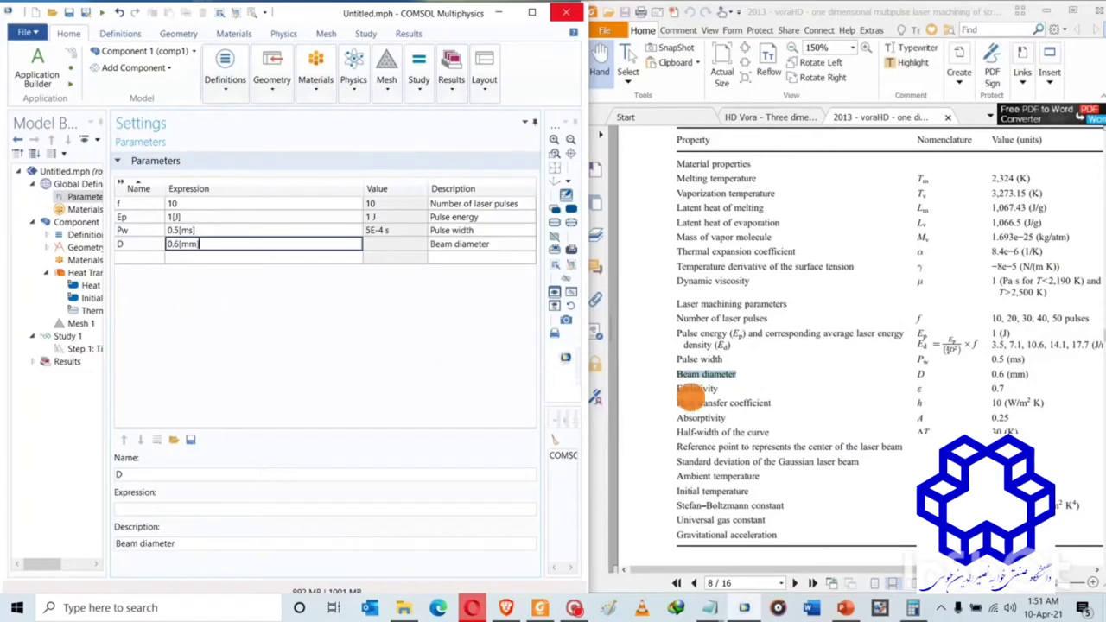
Step: Copy "Emissivity" from the paper as the next parameter's description, and give it the name emi and the expression 0.7
{"action": "left_click", "coordinate": [678, 389]}
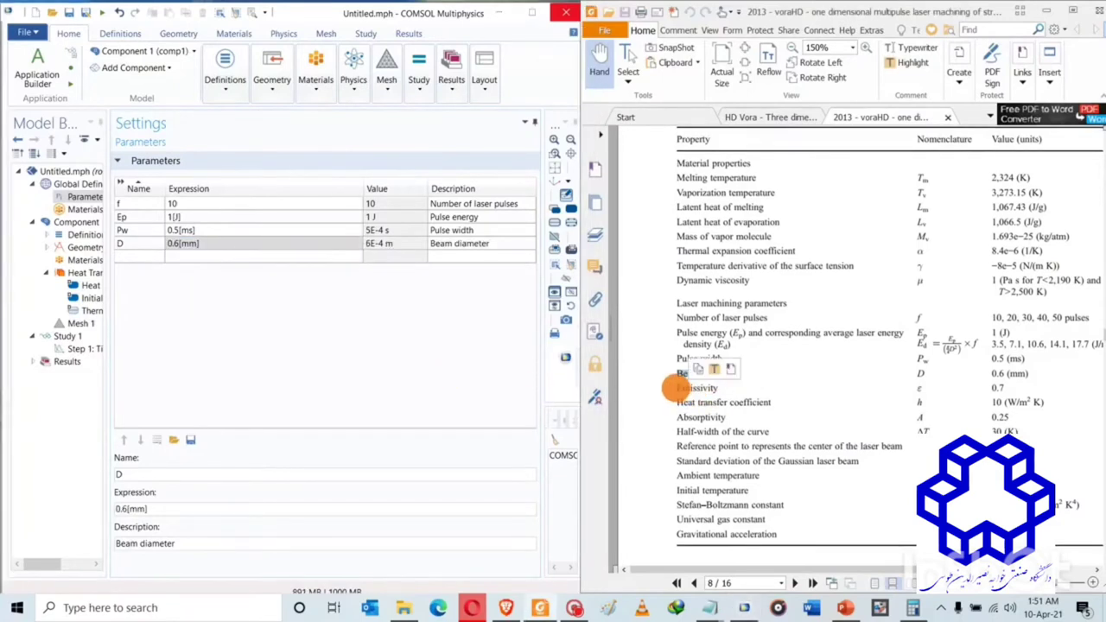
{"action": "left_click_drag", "start_coordinate": [676, 390], "coordinate": [720, 389]}
{"action": "key", "text": "ctrl+c"}
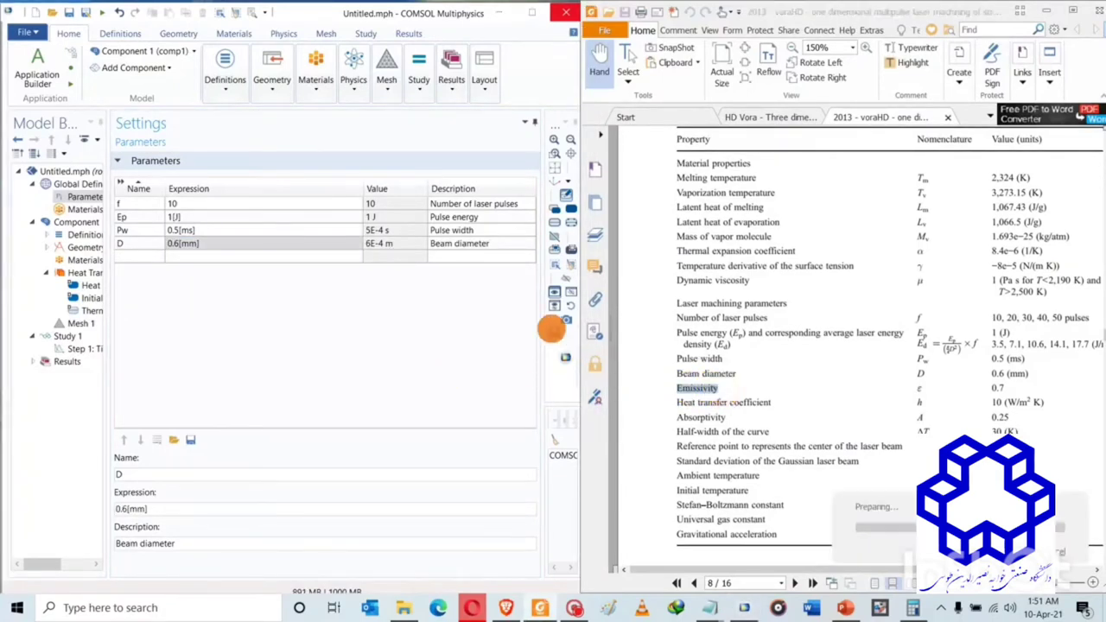
{"action": "left_click", "coordinate": [476, 257]}
{"action": "key", "text": "ctrl+v"}
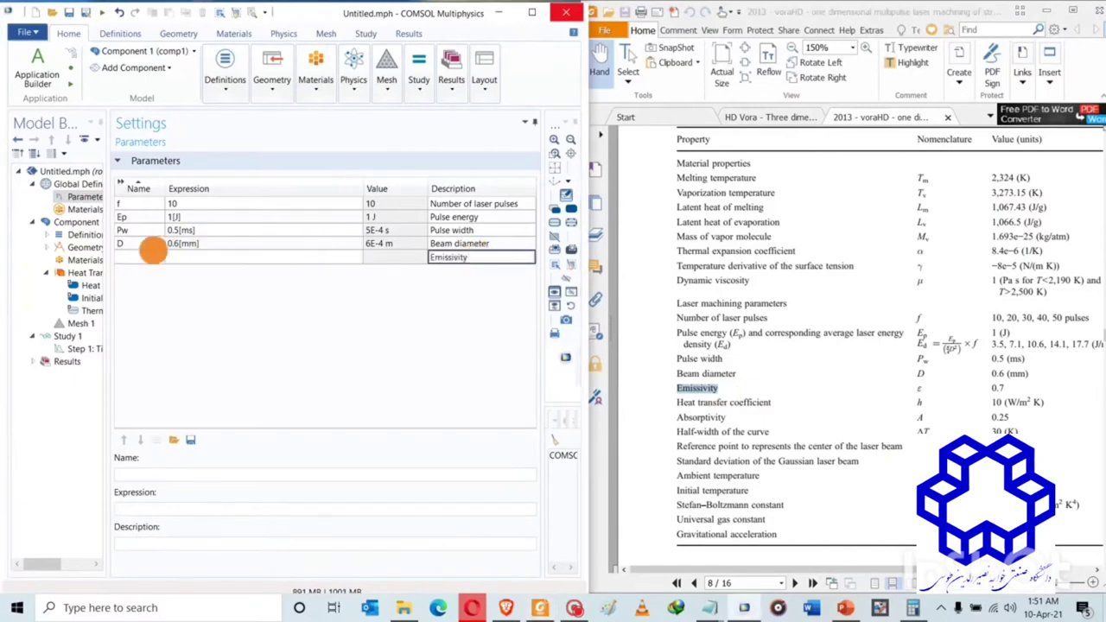
{"action": "left_click", "coordinate": [143, 250]}
{"action": "type", "text": "e"}
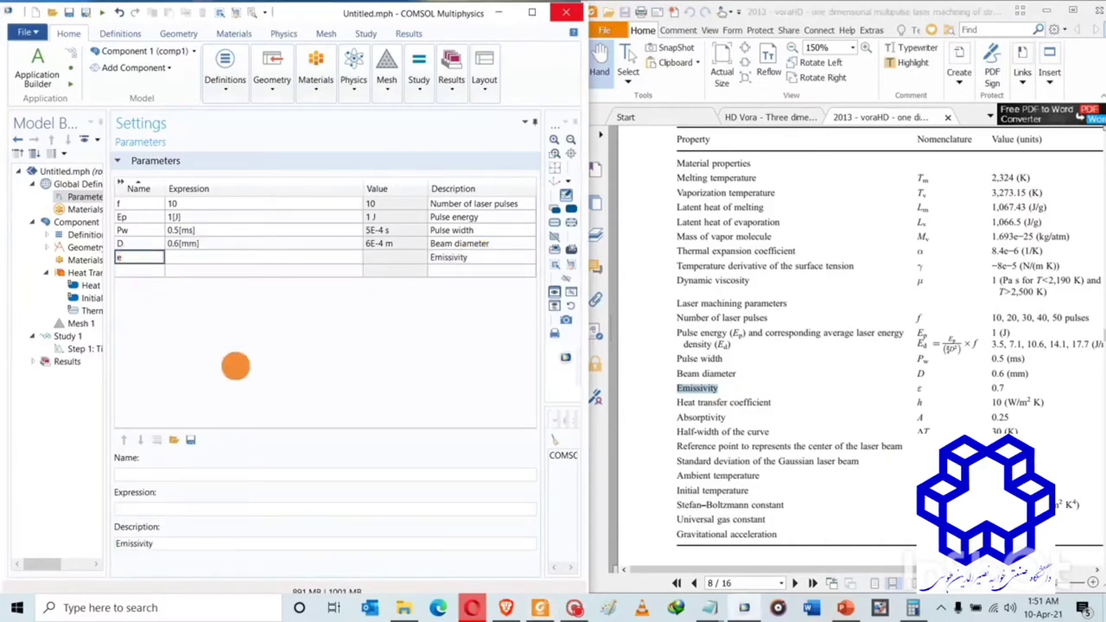
{"action": "type", "text": "mi"}
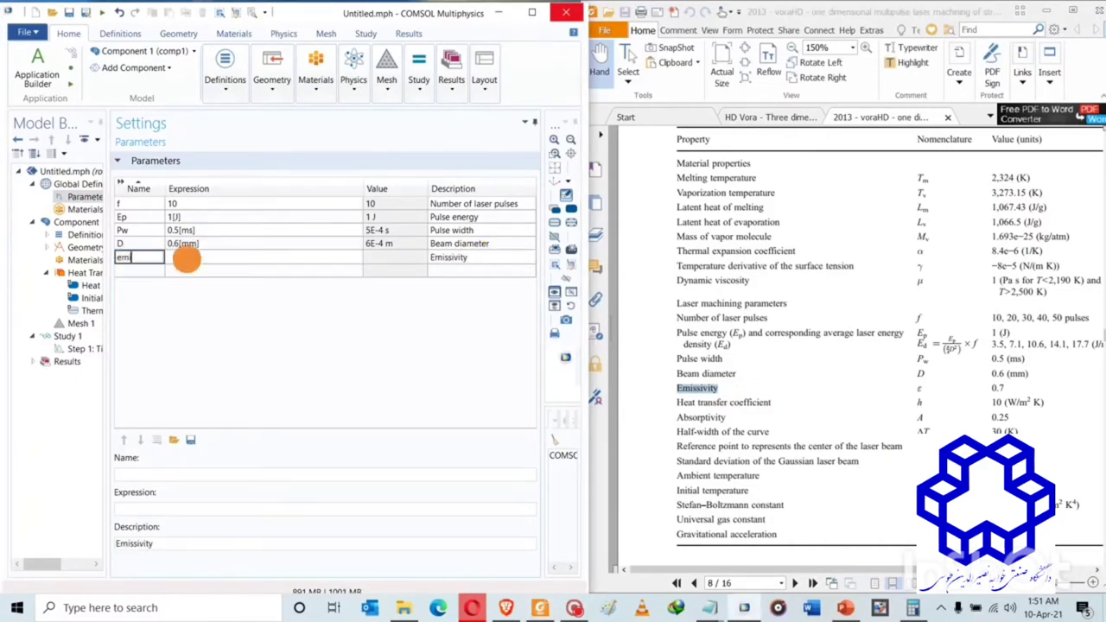
{"action": "left_click", "coordinate": [186, 257]}
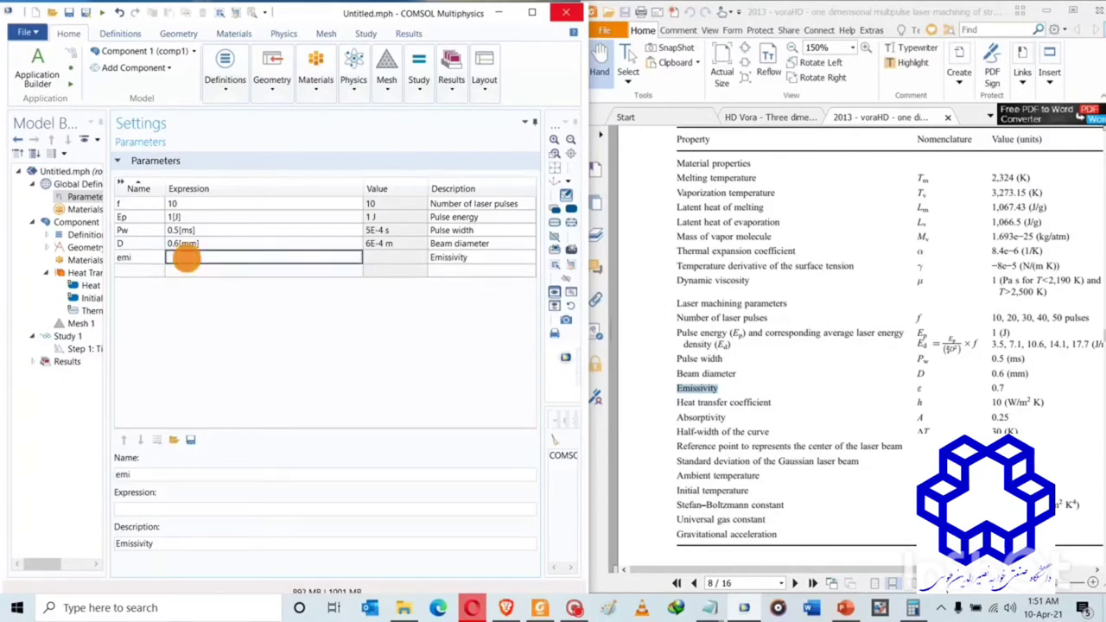
{"action": "type", "text": "0.7"}
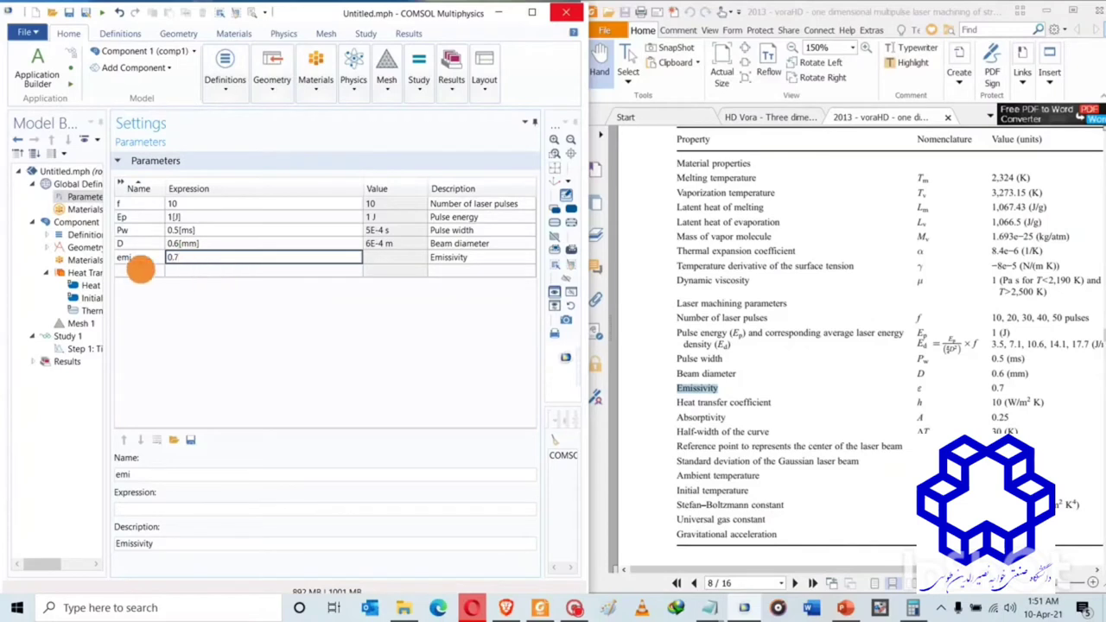
Step: Add a parameter h1 with the expression 10[W/m^2/K] and select its description cell
{"action": "left_click", "coordinate": [140, 270]}
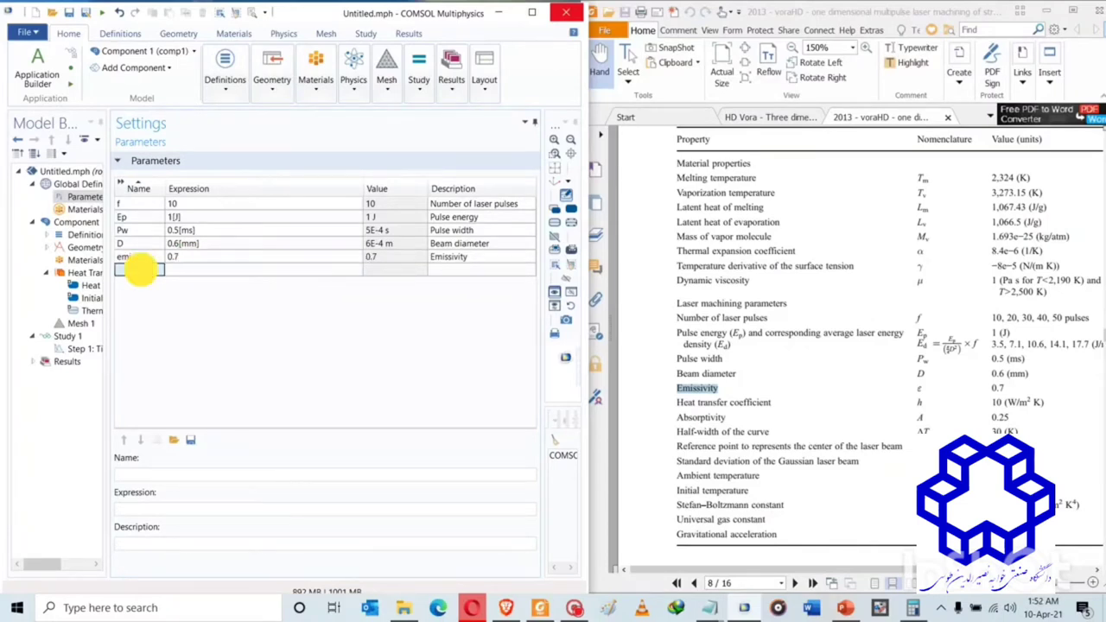
{"action": "type", "text": "h1"}
{"action": "left_click", "coordinate": [212, 271]}
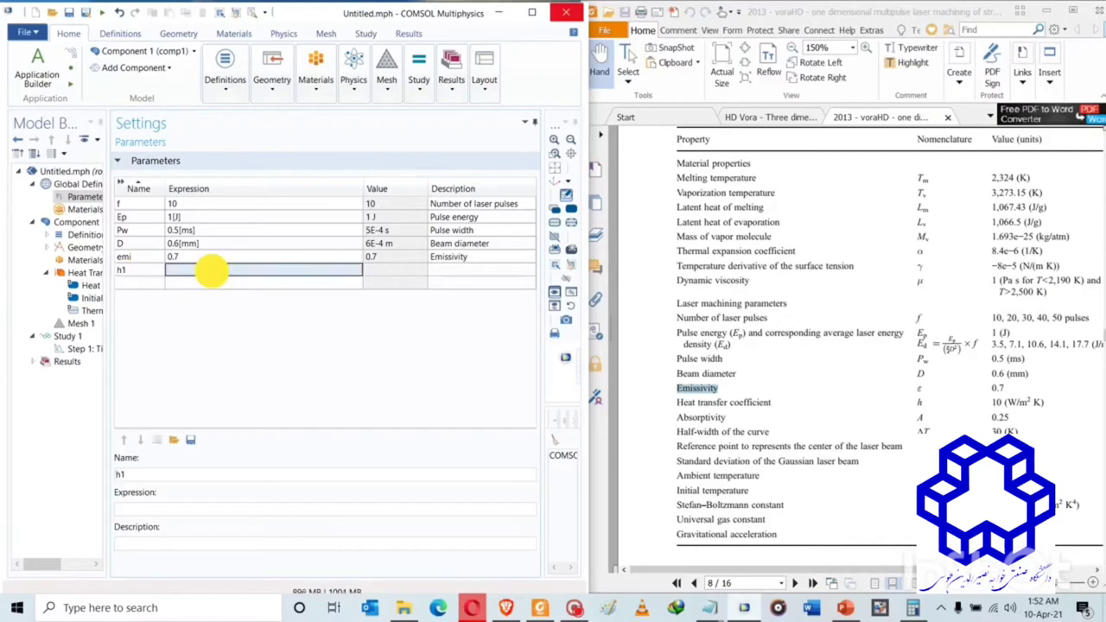
{"action": "left_click", "coordinate": [212, 270]}
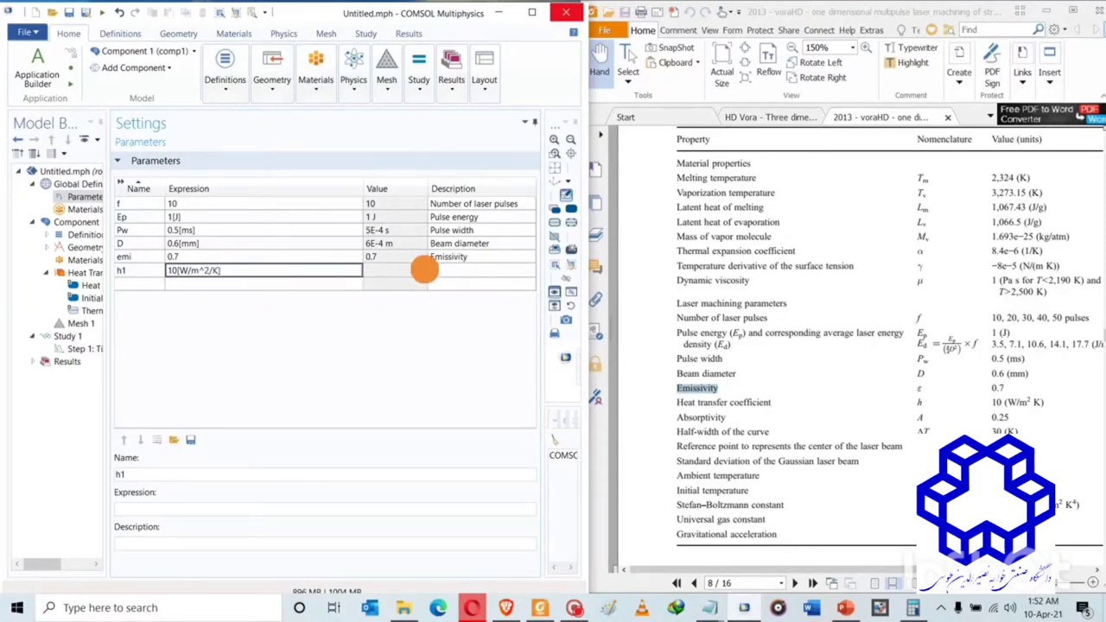
{"action": "left_click", "coordinate": [432, 270]}
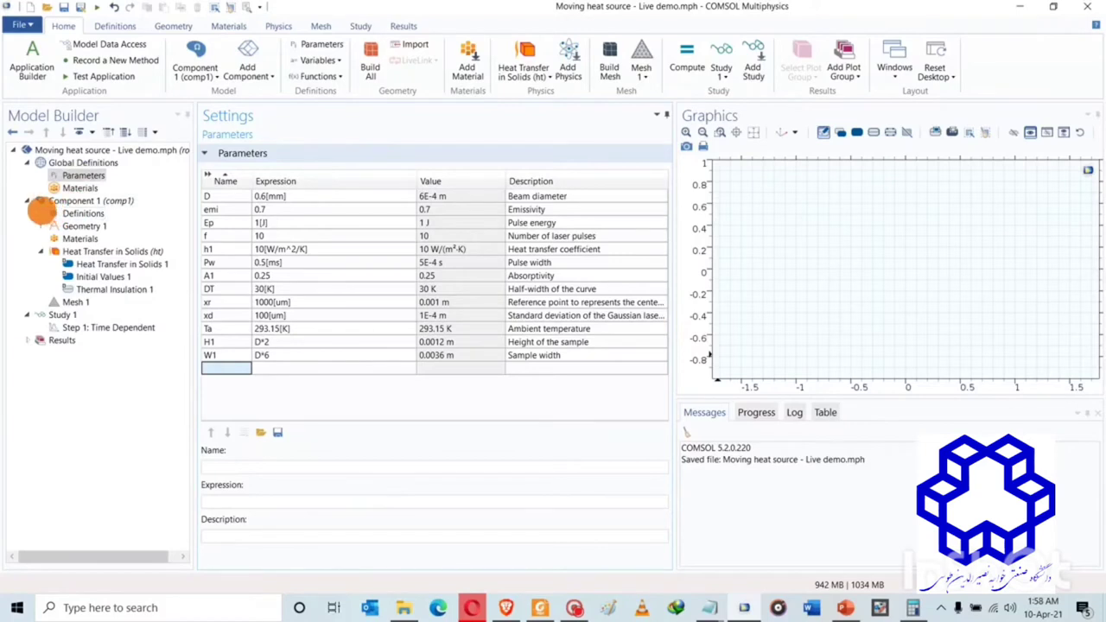
Step: Expand the Definitions of Component 1 and add a Variables node to them
{"action": "left_click", "coordinate": [41, 213]}
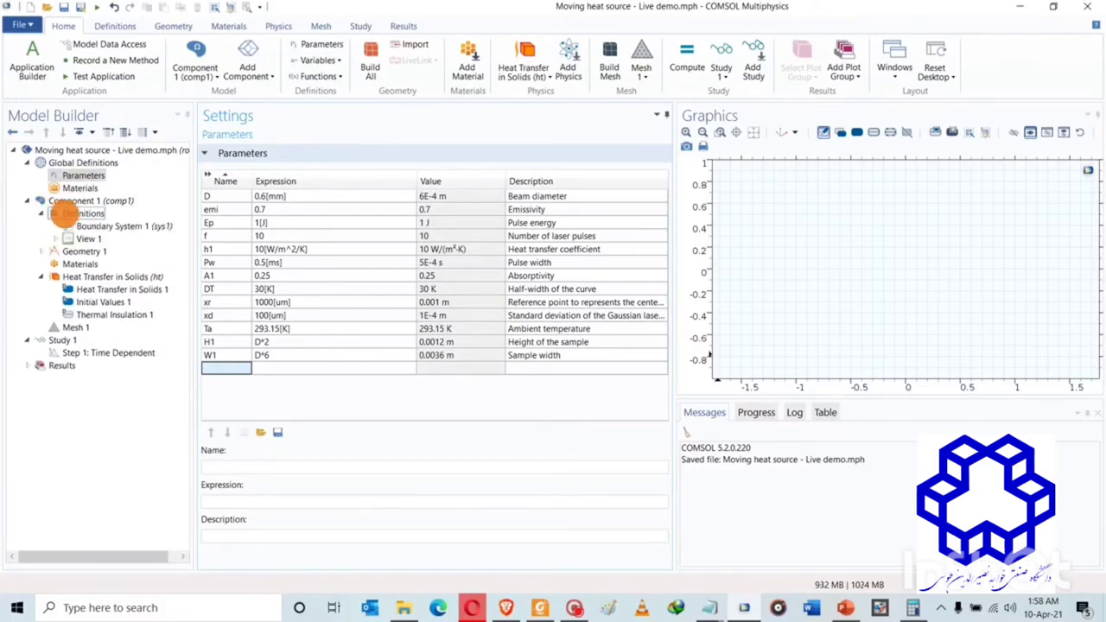
{"action": "left_click", "coordinate": [66, 212]}
{"action": "right_click", "coordinate": [63, 214]}
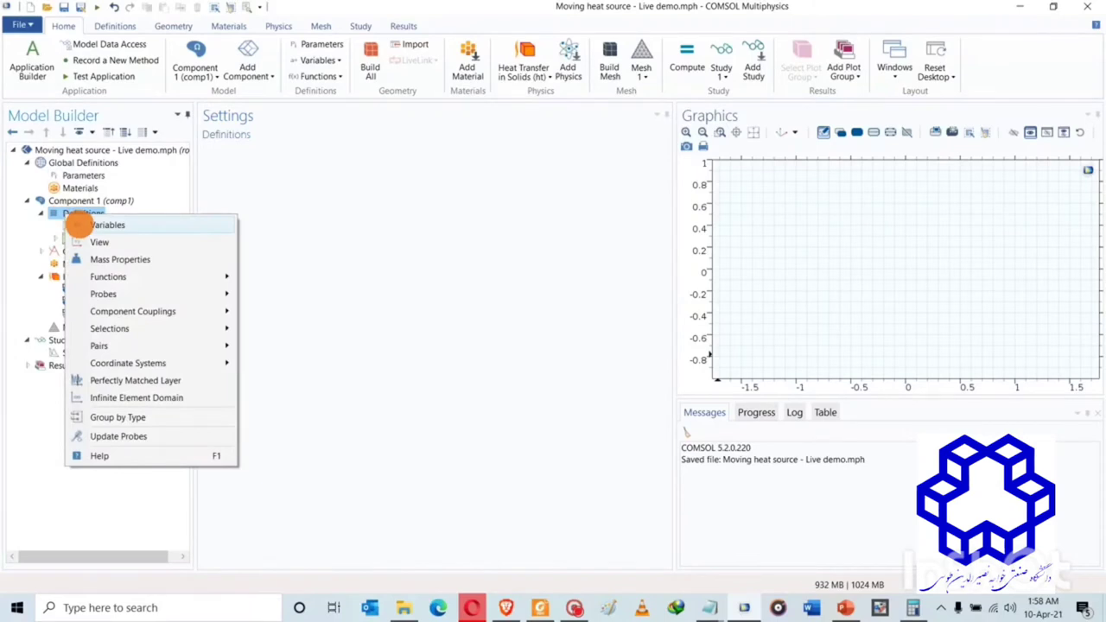
{"action": "left_click", "coordinate": [79, 225]}
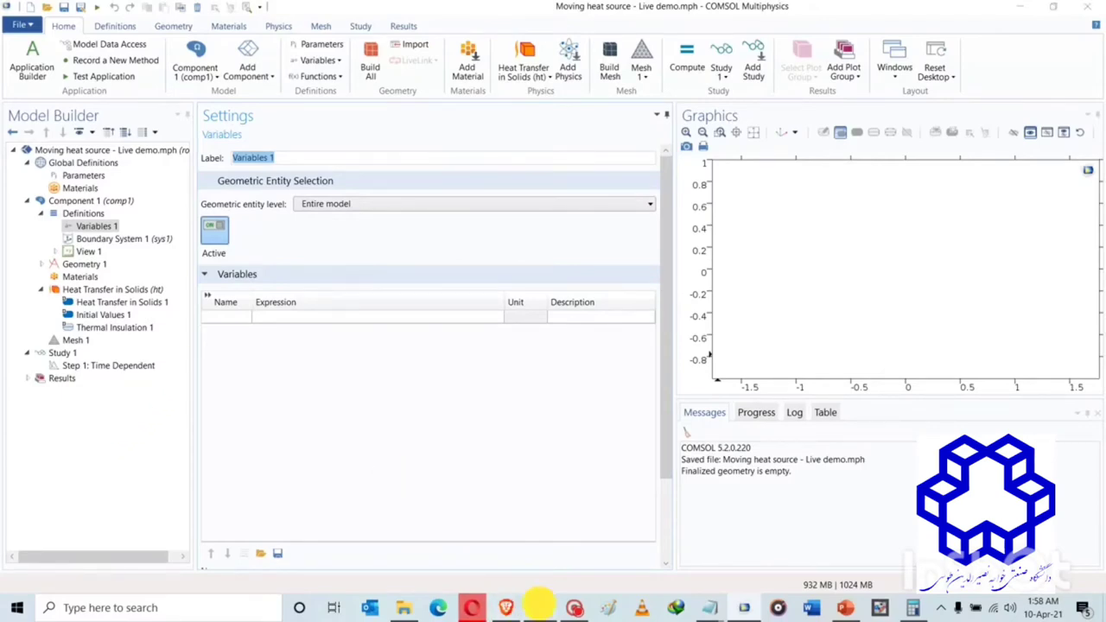
Step: Switch to the paper in Foxit Reader and maximize its window to view the parameter table on page 8
{"action": "left_click", "coordinate": [536, 606]}
{"action": "double_click", "coordinate": [834, 13]}
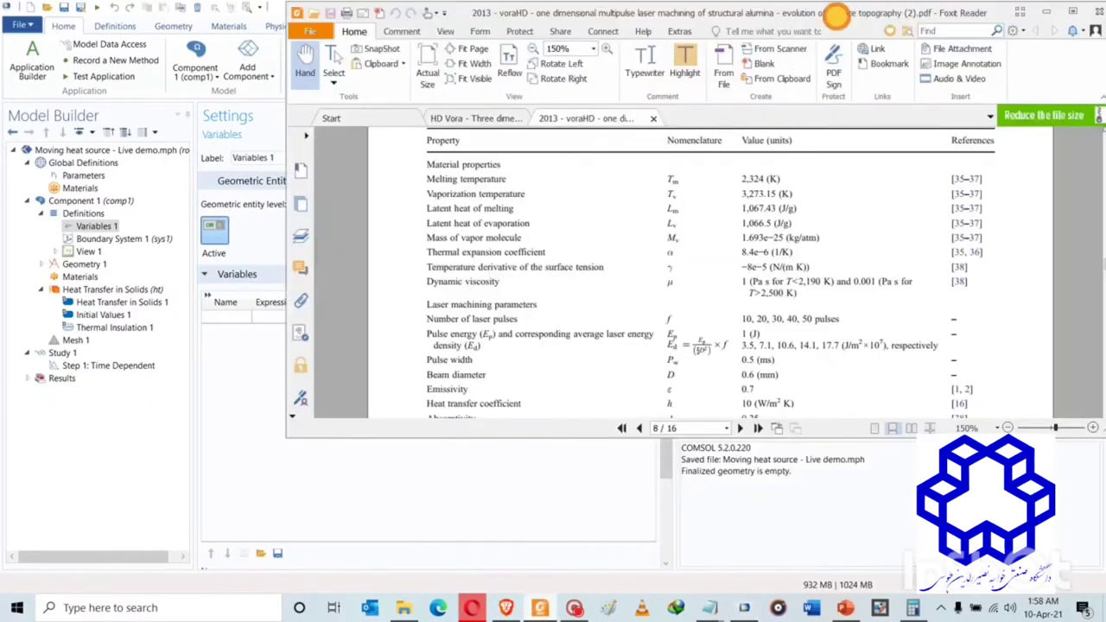
{"action": "double_click", "coordinate": [744, 22]}
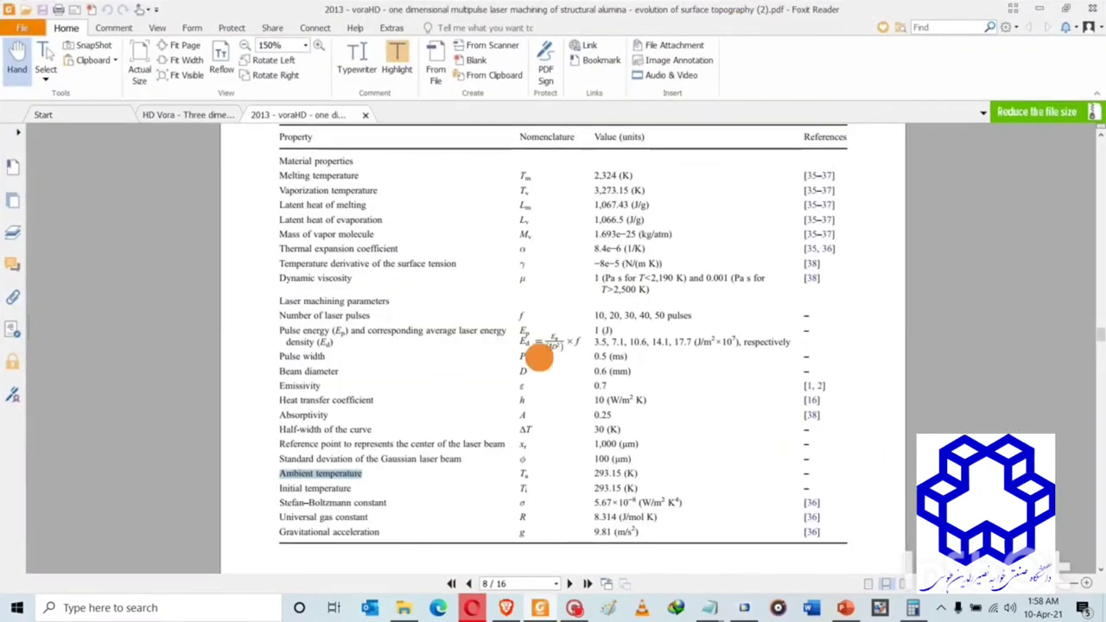
Step: Examine the governing equations and boundary conditions in the paper's Table 2, highlighting the analytic function equation for β
{"action": "scroll", "coordinate": [539, 356], "scroll_direction": "down", "scroll_amount": 2}
{"action": "scroll", "coordinate": [539, 356], "scroll_direction": "down", "scroll_amount": 3}
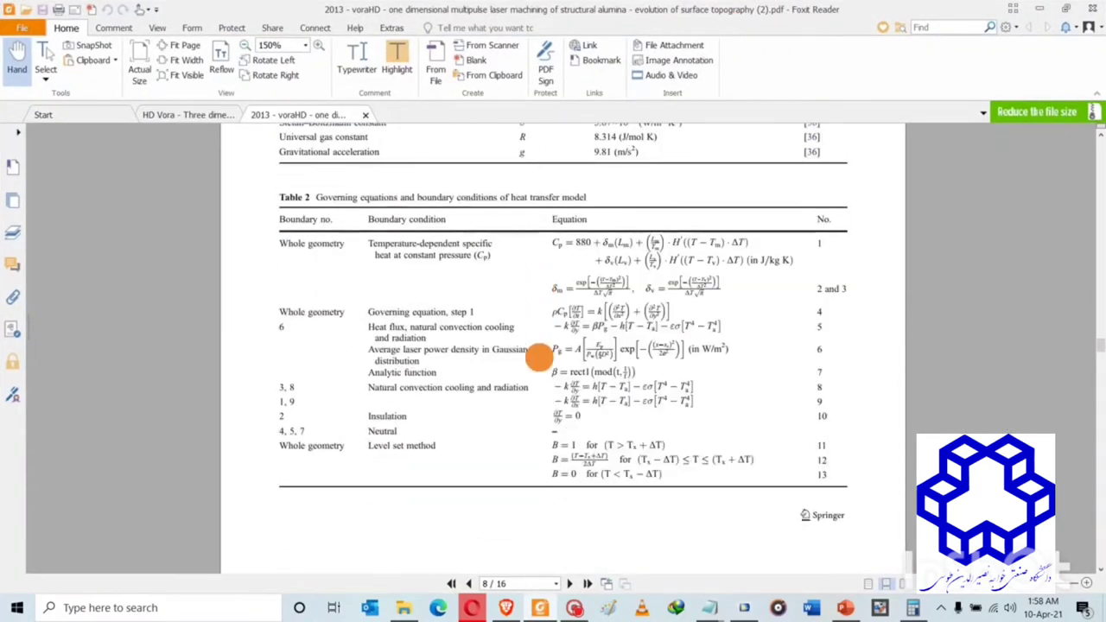
{"action": "scroll", "coordinate": [539, 356], "scroll_direction": "up", "scroll_amount": 1, "text": "ctrl"}
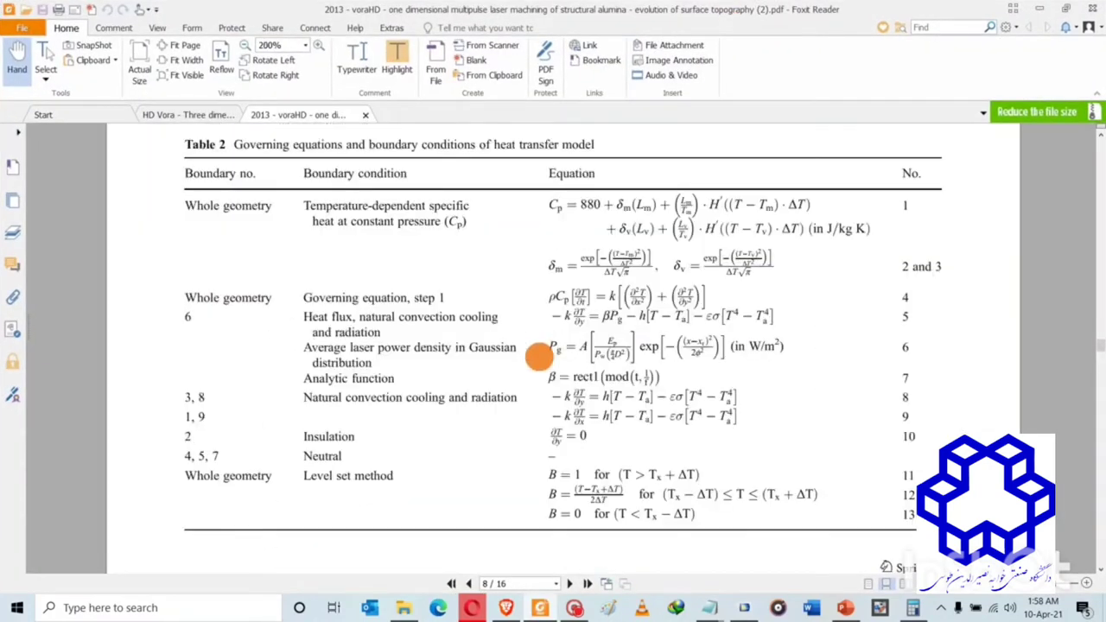
{"action": "scroll", "coordinate": [539, 356], "scroll_direction": "up", "scroll_amount": 1}
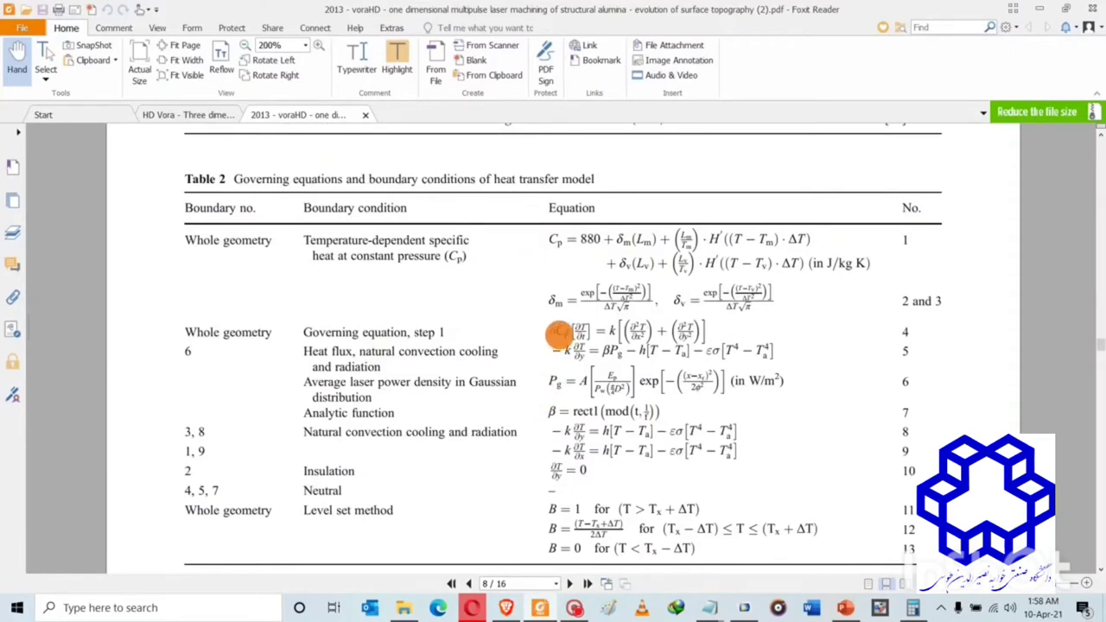
{"action": "scroll", "coordinate": [559, 335], "scroll_direction": "up", "scroll_amount": 1, "text": "ctrl"}
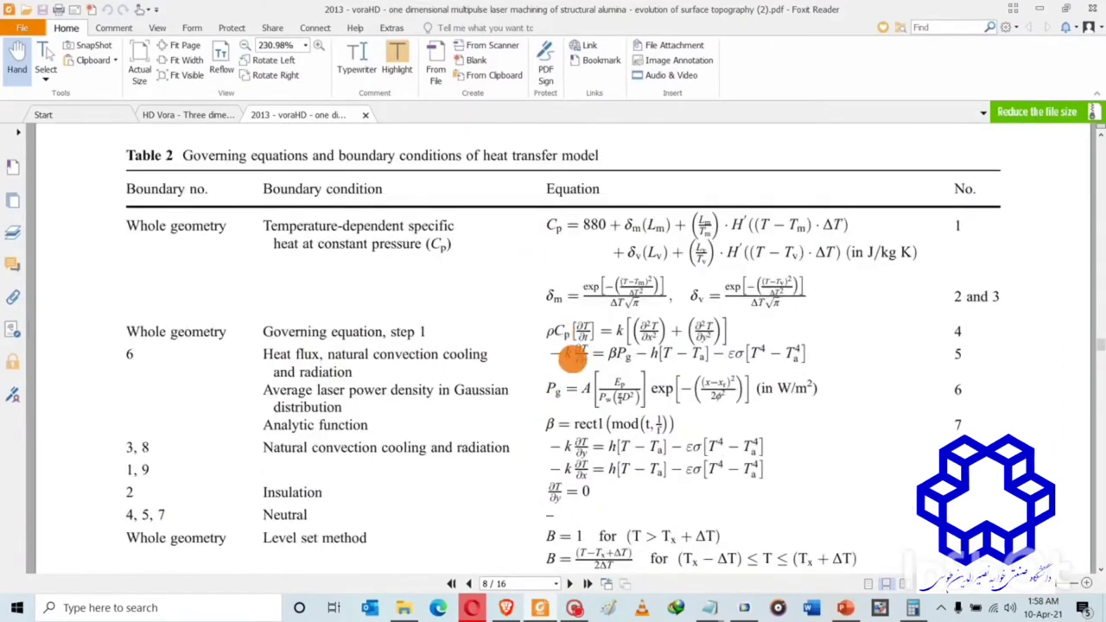
{"action": "left_click_drag", "start_coordinate": [548, 390], "coordinate": [536, 425]}
{"action": "left_click", "coordinate": [676, 422]}
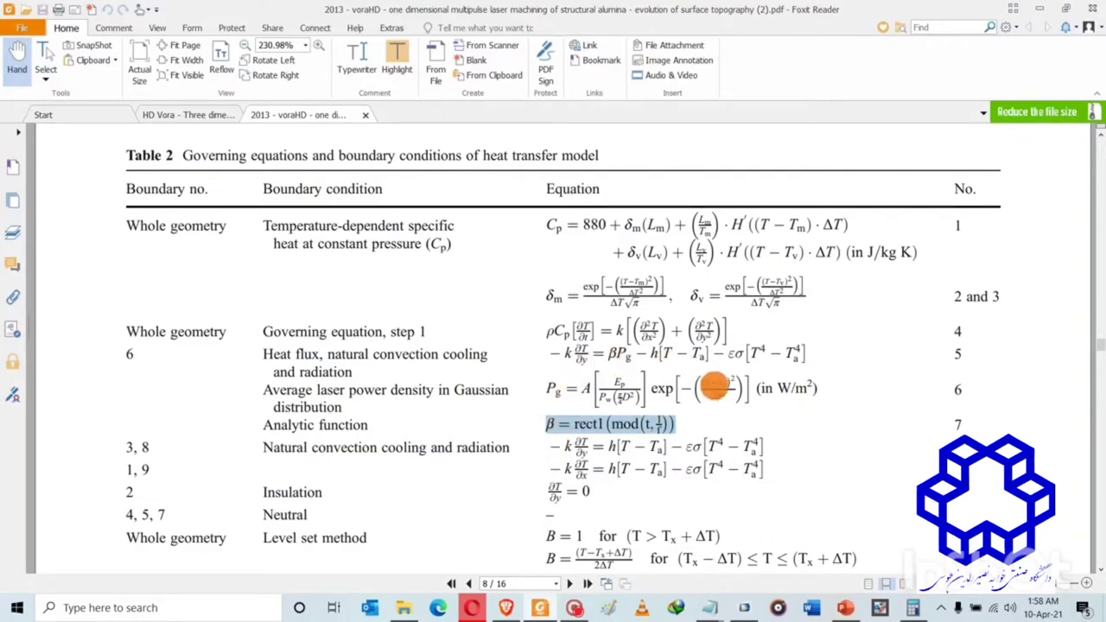
{"action": "left_click", "coordinate": [682, 418]}
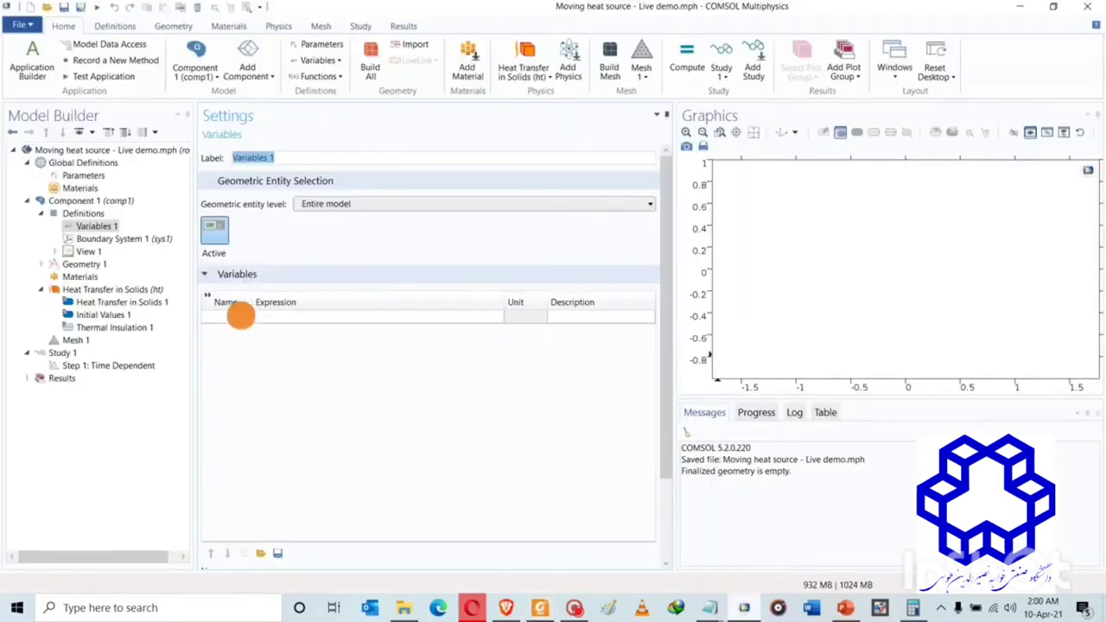
Step: In COMSOL, define the variable Ed with the expression Ep/(Pw*(pi*0.25*D^2)) and the description "Energy density"
{"action": "left_click", "coordinate": [240, 317]}
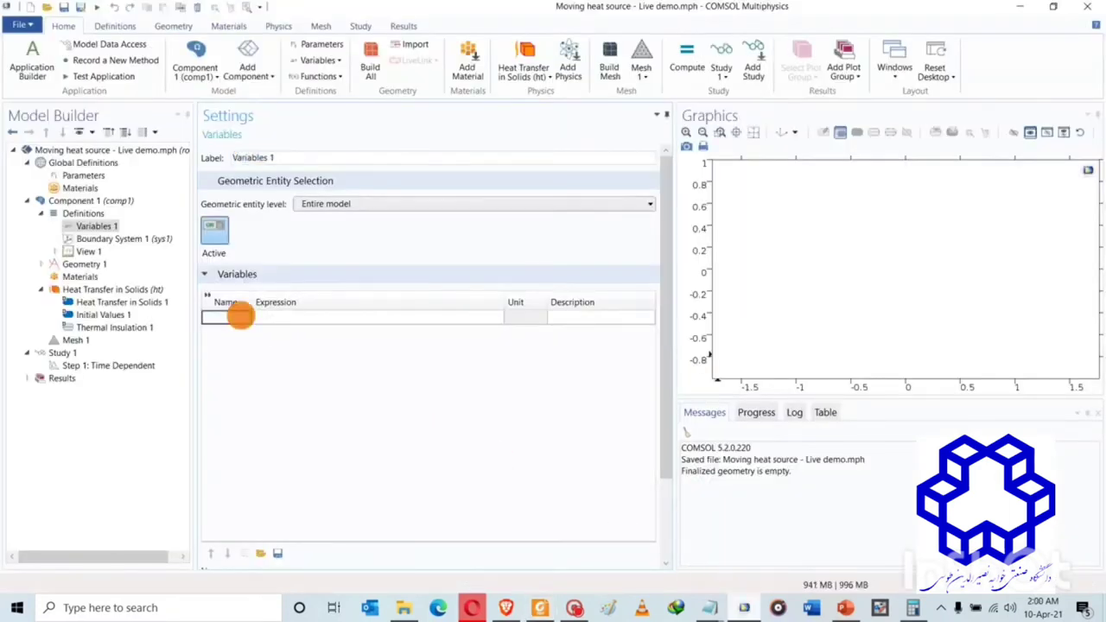
{"action": "type", "text": "Ed"}
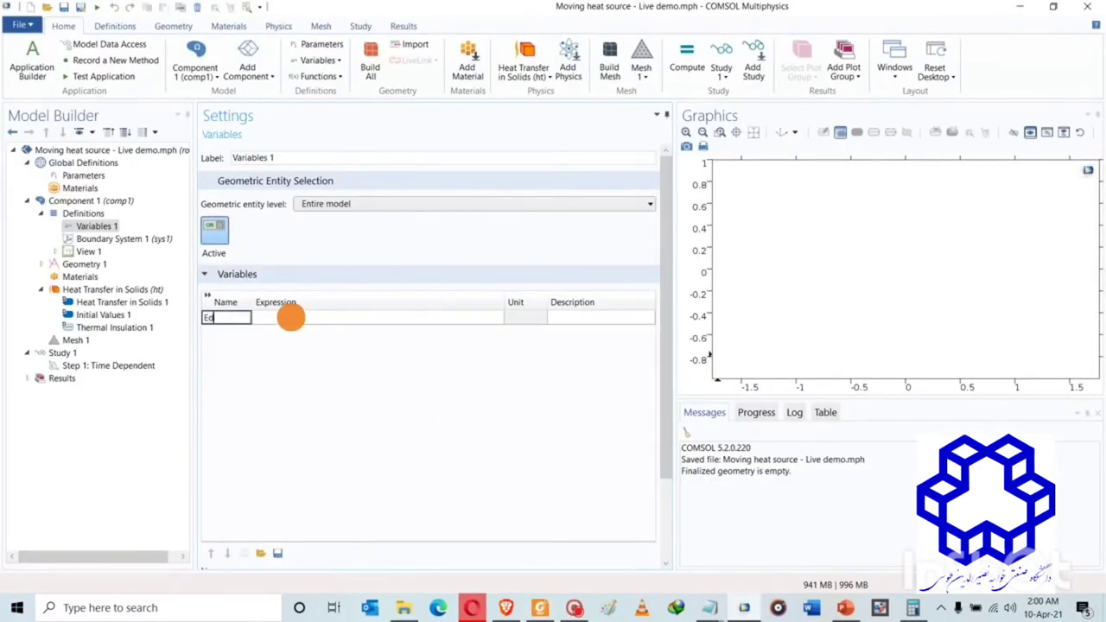
{"action": "left_click", "coordinate": [292, 318]}
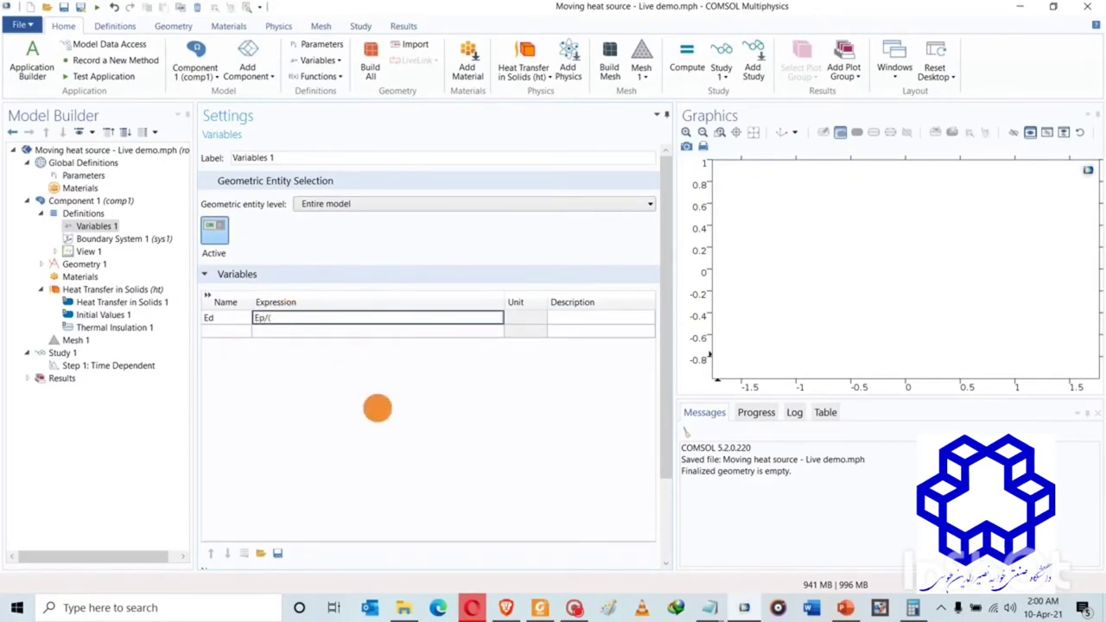
{"action": "type", "text": "Ep/(Pw*(pi*0"}
{"action": "type", "text": ".25*D^2"}
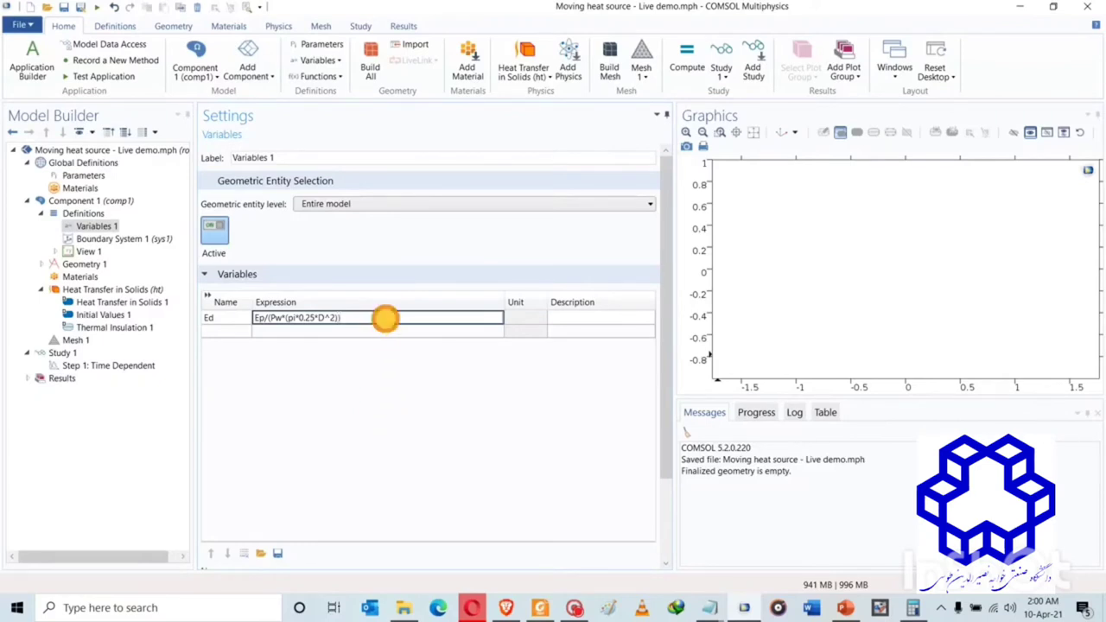
{"action": "key", "text": "Return"}
{"action": "left_click", "coordinate": [583, 319]}
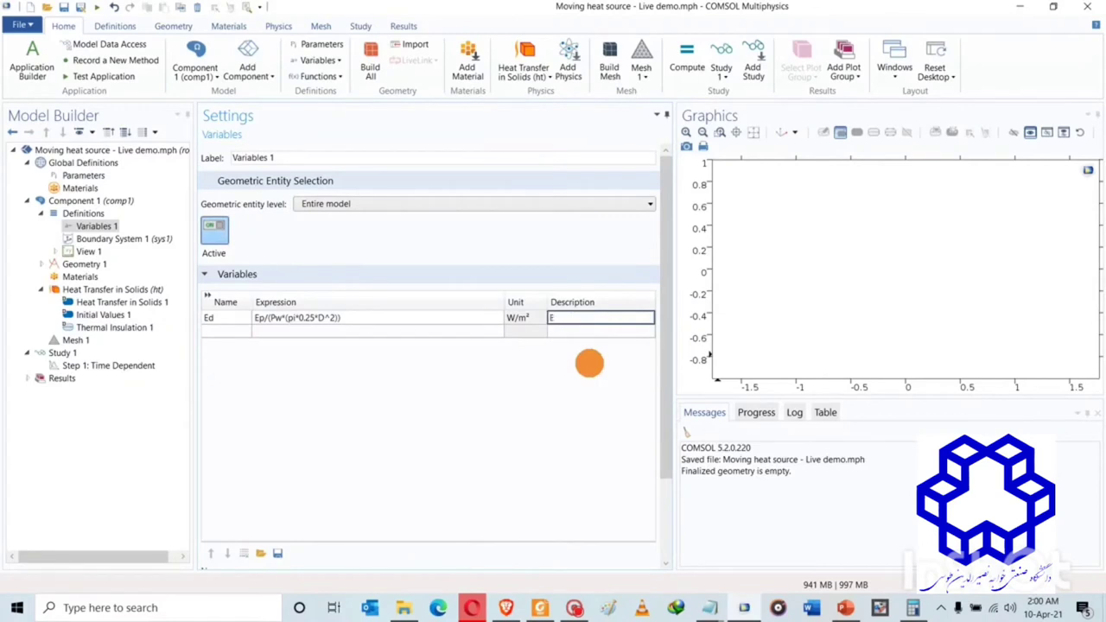
{"action": "type", "text": "Energy density"}
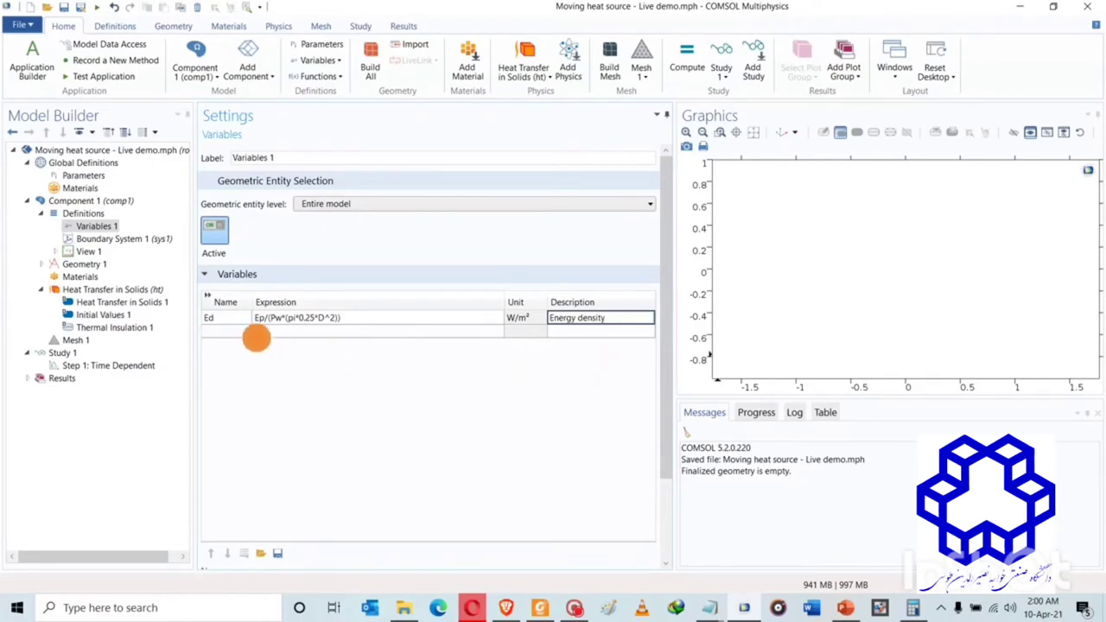
Step: Add the variables G_space as exp(-(((x-xr)^2)/(2*xd^2))) and Pg as A1*Ed*G_space, describing Pg as "Laser heat source"
{"action": "left_click", "coordinate": [222, 331]}
{"action": "key", "text": "ctrl+v"}
{"action": "left_click", "coordinate": [539, 368]}
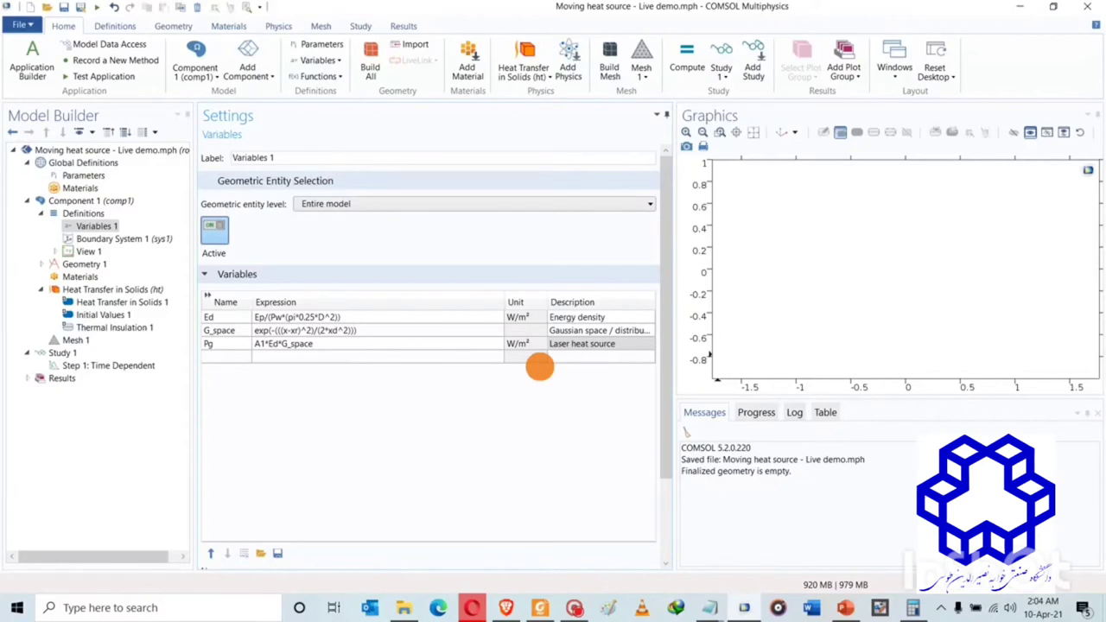
Step: Add a rectangle to Geometry 1 and set the geometry's length unit to µm
{"action": "left_click", "coordinate": [41, 213]}
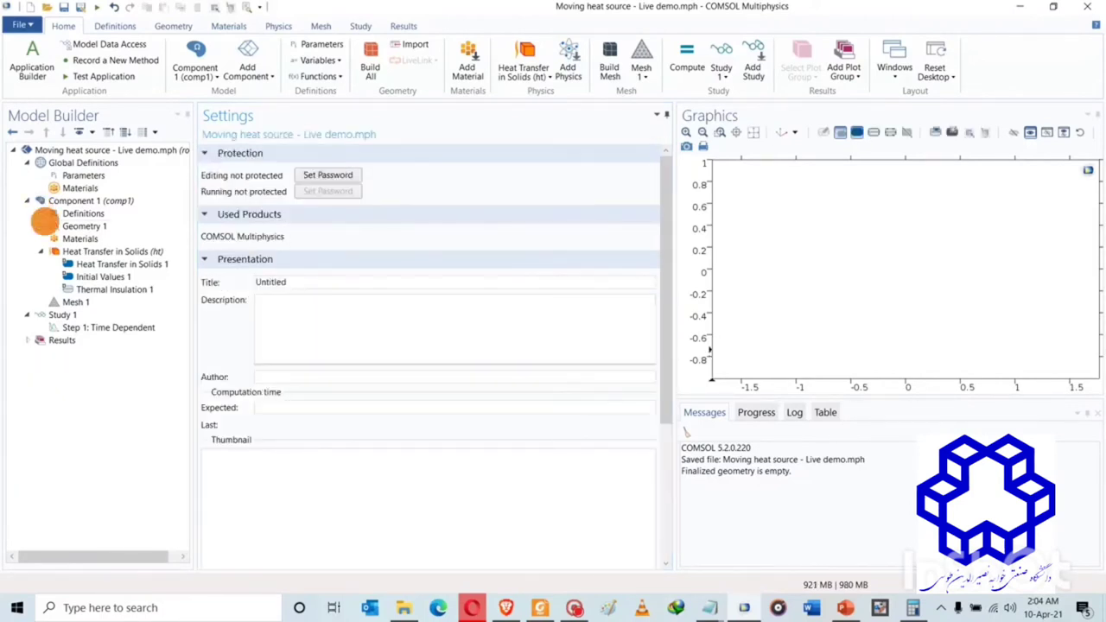
{"action": "left_click", "coordinate": [41, 225]}
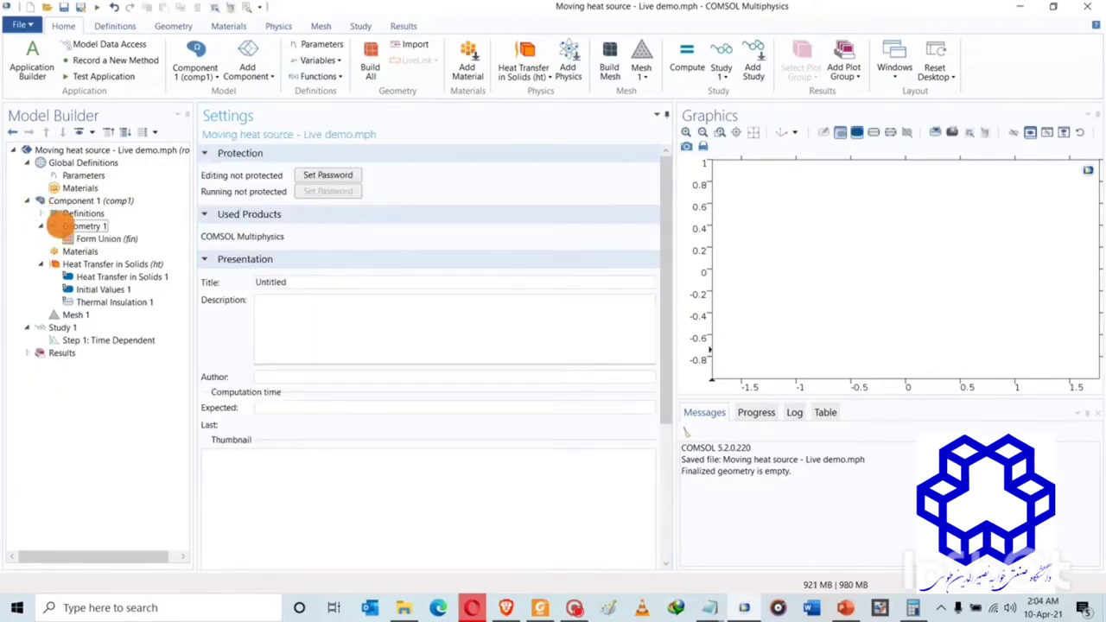
{"action": "right_click", "coordinate": [57, 225]}
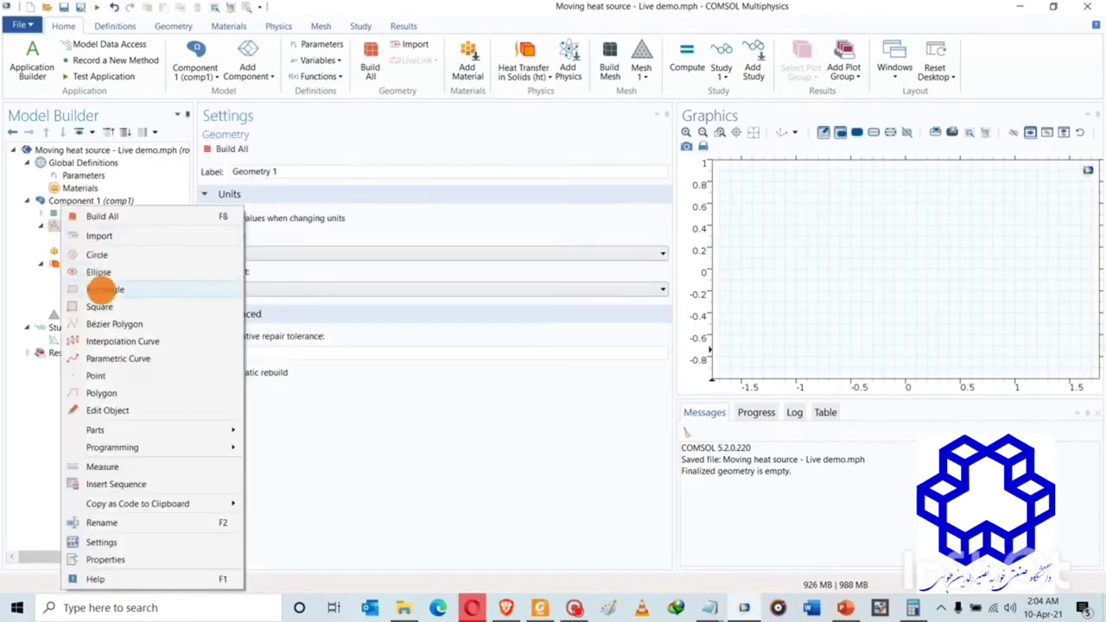
{"action": "left_click", "coordinate": [98, 290]}
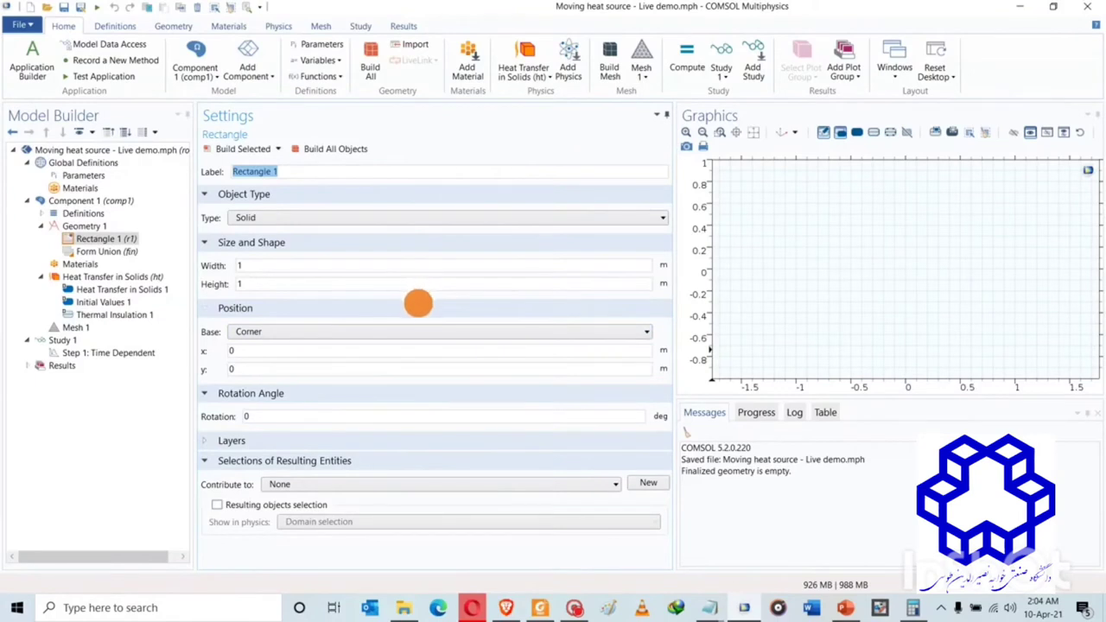
{"action": "left_click", "coordinate": [80, 226]}
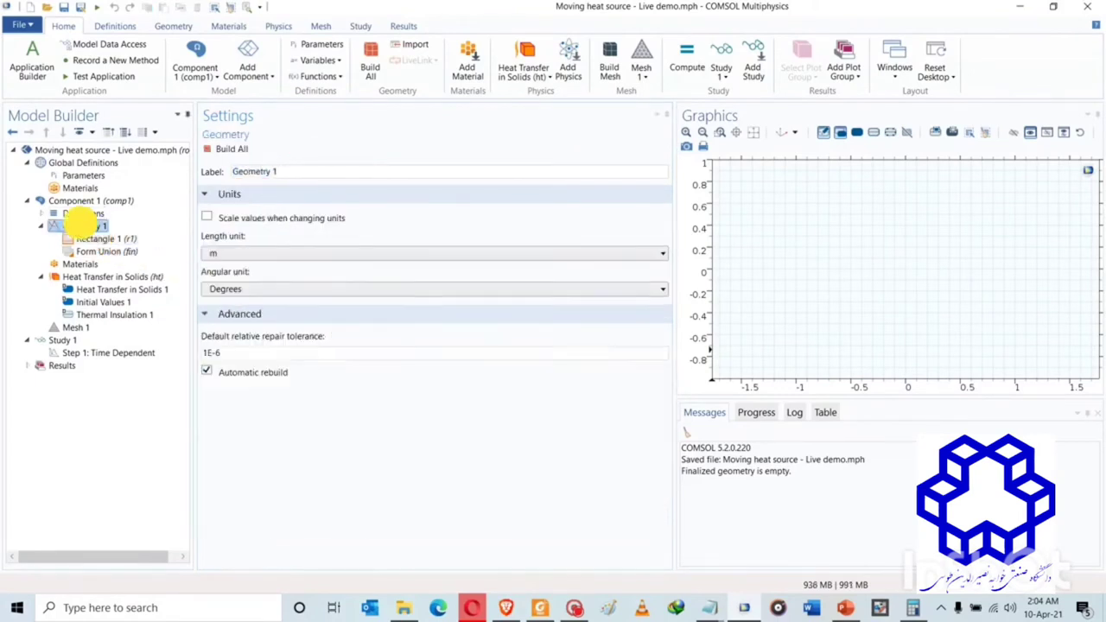
{"action": "left_click", "coordinate": [226, 253]}
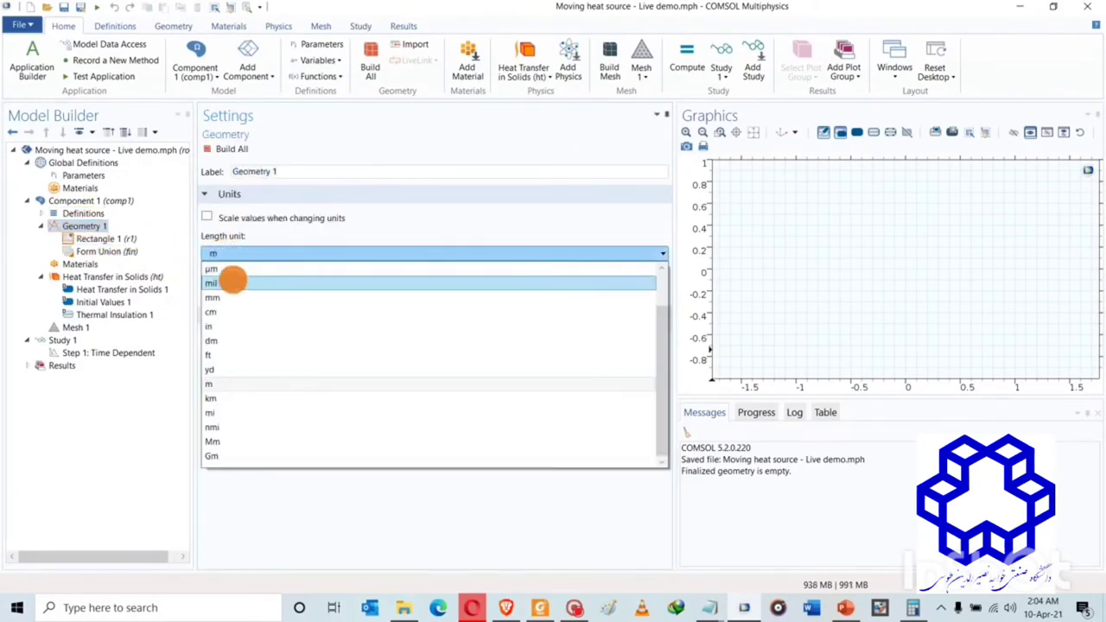
{"action": "left_click", "coordinate": [229, 269]}
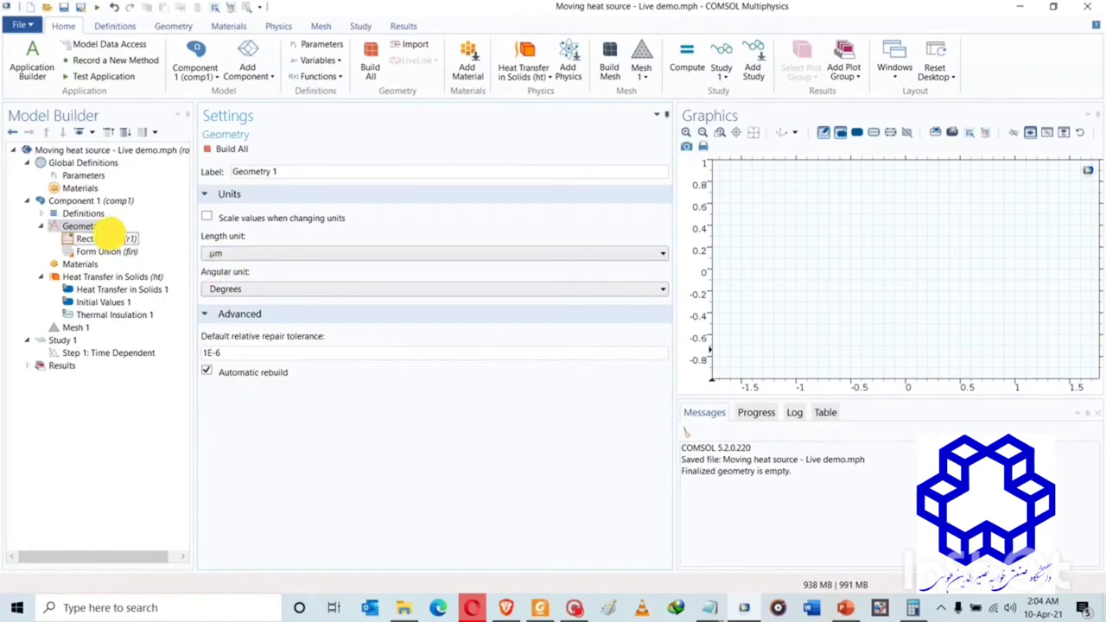
Step: Set the rectangle's width to W1 and height to H1, build it, and enlarge the graphics area
{"action": "left_click", "coordinate": [106, 238]}
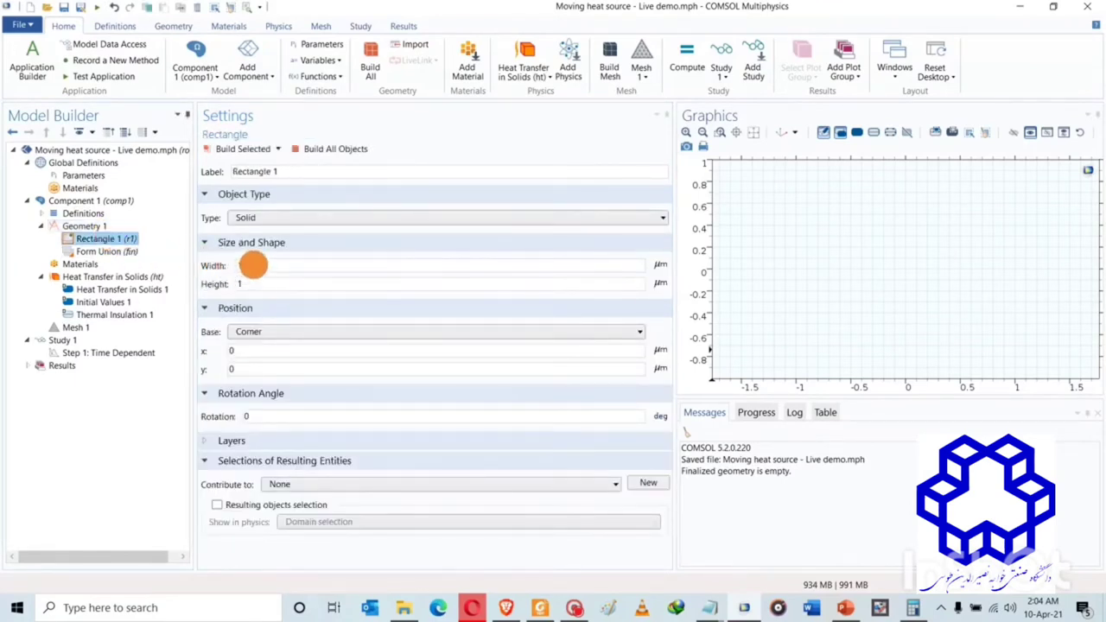
{"action": "double_click", "coordinate": [242, 266]}
{"action": "type", "text": "W1"}
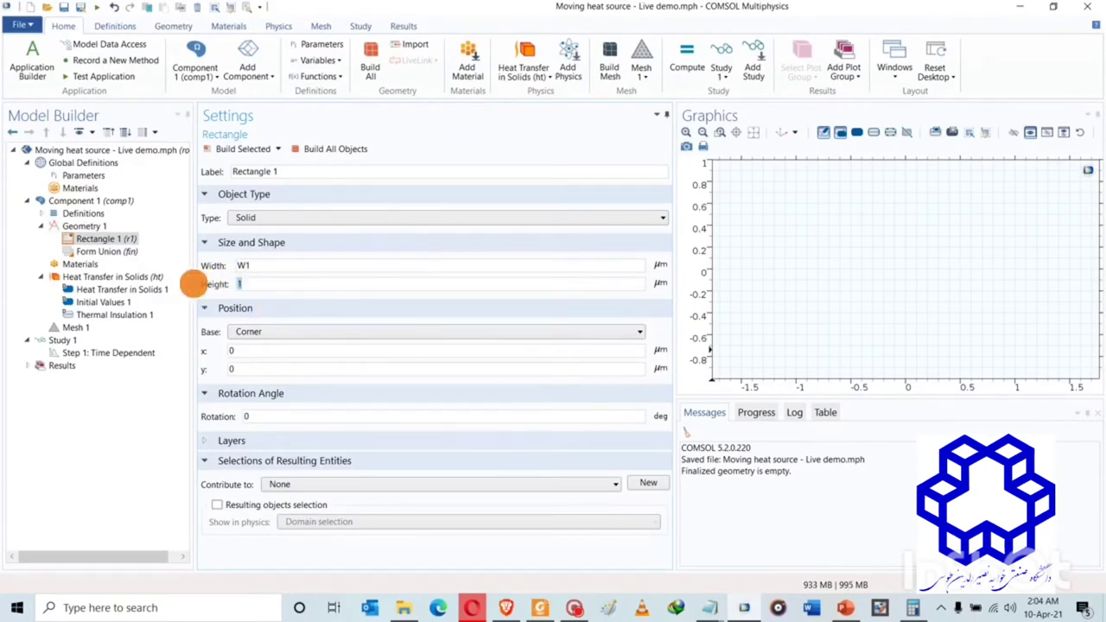
{"action": "key", "text": "Tab"}
{"action": "type", "text": "H"}
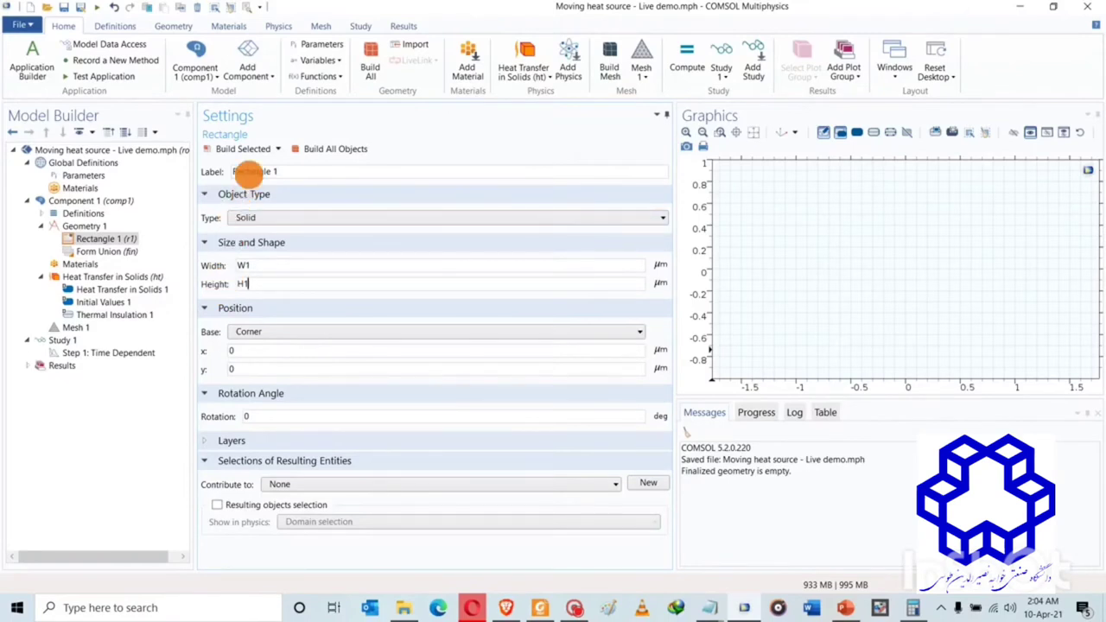
{"action": "left_click", "coordinate": [246, 148]}
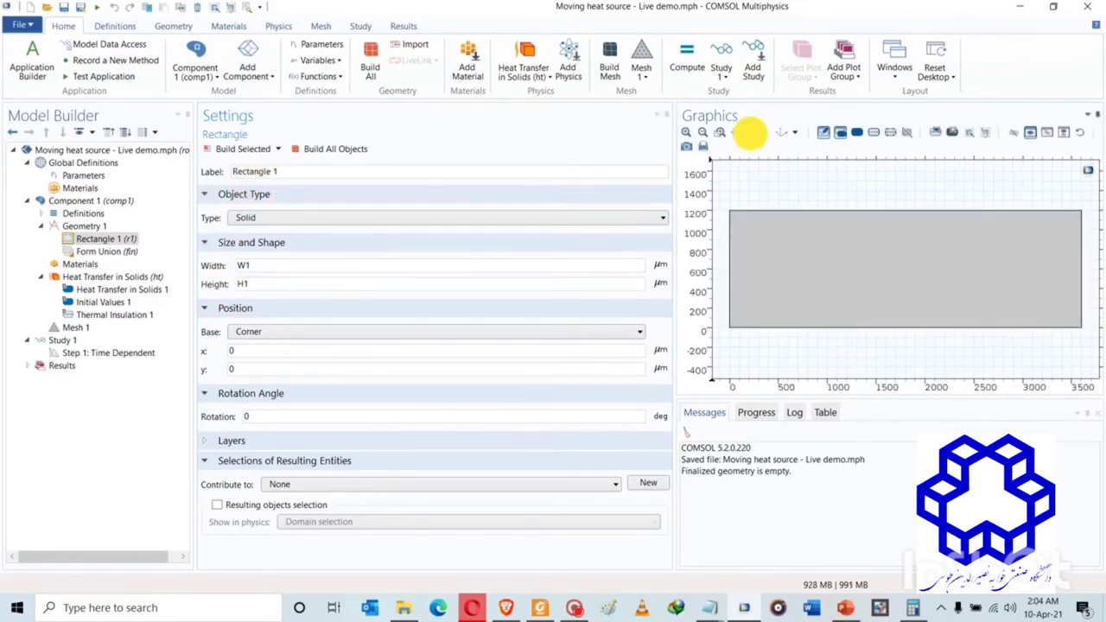
{"action": "left_click_drag", "start_coordinate": [675, 220], "coordinate": [564, 228]}
{"action": "left_click_drag", "start_coordinate": [740, 396], "coordinate": [755, 460]}
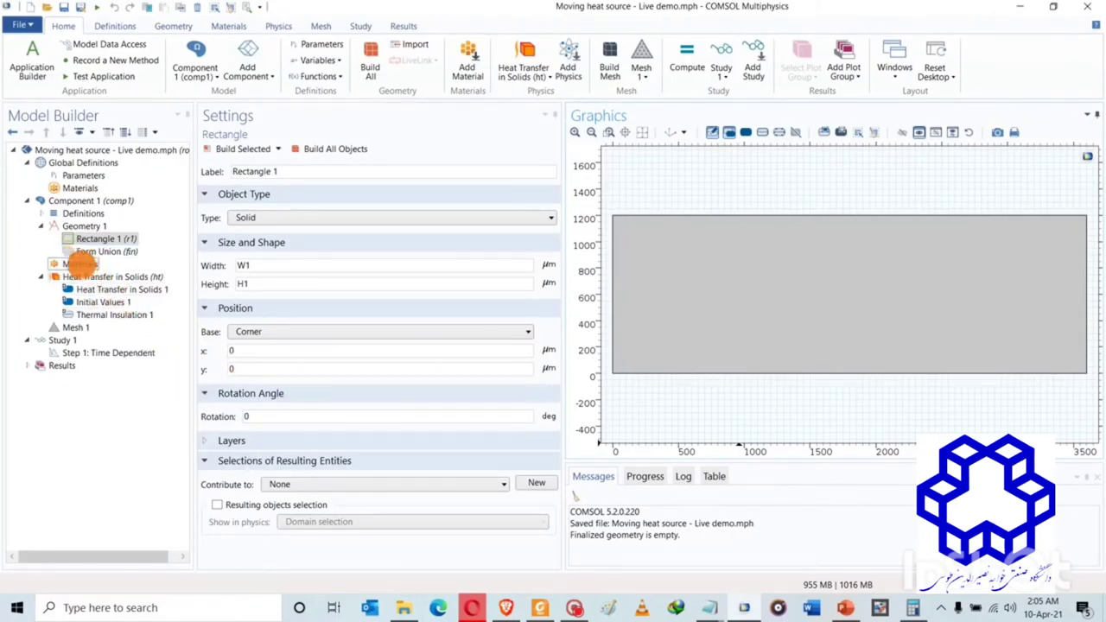
Step: Add the Alumina Demo material from the User-Defined Library to the component and close the material browser
{"action": "left_click", "coordinate": [41, 225]}
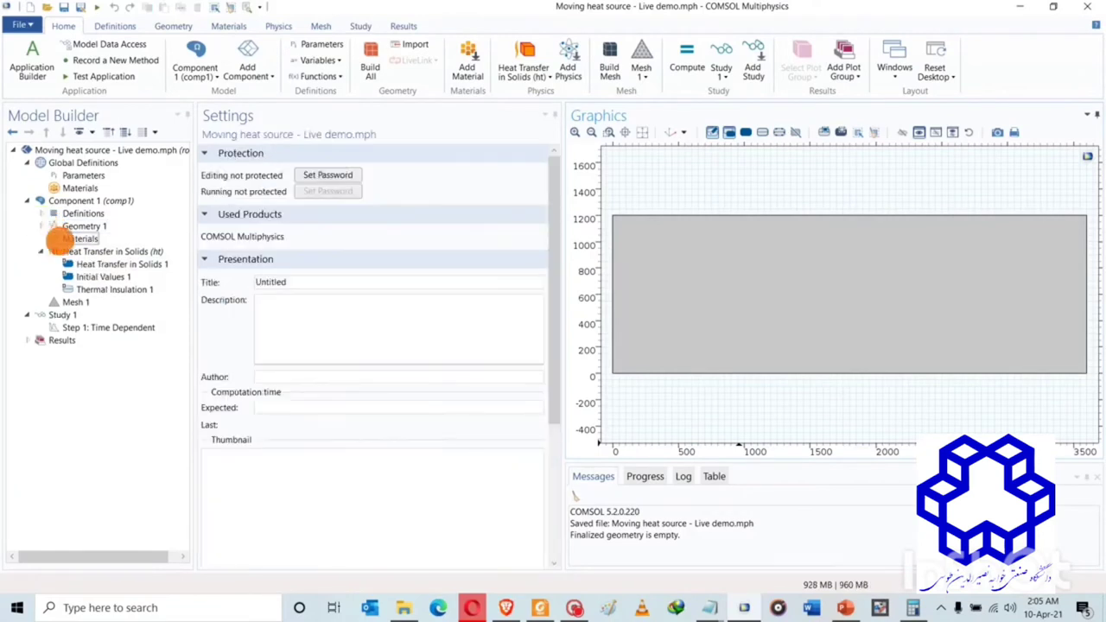
{"action": "right_click", "coordinate": [62, 242]}
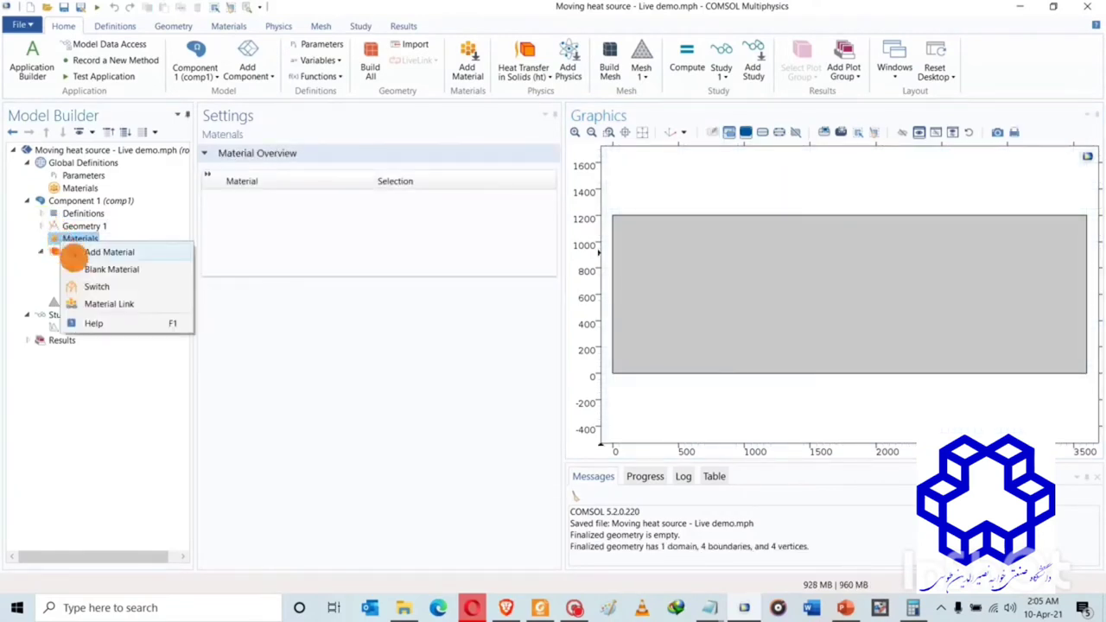
{"action": "left_click", "coordinate": [87, 252]}
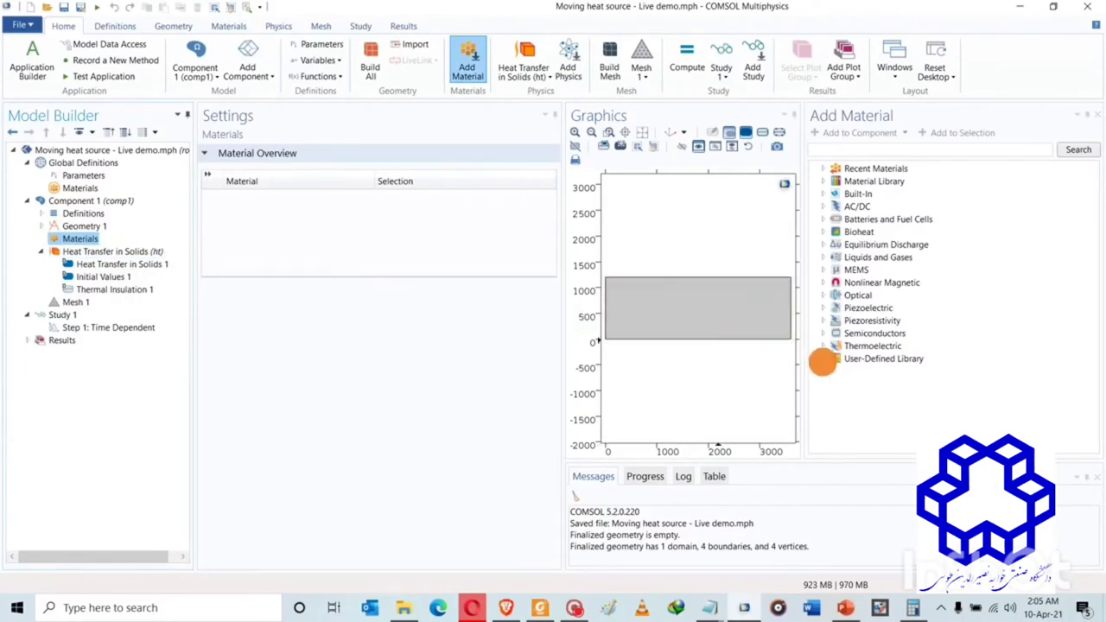
{"action": "left_click", "coordinate": [823, 359]}
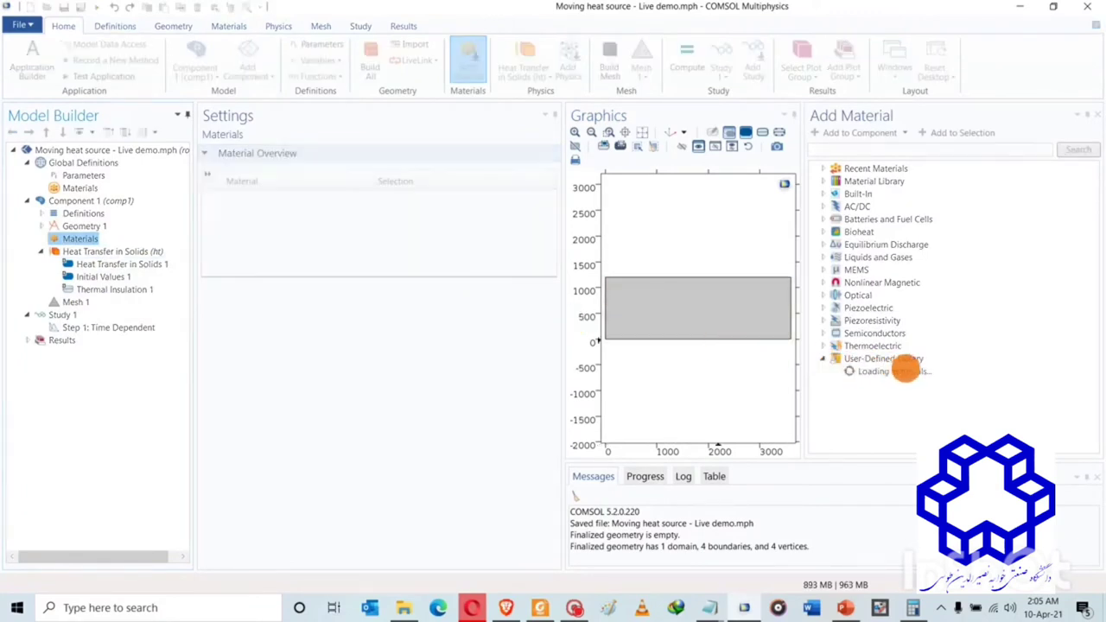
{"action": "left_click", "coordinate": [916, 396]}
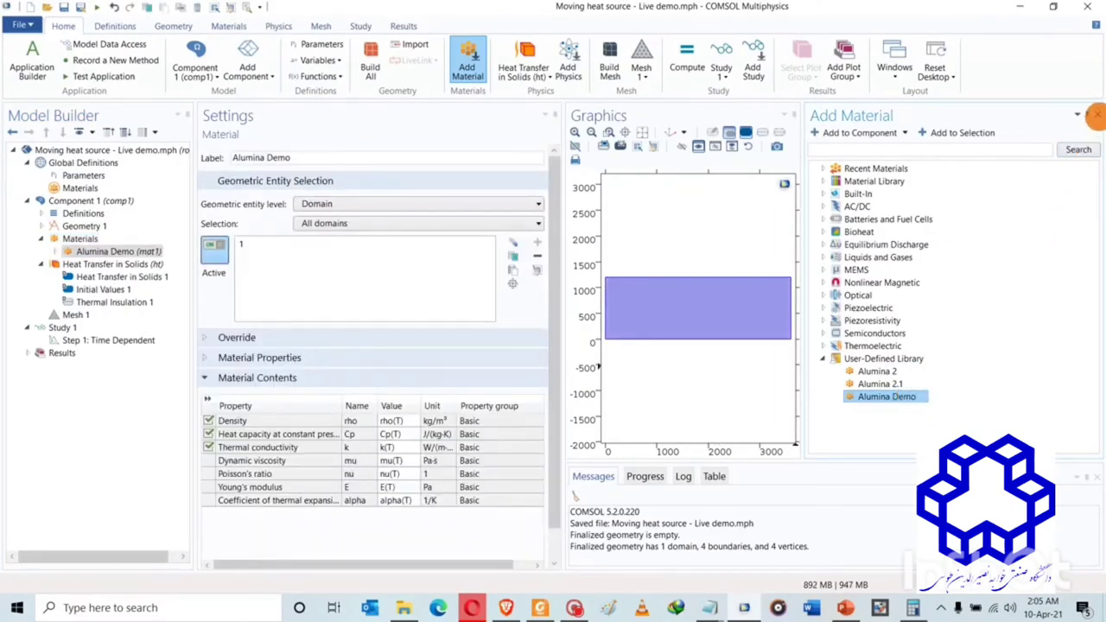
{"action": "left_click", "coordinate": [1094, 116]}
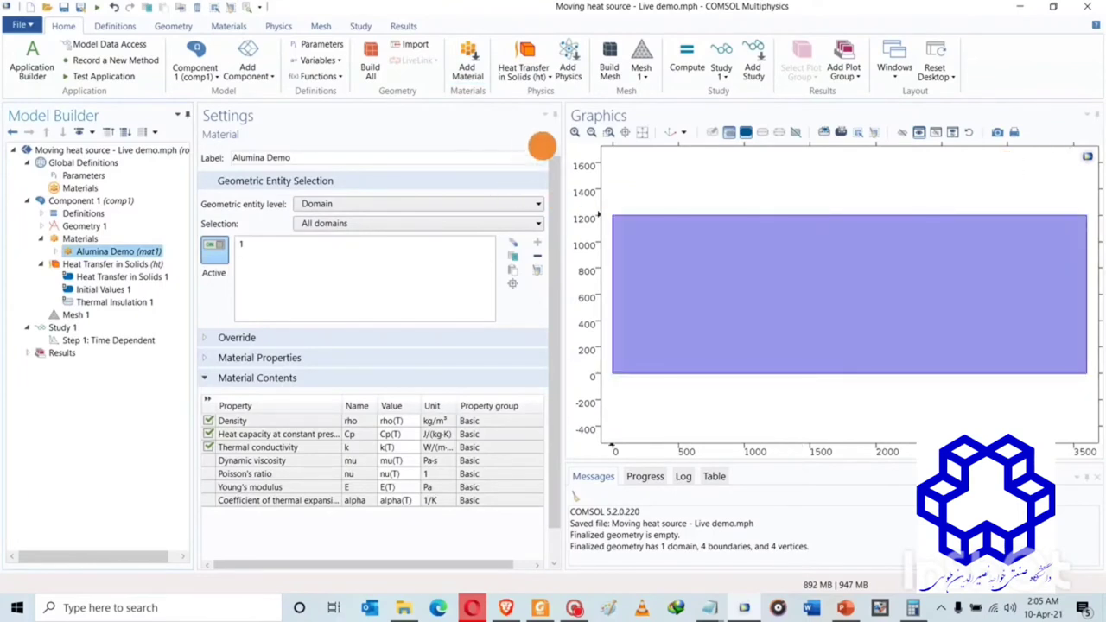
Step: Widen the settings area, expand Alumina Demo's Basic properties, and plot its Density (rho) function
{"action": "left_click_drag", "start_coordinate": [564, 143], "coordinate": [674, 153]}
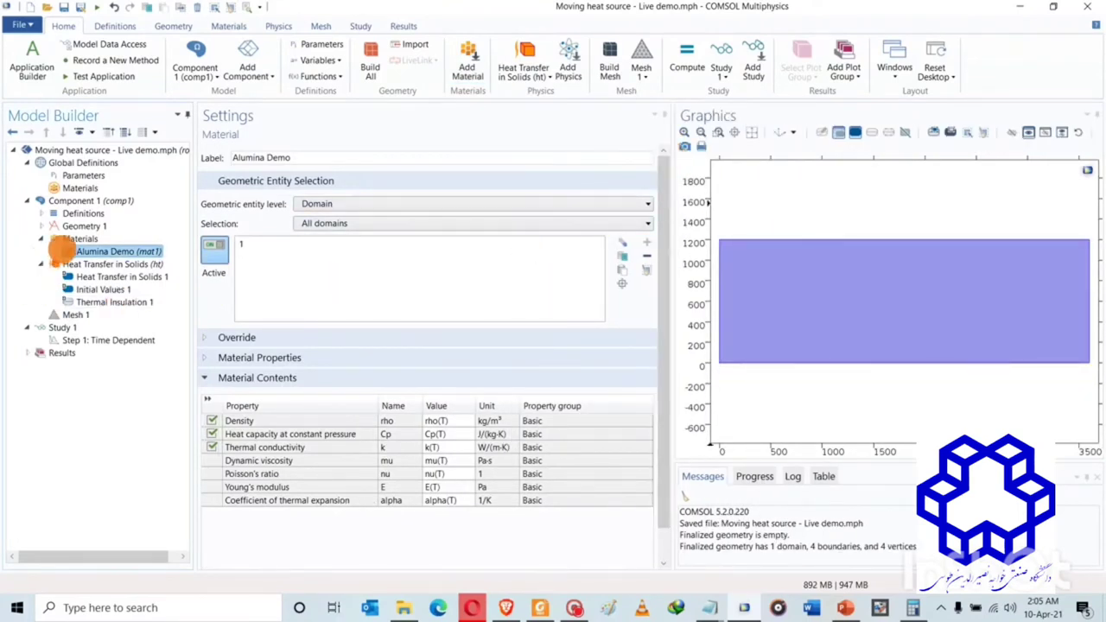
{"action": "left_click", "coordinate": [56, 250]}
{"action": "left_click", "coordinate": [69, 264]}
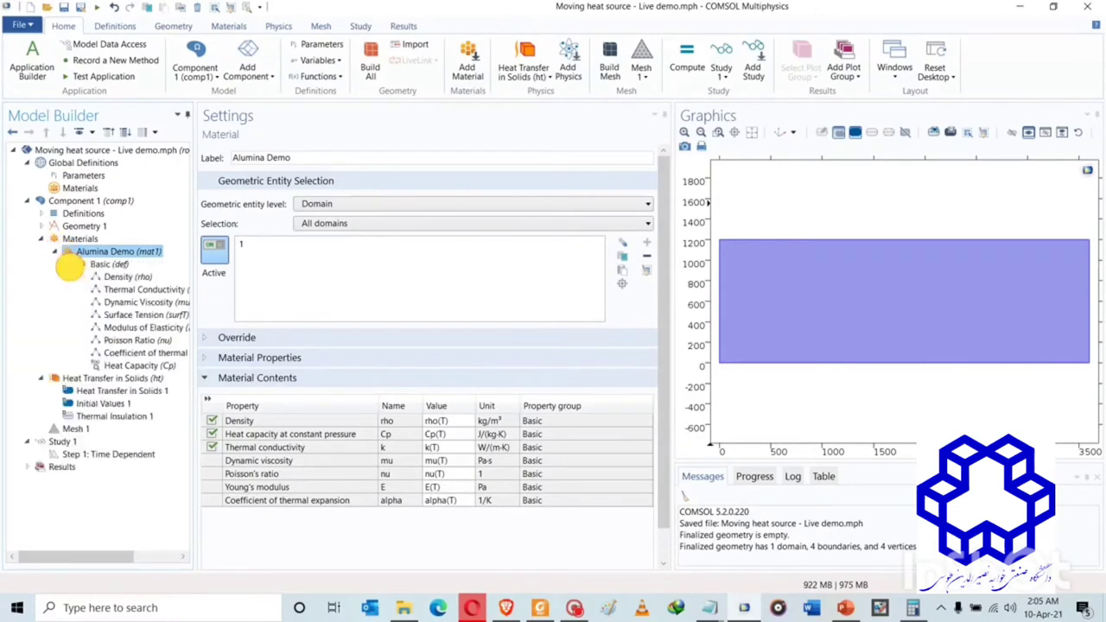
{"action": "left_click", "coordinate": [117, 276]}
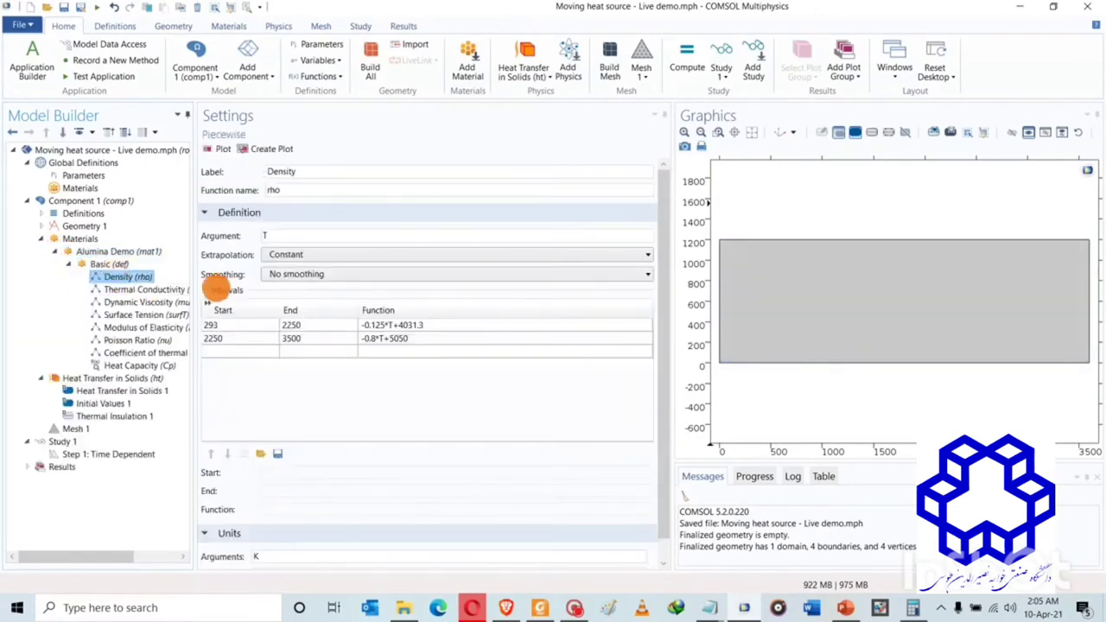
{"action": "left_click", "coordinate": [222, 143]}
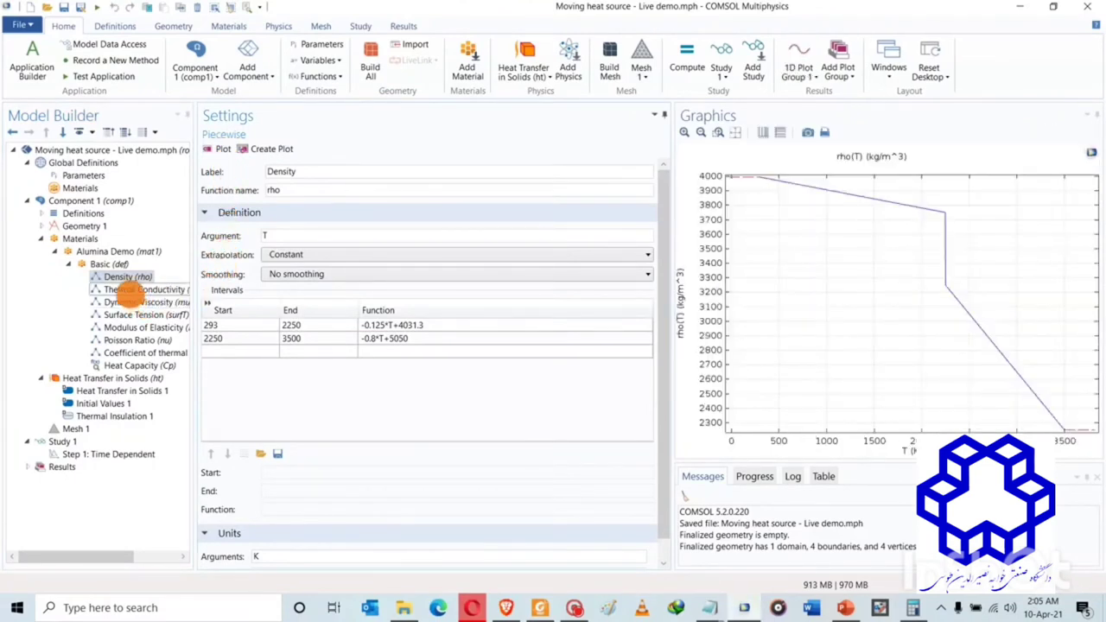
Step: Plot Alumina Demo's Thermal Conductivity (k), Dynamic Viscosity (mu) and Surface Tension (surfT) functions
{"action": "left_click", "coordinate": [129, 290]}
{"action": "left_click", "coordinate": [220, 148]}
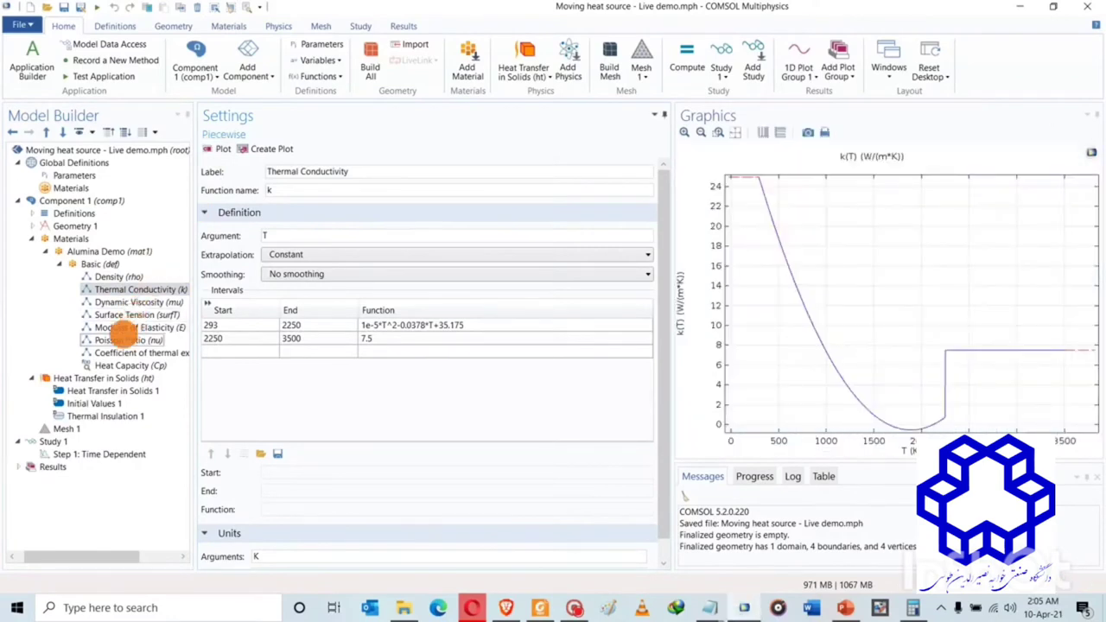
{"action": "left_click", "coordinate": [121, 302]}
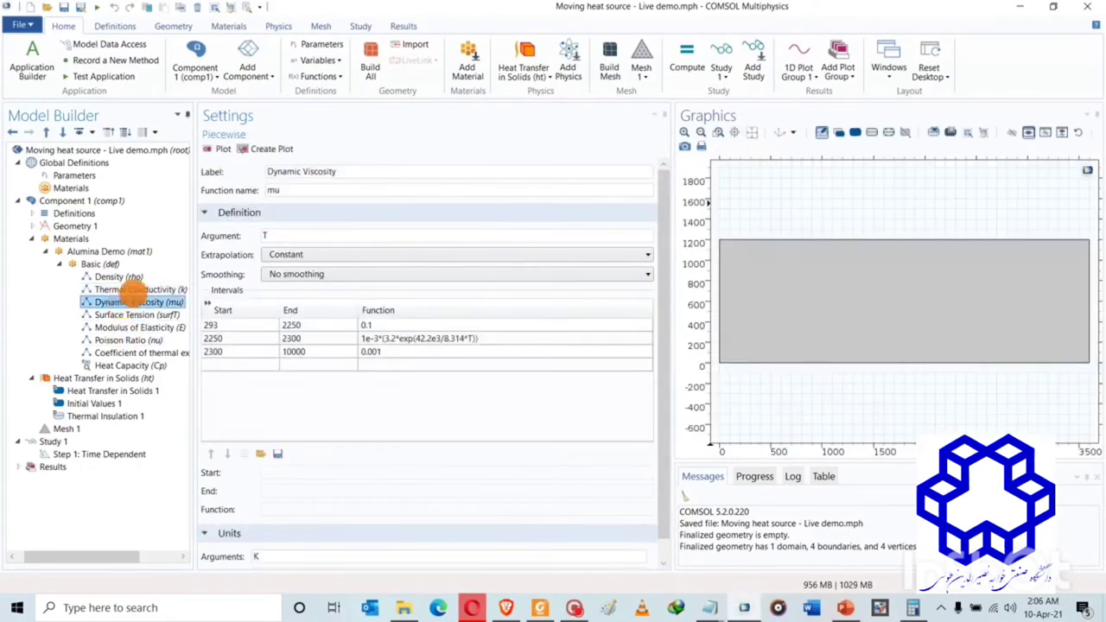
{"action": "left_click", "coordinate": [216, 148]}
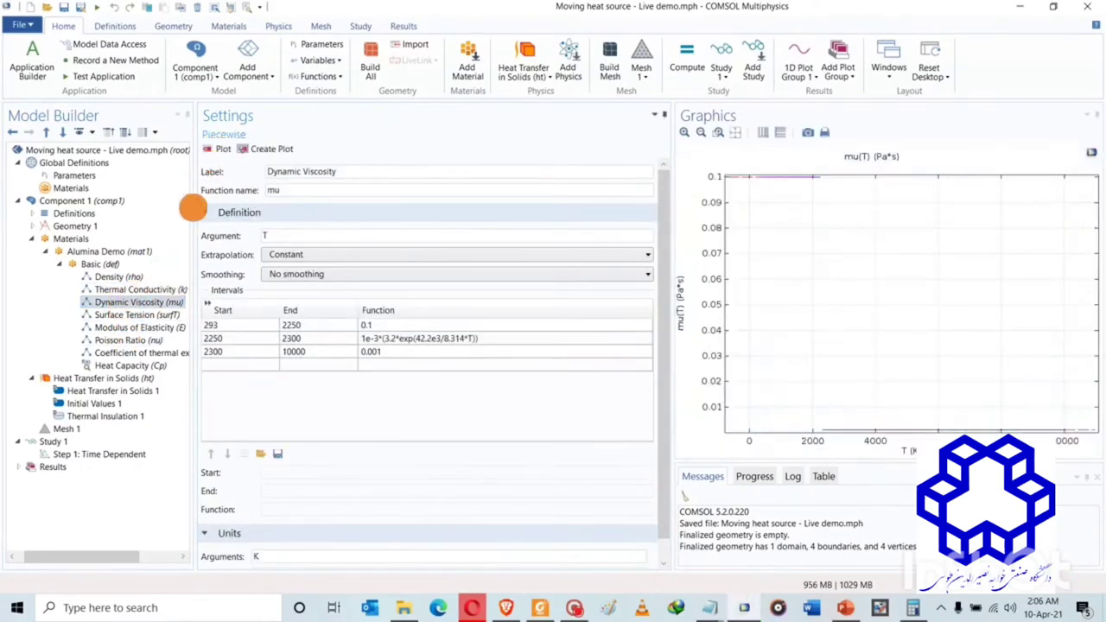
{"action": "left_click", "coordinate": [132, 315]}
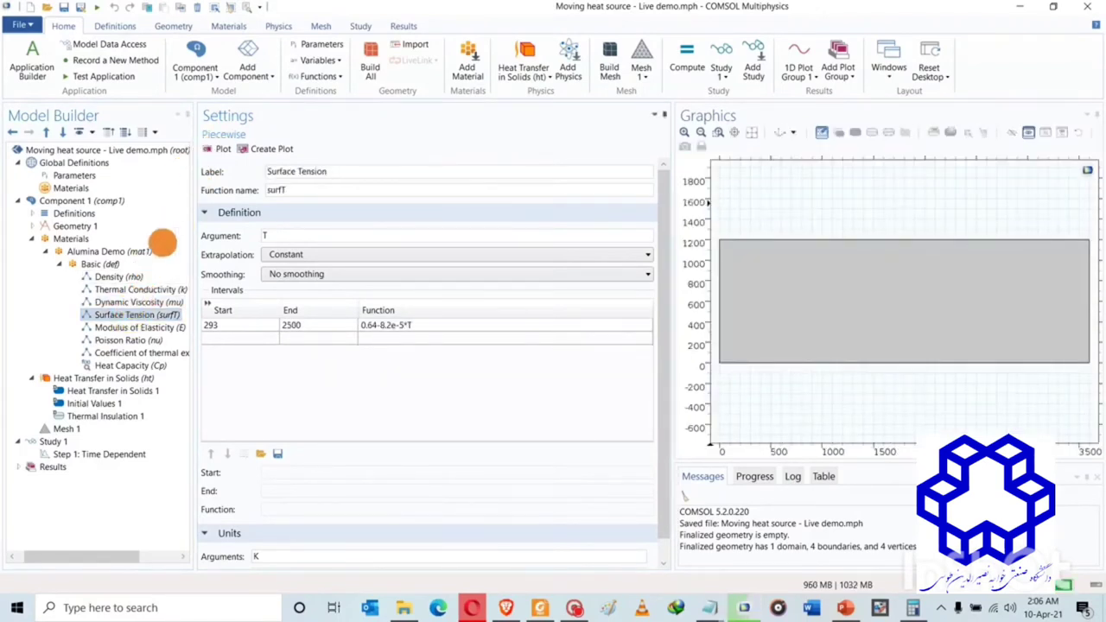
{"action": "left_click", "coordinate": [215, 149]}
Step: Plot Alumina Demo's Modulus of Elasticity (E), Poisson Ratio (nu) and Heat Capacity (Cp) functions, and collapse the component's Materials branch
{"action": "left_click", "coordinate": [130, 327]}
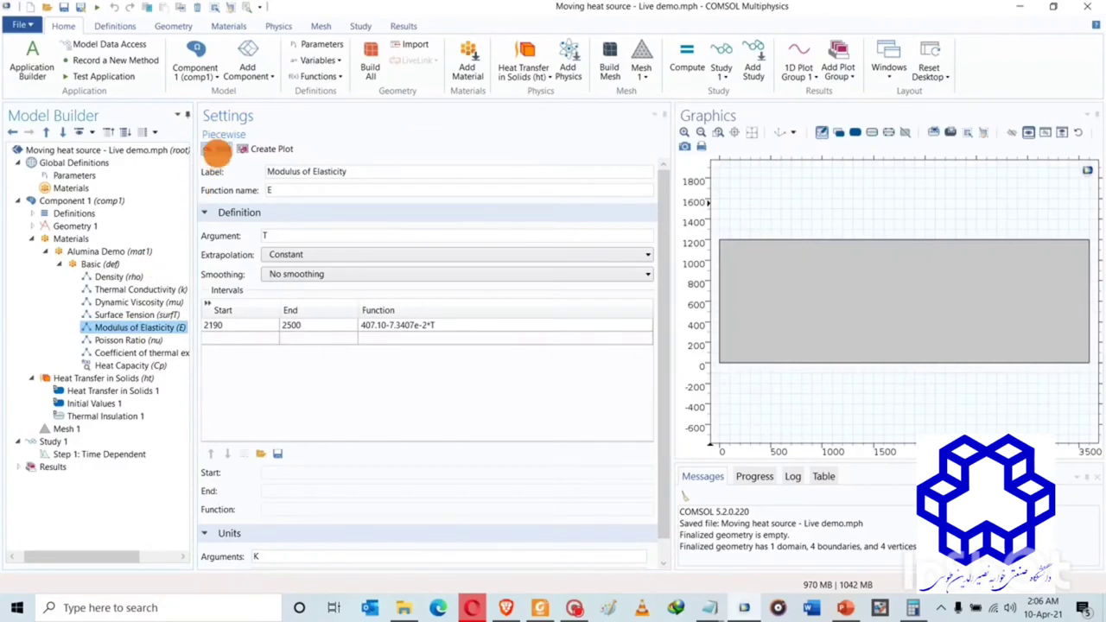
{"action": "left_click", "coordinate": [216, 149]}
{"action": "left_click", "coordinate": [112, 340]}
{"action": "left_click", "coordinate": [226, 149]}
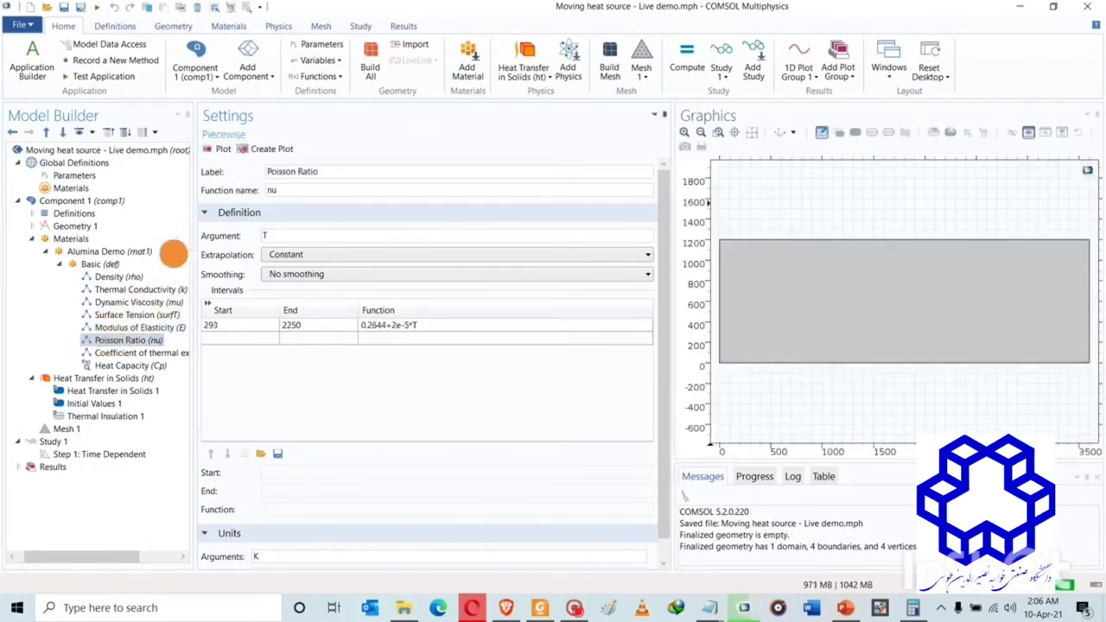
{"action": "left_click", "coordinate": [129, 365]}
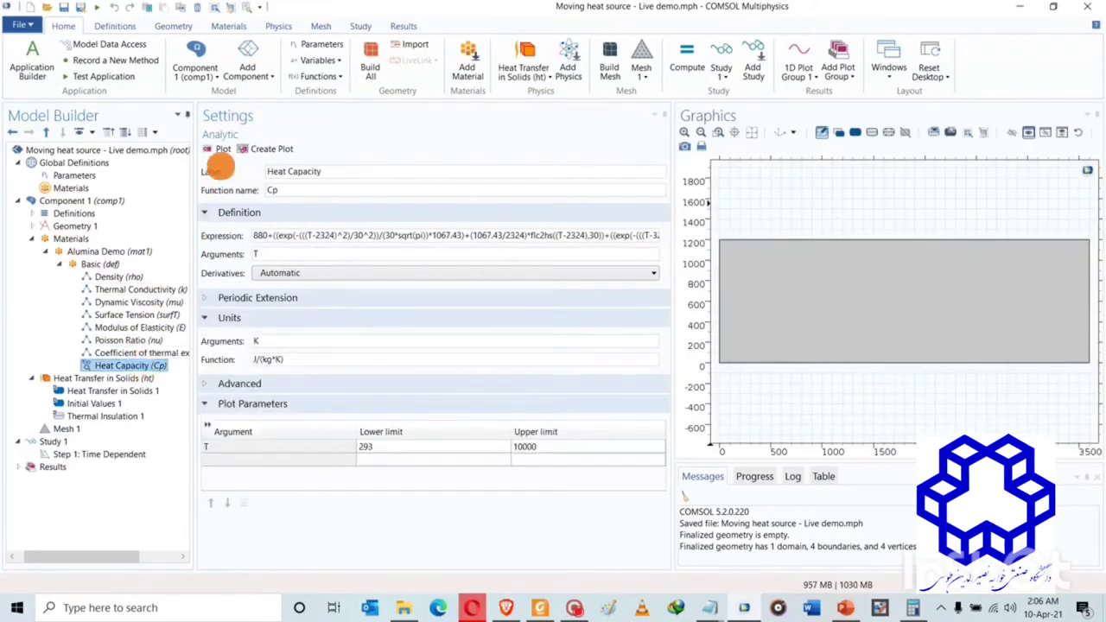
{"action": "left_click", "coordinate": [223, 149]}
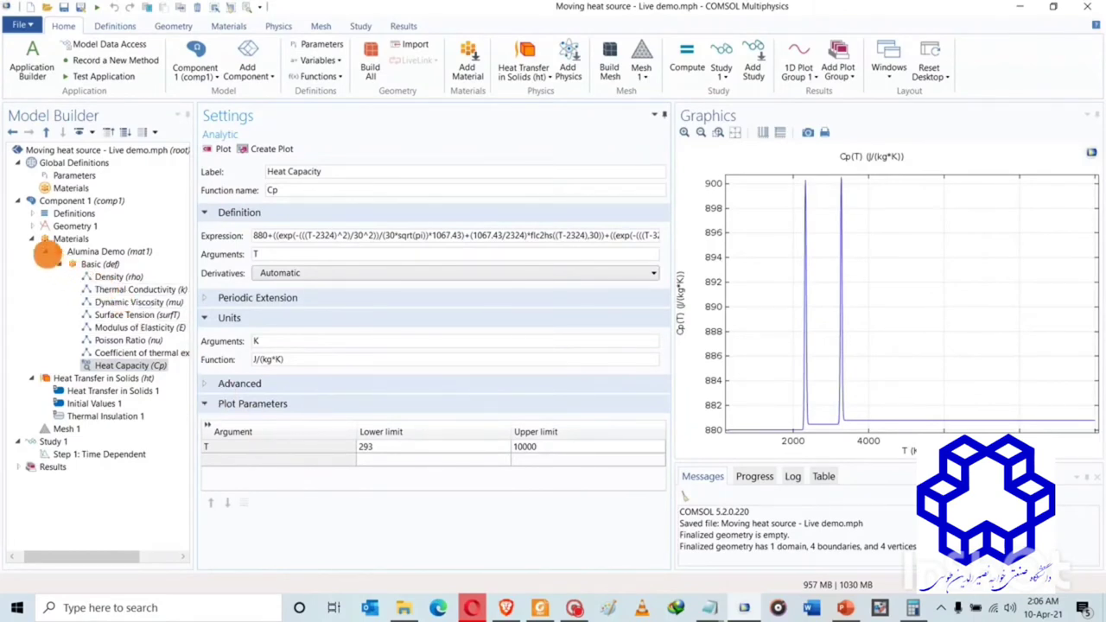
{"action": "left_click", "coordinate": [46, 251]}
{"action": "left_click", "coordinate": [32, 238]}
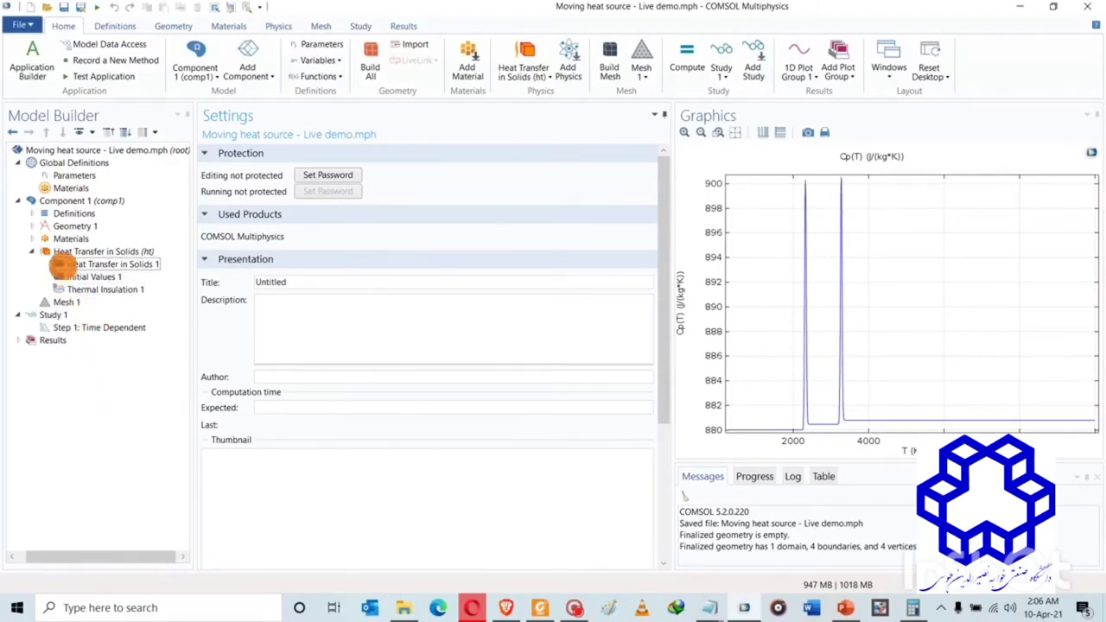
Step: Add a Heat Flux condition to Heat Transfer in Solids and assign it to the rectangle's upper edge
{"action": "left_click", "coordinate": [69, 252]}
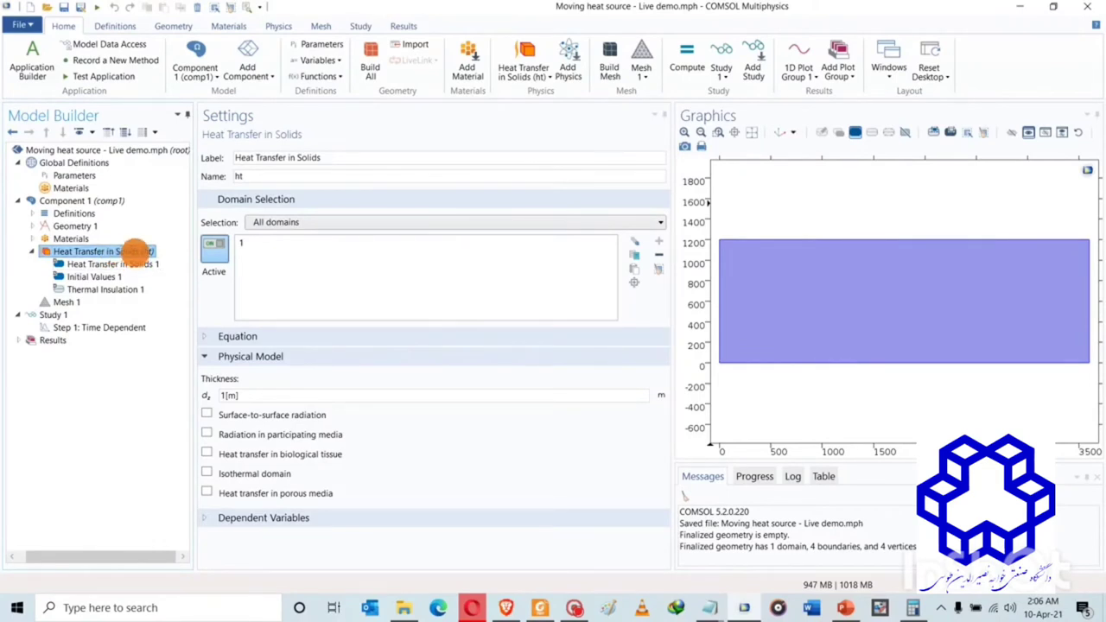
{"action": "left_click", "coordinate": [71, 226]}
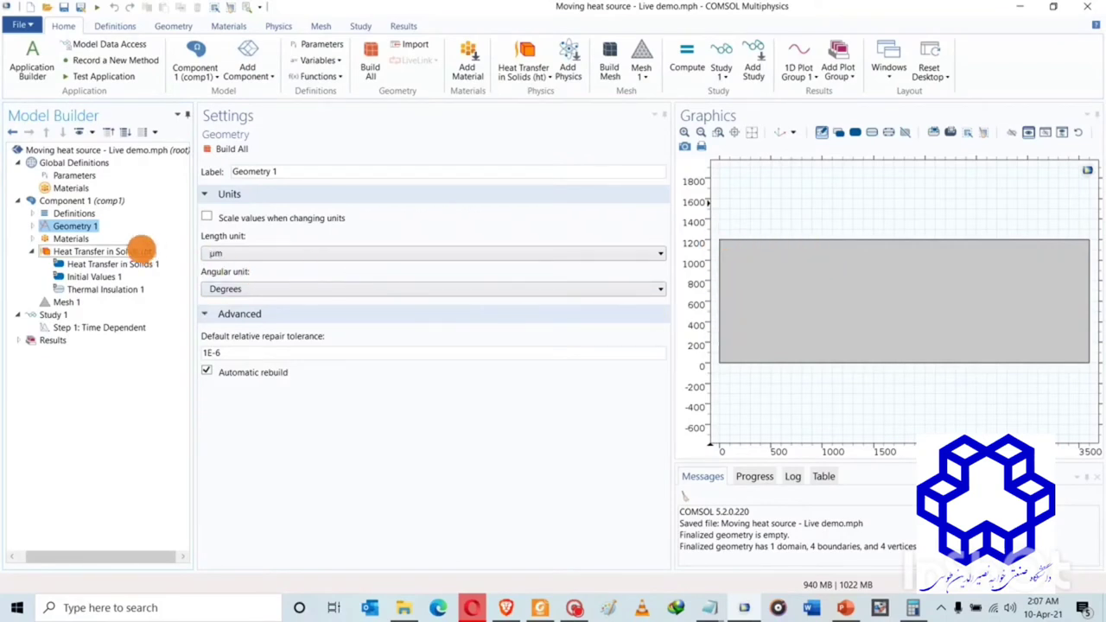
{"action": "left_click", "coordinate": [112, 248]}
{"action": "right_click", "coordinate": [112, 248]}
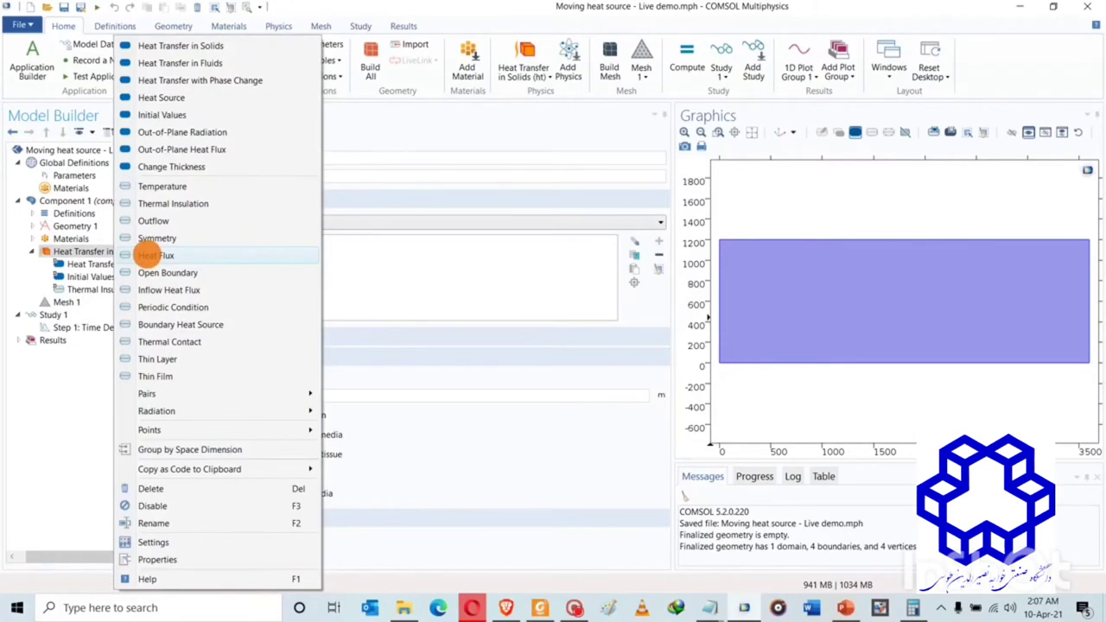
{"action": "left_click", "coordinate": [145, 256]}
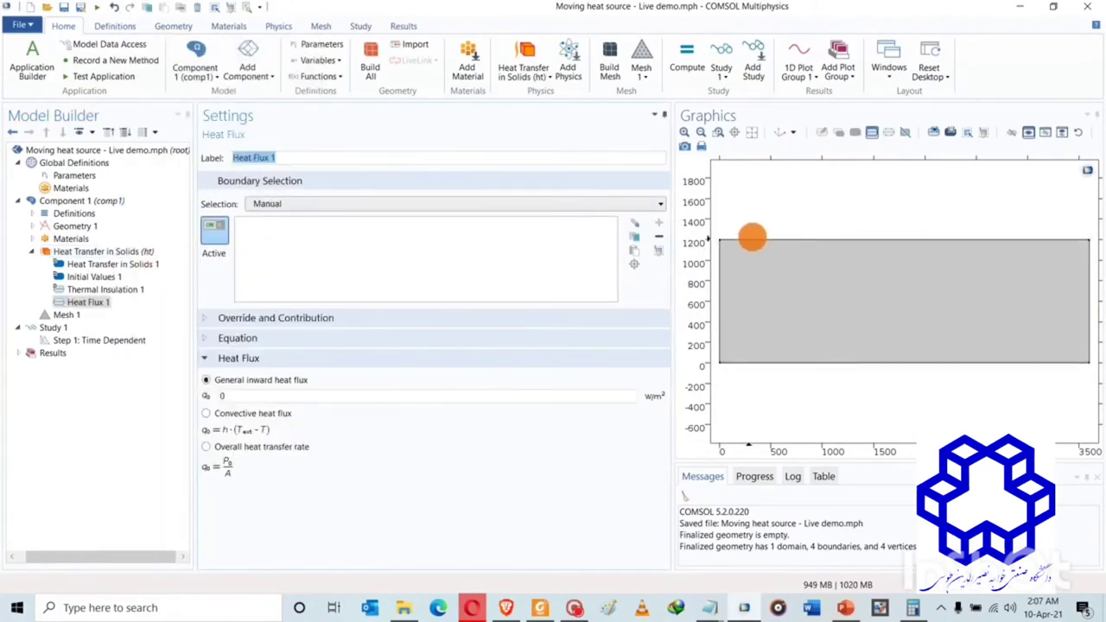
{"action": "left_click", "coordinate": [754, 240]}
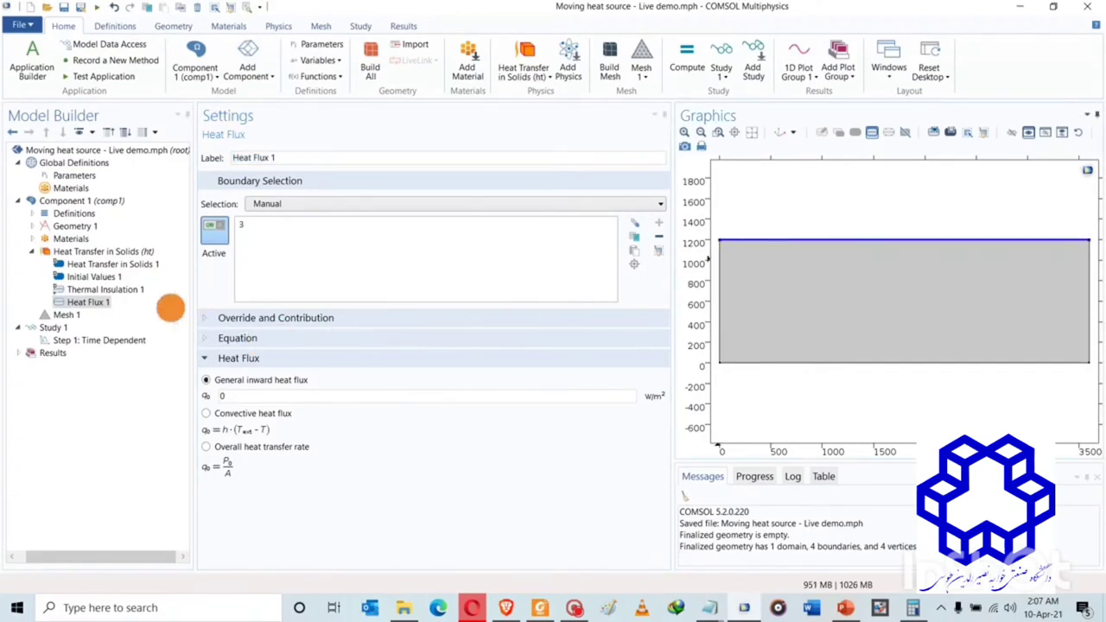
Step: Label the heat flux condition "Laser heat source", copied from Pg's description in Variables 1, and set its general inward heat flux to Pg
{"action": "left_click", "coordinate": [32, 213]}
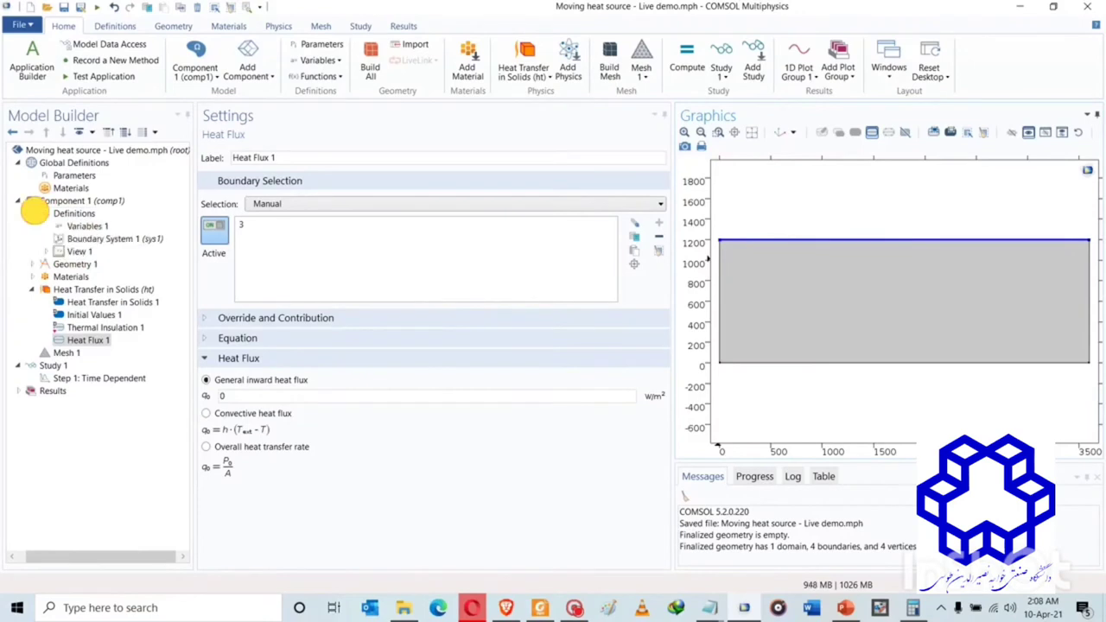
{"action": "left_click", "coordinate": [84, 226]}
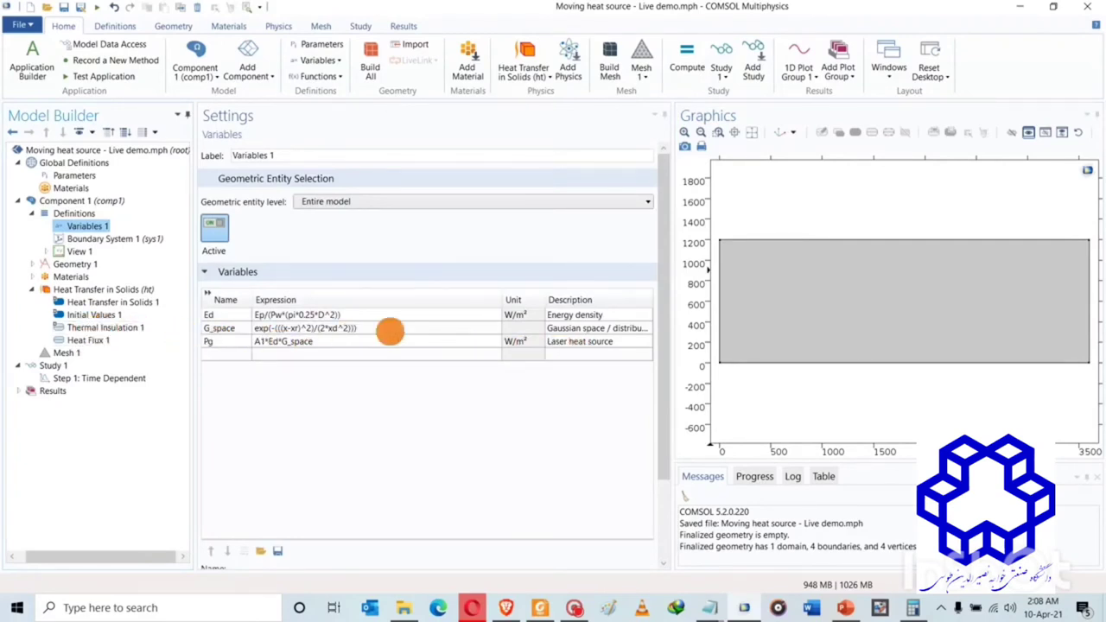
{"action": "double_click", "coordinate": [603, 342]}
{"action": "key", "text": "ctrl+c"}
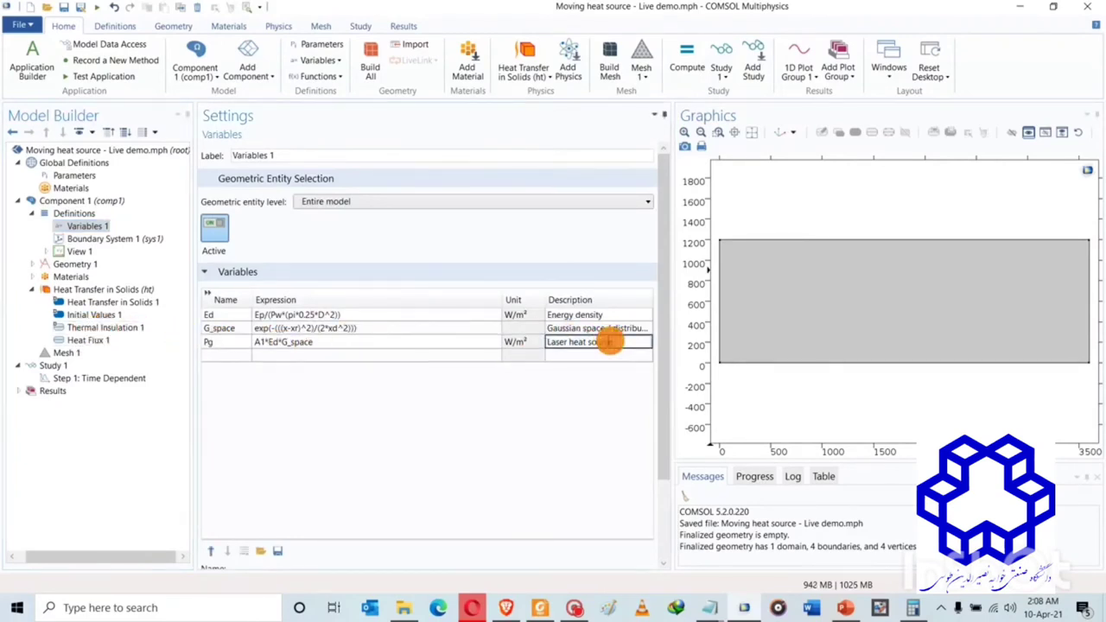
{"action": "left_click", "coordinate": [70, 340]}
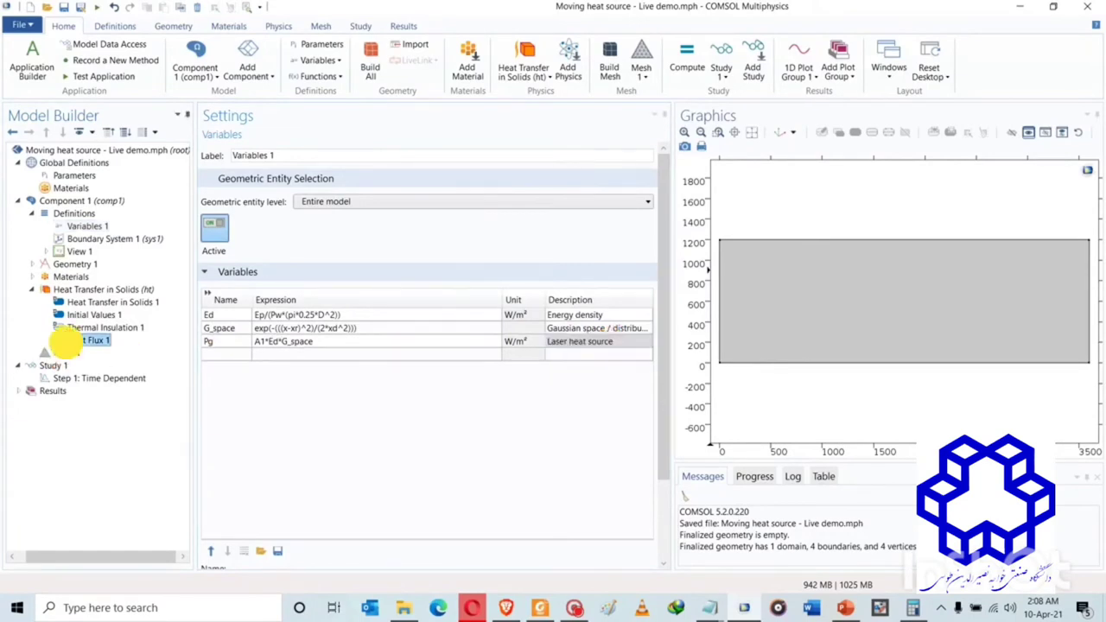
{"action": "triple_click", "coordinate": [259, 158]}
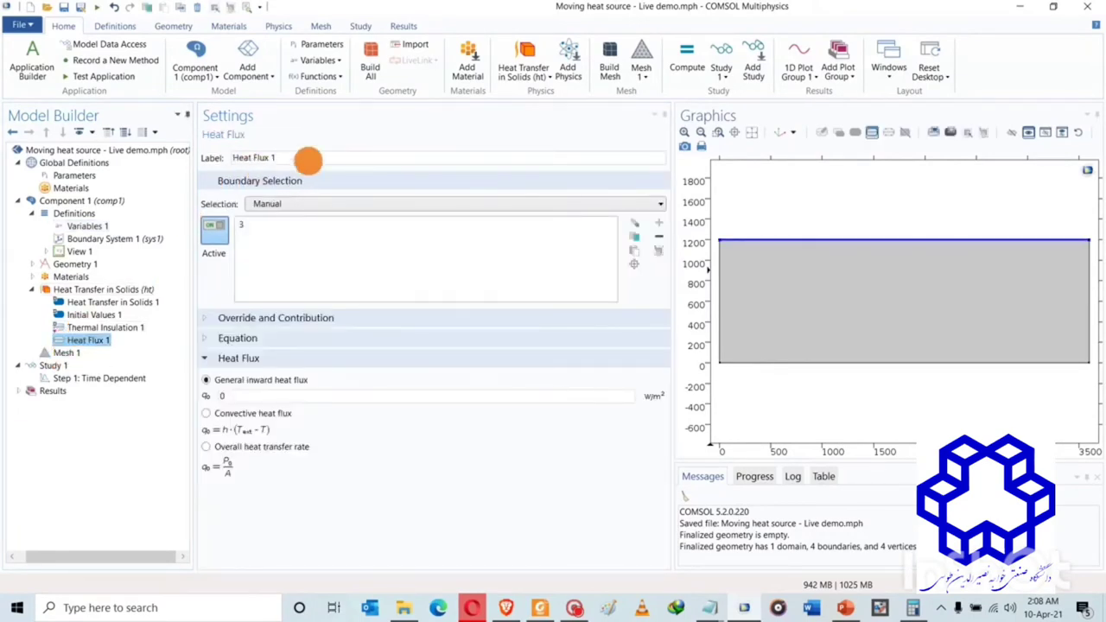
{"action": "key", "text": "ctrl+v"}
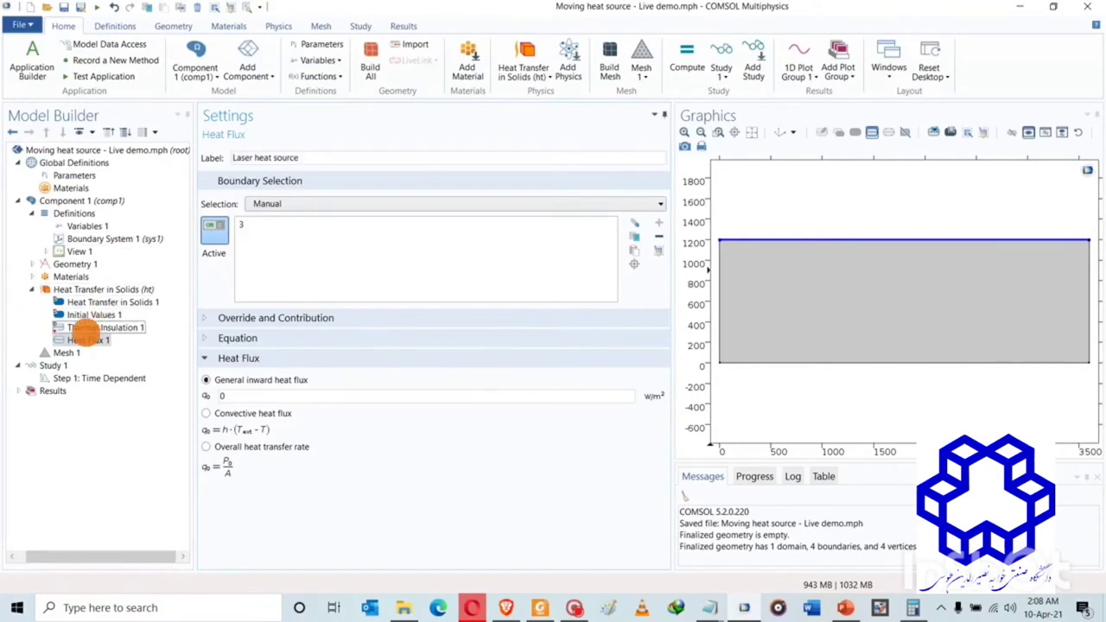
{"action": "left_click", "coordinate": [86, 340]}
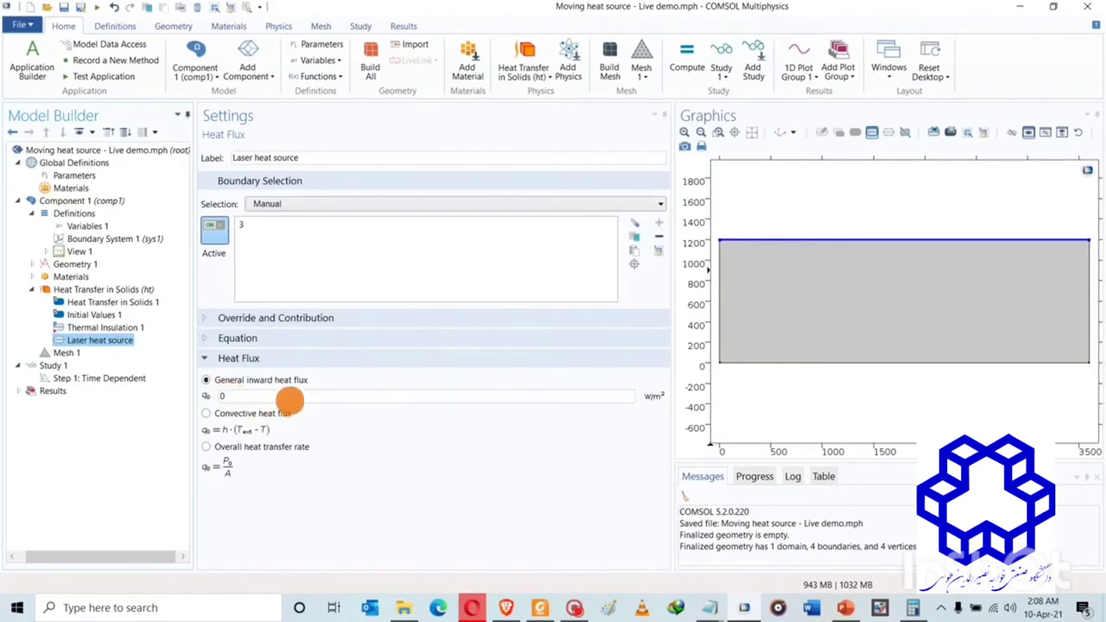
{"action": "double_click", "coordinate": [287, 400]}
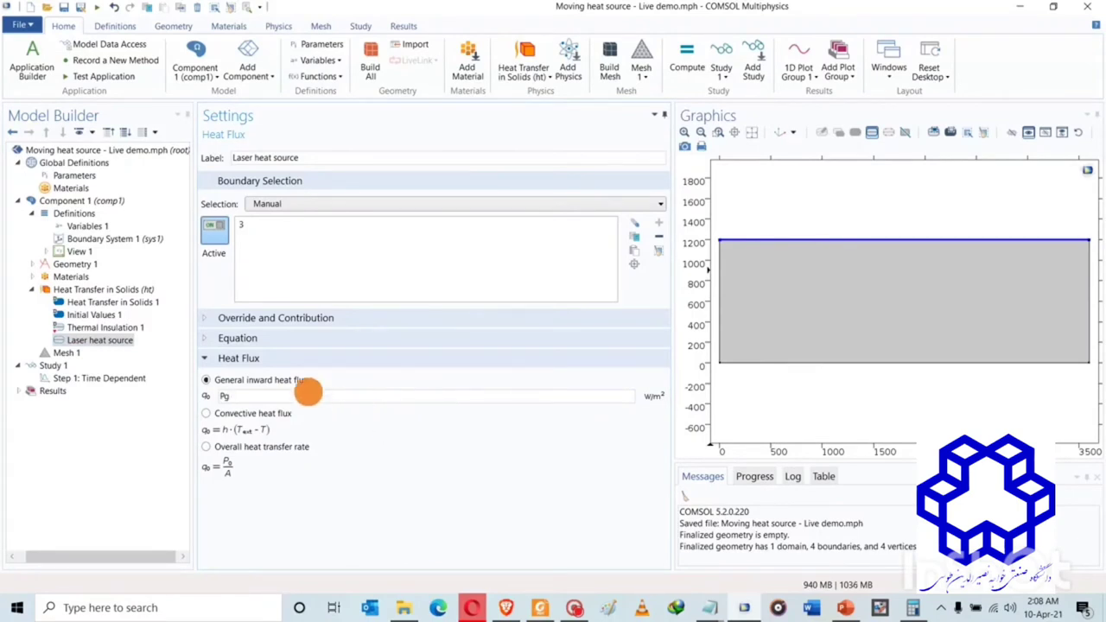
Step: Add a second Heat Flux condition labelled "Cooling" and assign it to the rectangle's upper, left and right edges
{"action": "right_click", "coordinate": [82, 290]}
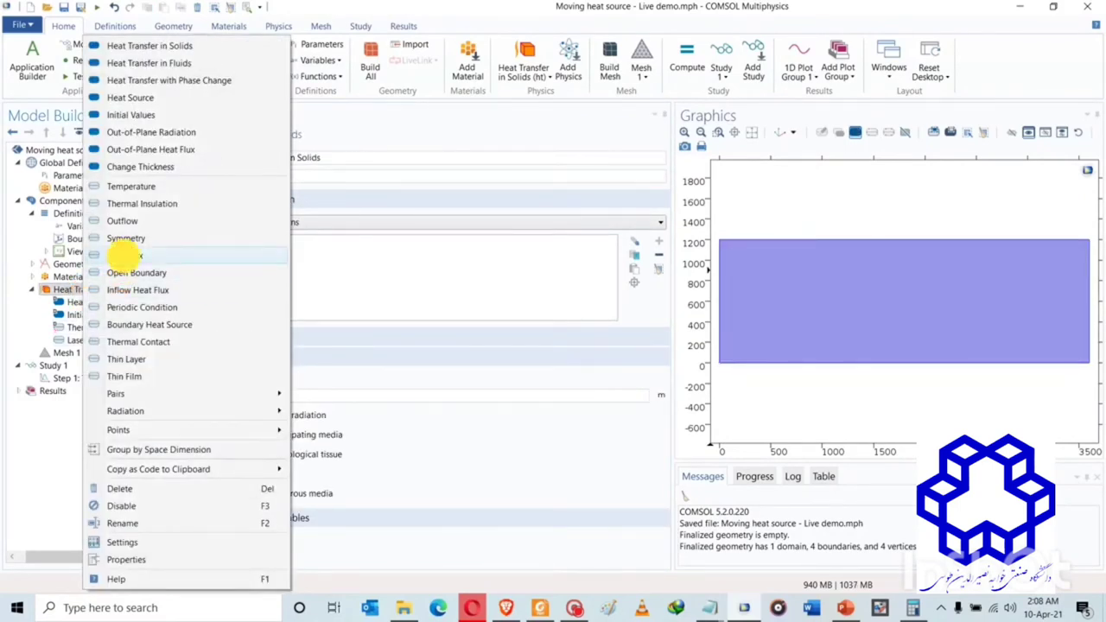
{"action": "left_click", "coordinate": [124, 255]}
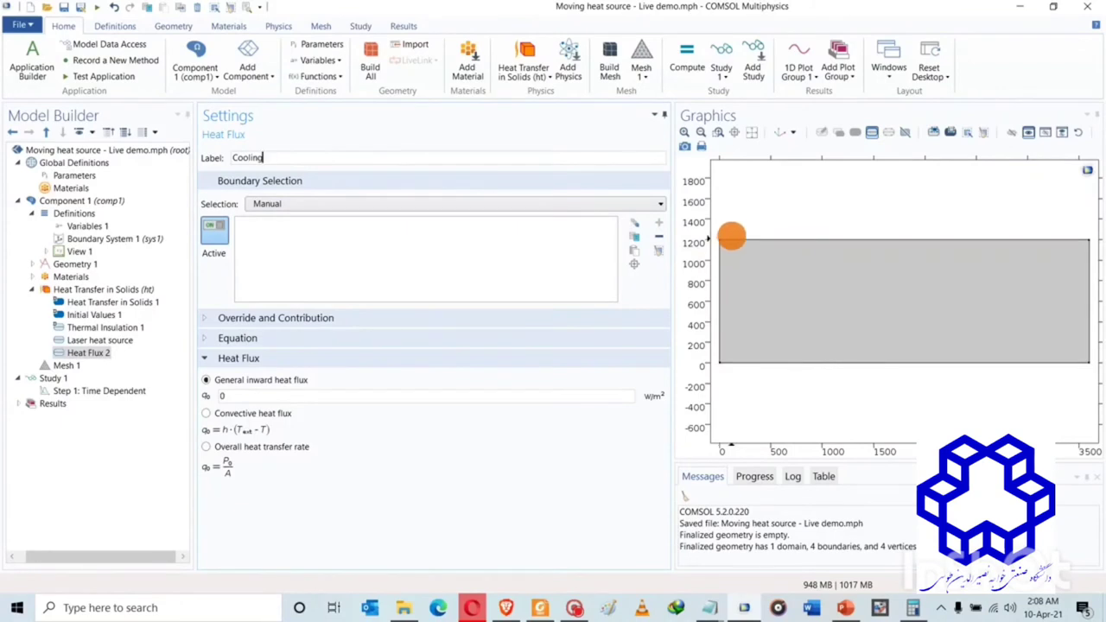
{"action": "left_click", "coordinate": [734, 239]}
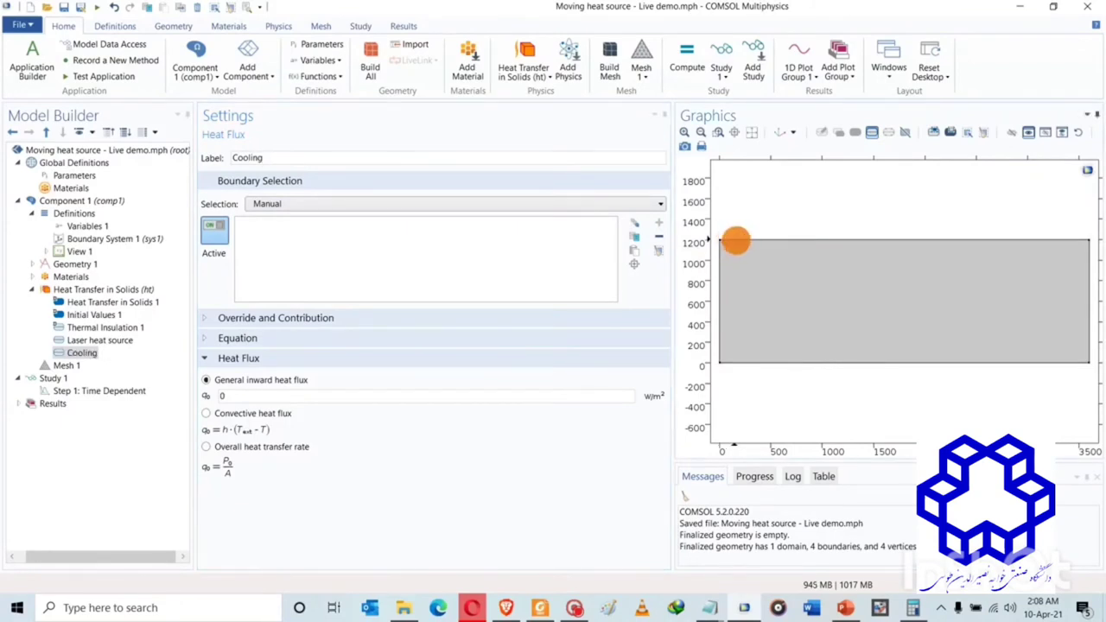
{"action": "left_click", "coordinate": [735, 241]}
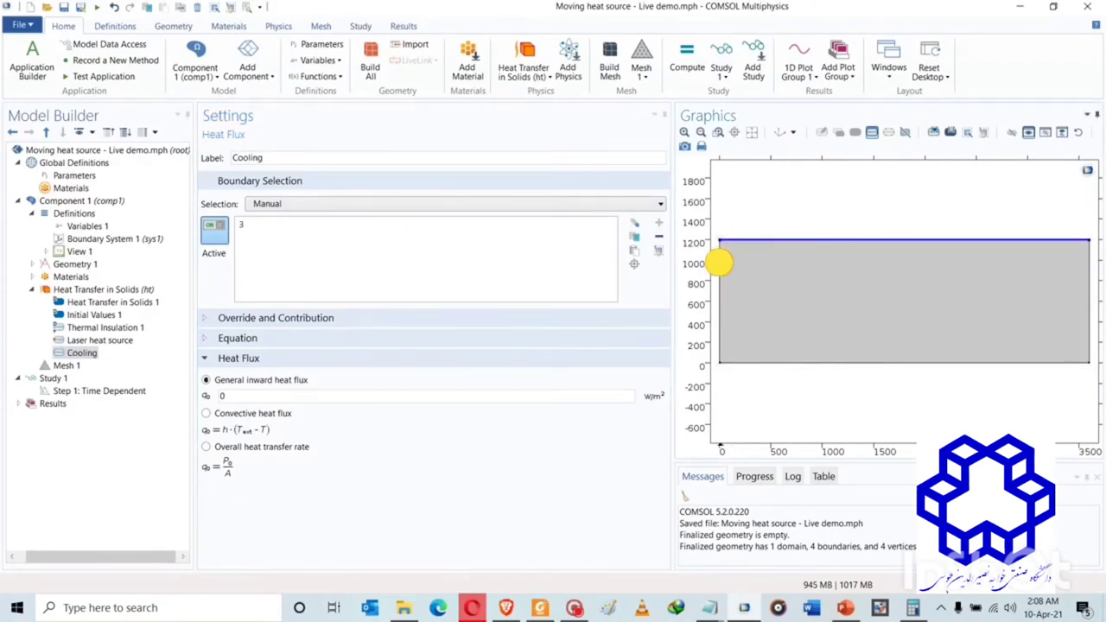
{"action": "left_click", "coordinate": [719, 263]}
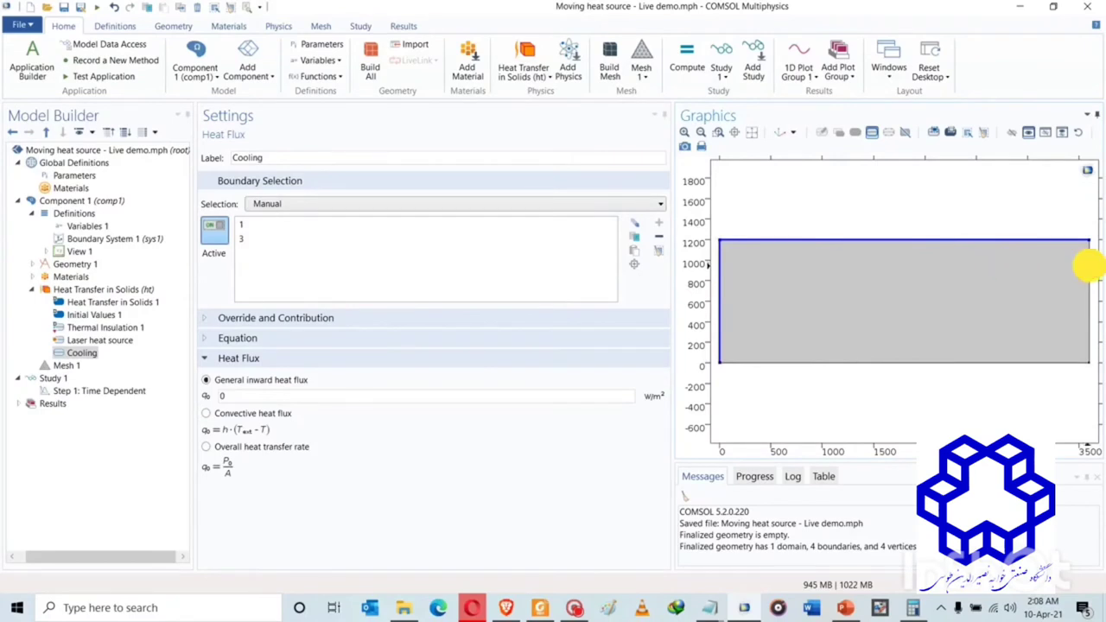
{"action": "left_click", "coordinate": [1089, 268]}
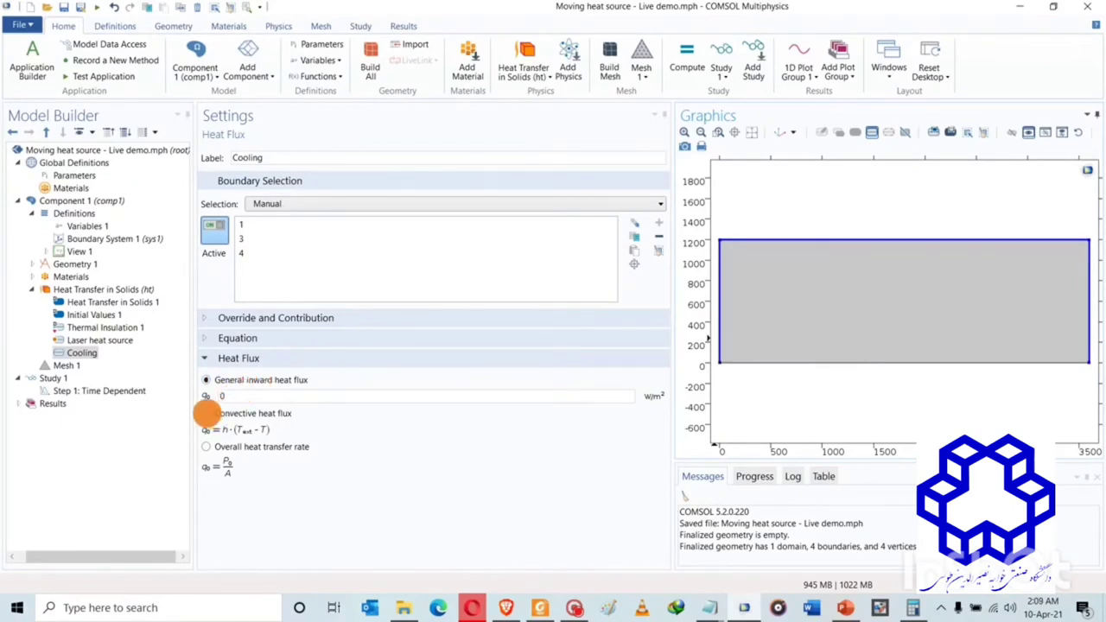
Step: Make Cooling a convective heat flux with heat transfer coefficient h1, and check it against the parameter list and the condition's equation
{"action": "left_click", "coordinate": [206, 413]}
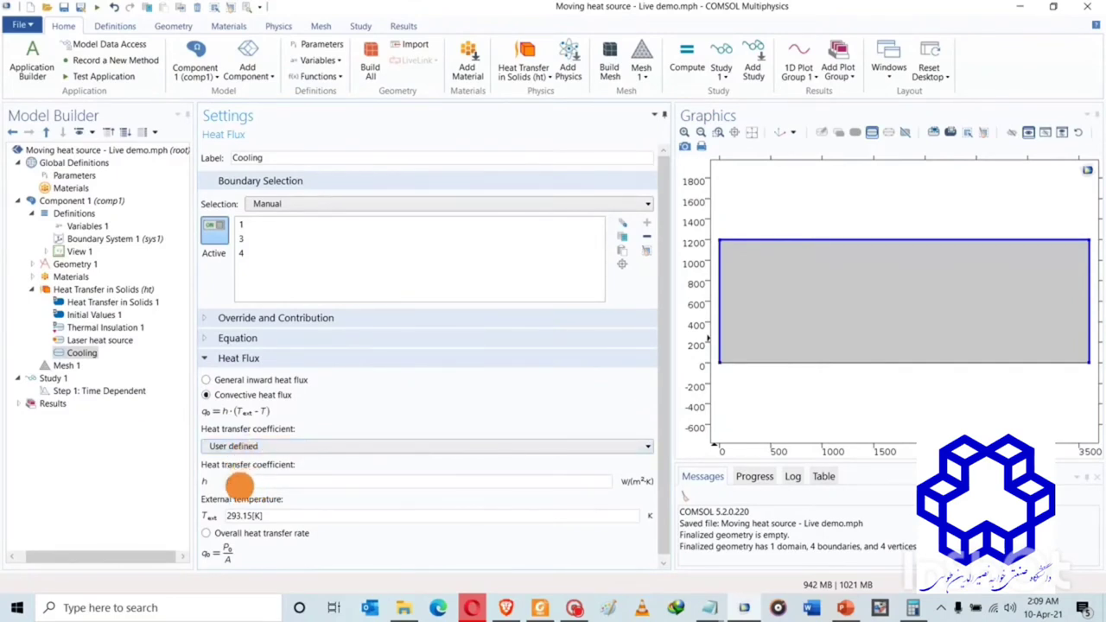
{"action": "double_click", "coordinate": [228, 480]}
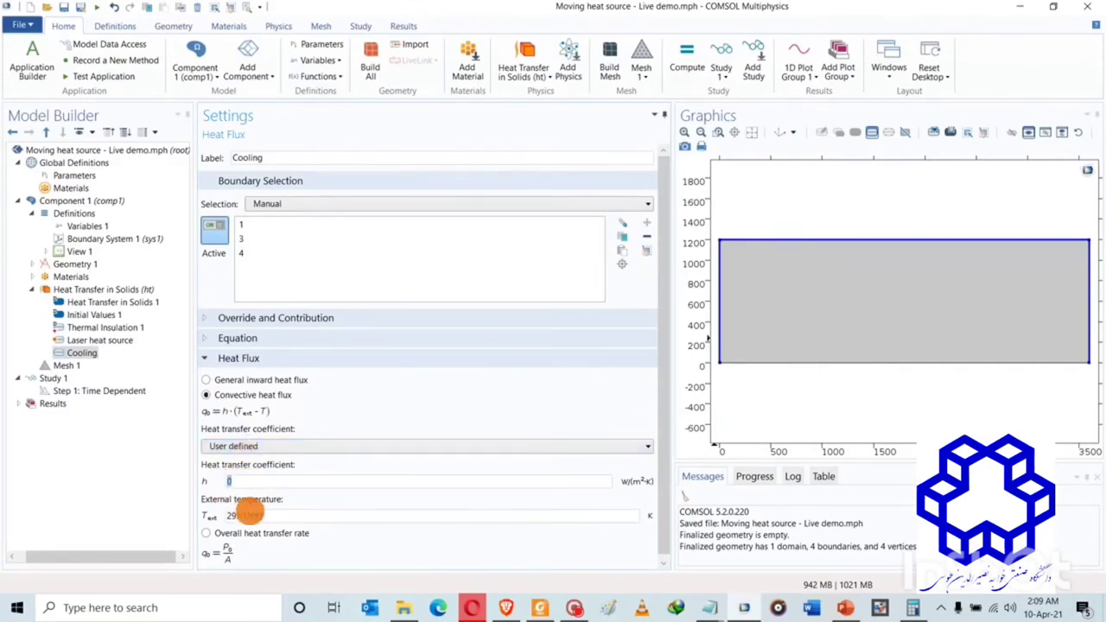
{"action": "type", "text": "h1"}
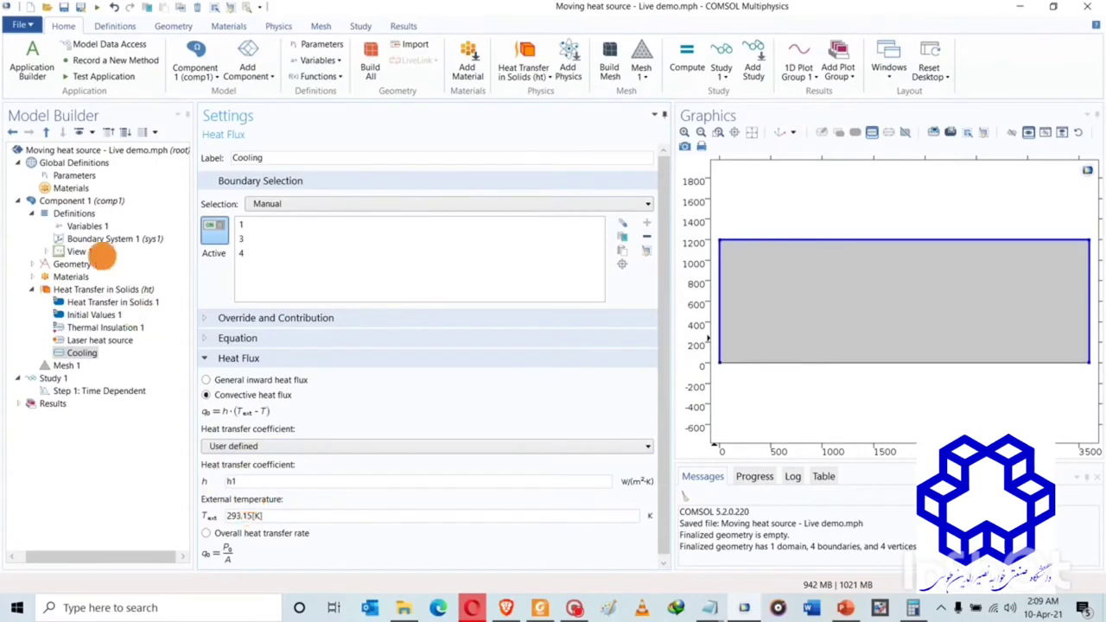
{"action": "left_click", "coordinate": [74, 175]}
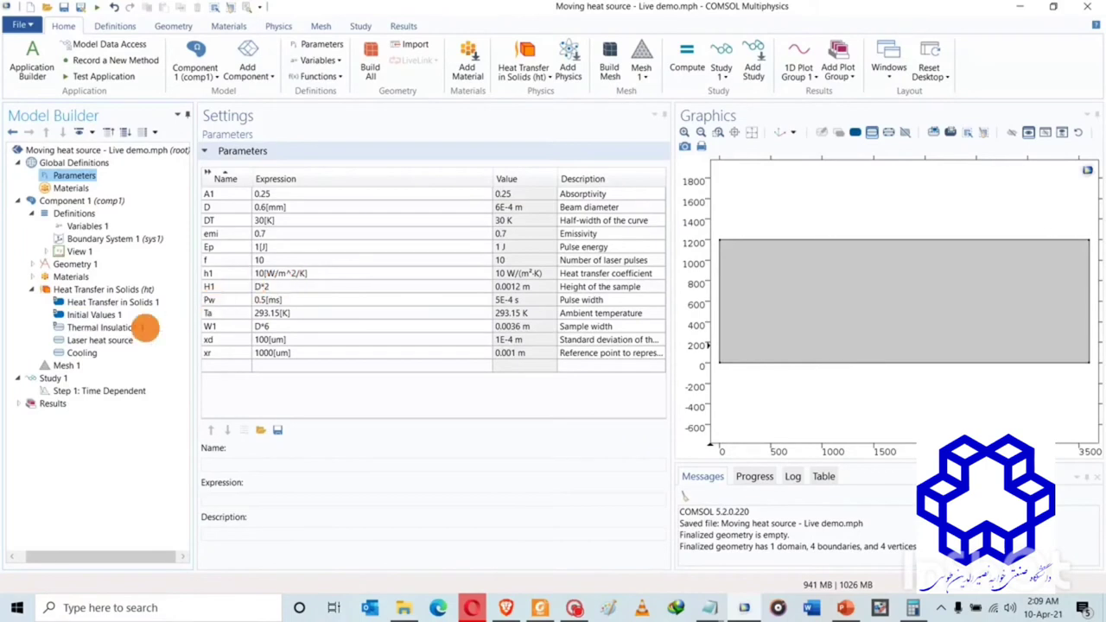
{"action": "left_click", "coordinate": [84, 353]}
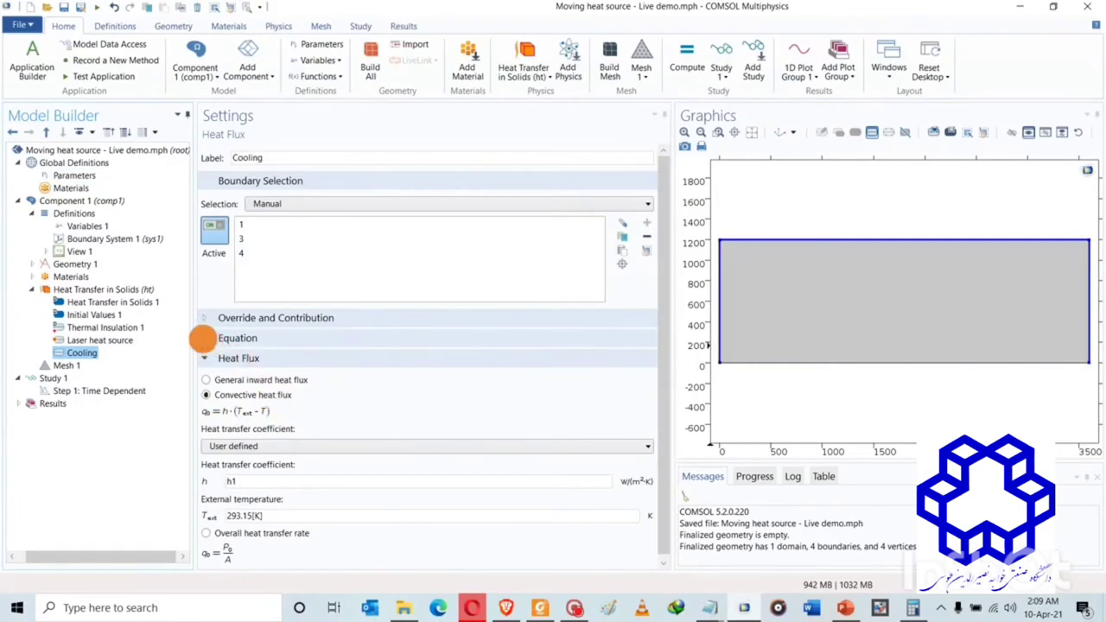
{"action": "left_click", "coordinate": [204, 337]}
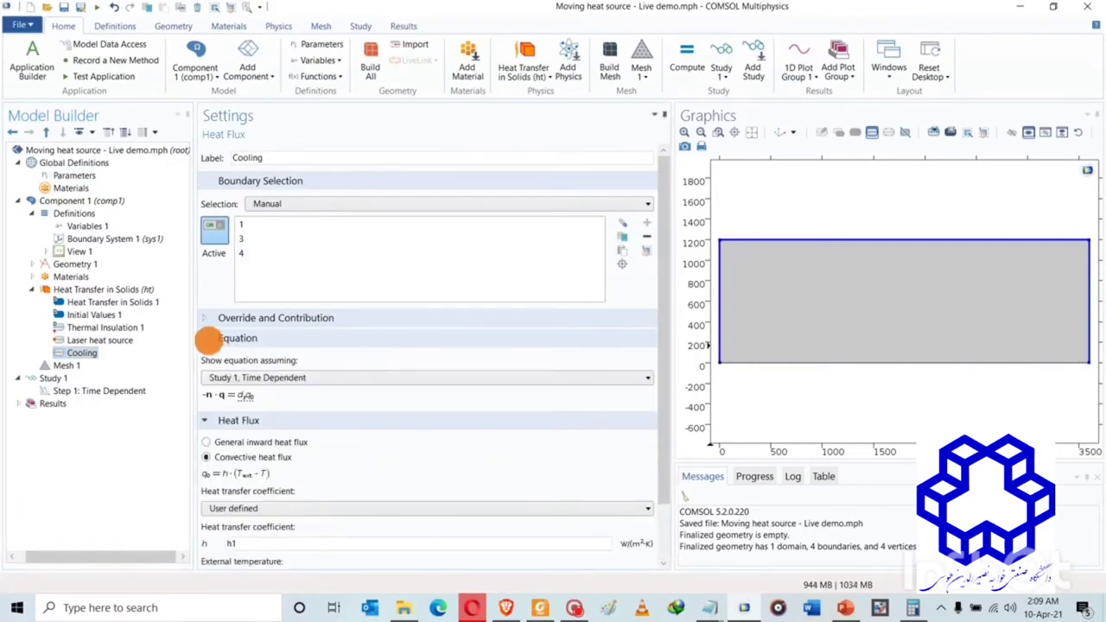
{"action": "left_click", "coordinate": [210, 338]}
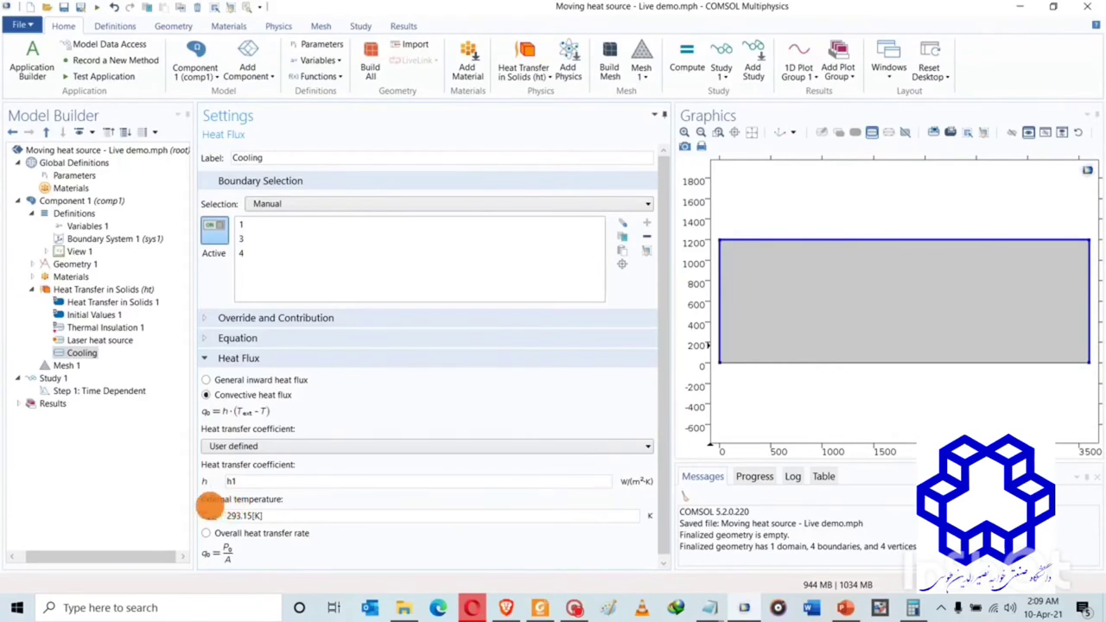
Step: Set the Cooling condition's external temperature to Ta and check it against the parameter list
{"action": "left_click_drag", "start_coordinate": [270, 517], "coordinate": [184, 503]}
{"action": "type", "text": "Ta"}
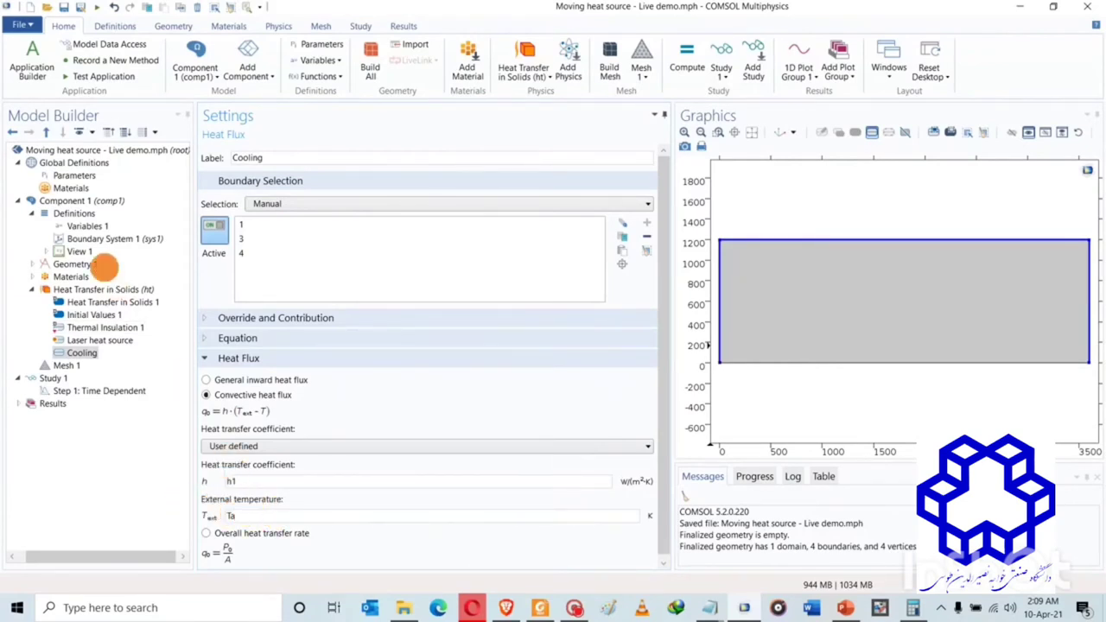
{"action": "left_click", "coordinate": [74, 175]}
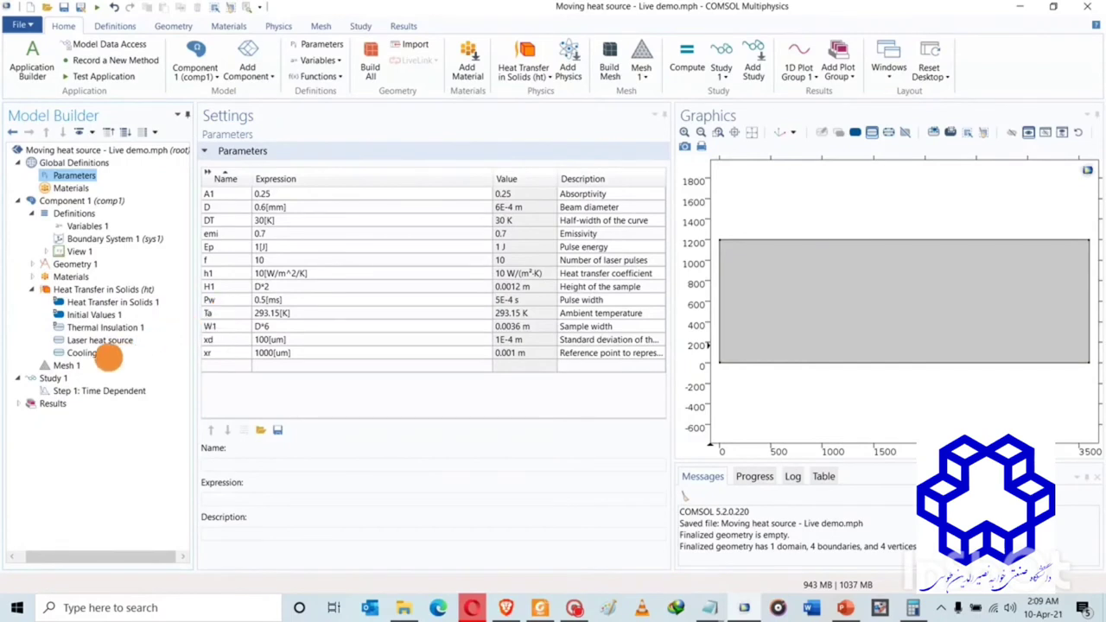
{"action": "left_click", "coordinate": [80, 352]}
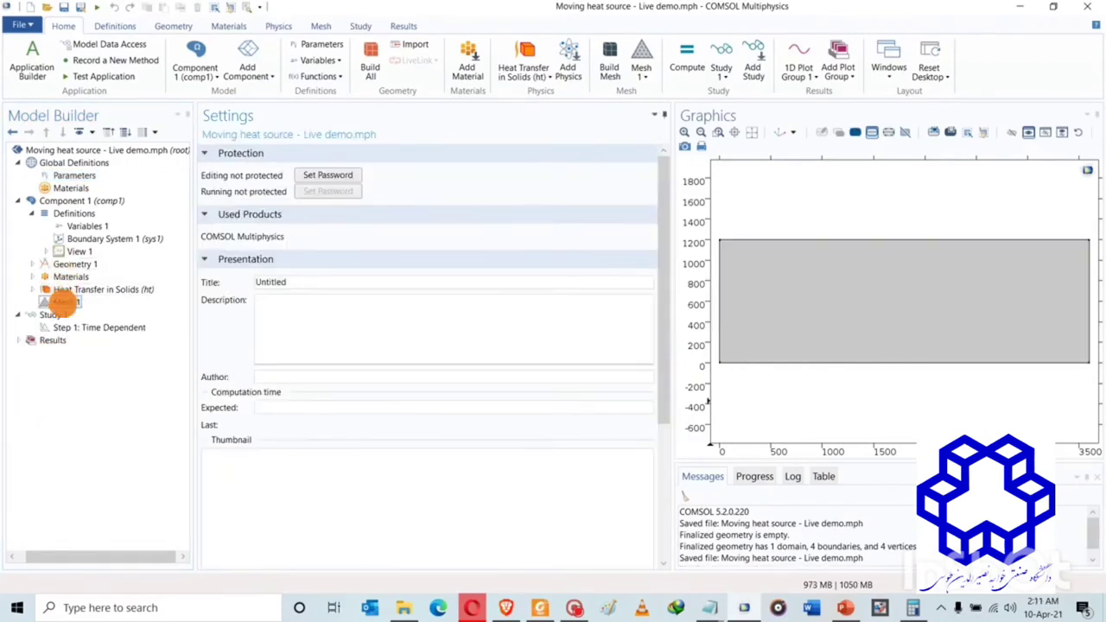
Step: Build the physics-controlled mesh at its Normal size, and rebuild it with the Extremely fine element size
{"action": "left_click", "coordinate": [63, 301]}
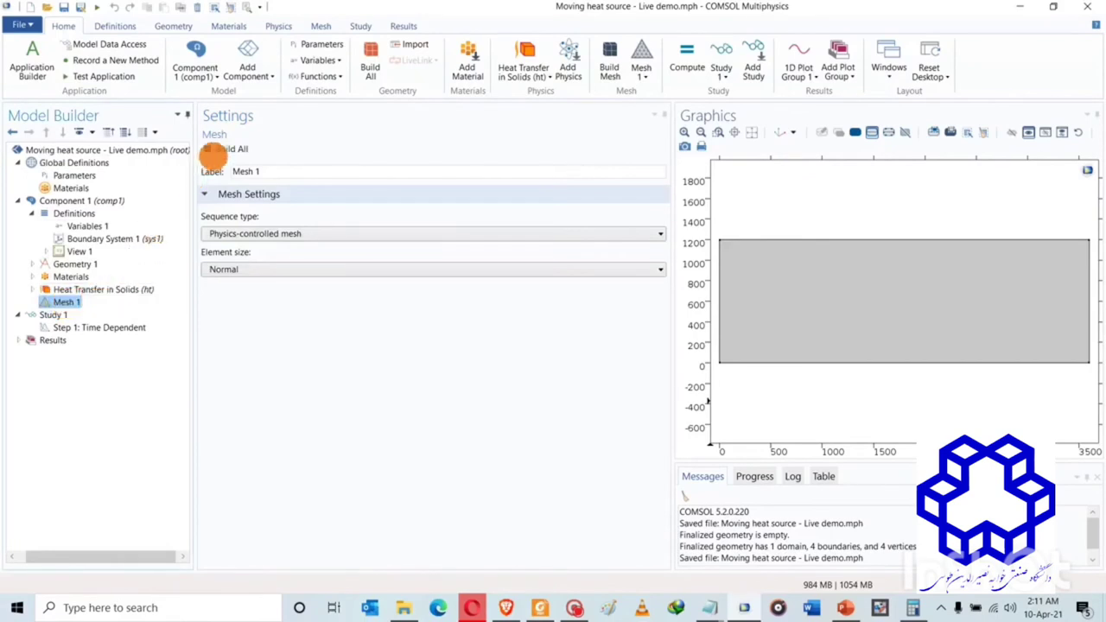
{"action": "left_click", "coordinate": [218, 150]}
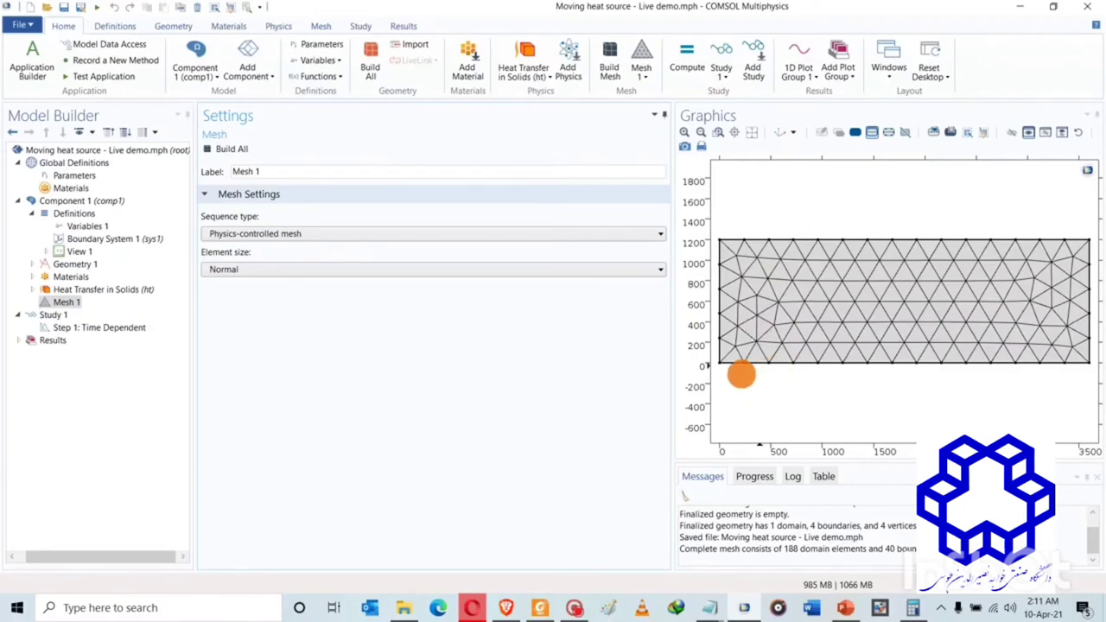
{"action": "left_click", "coordinate": [464, 269]}
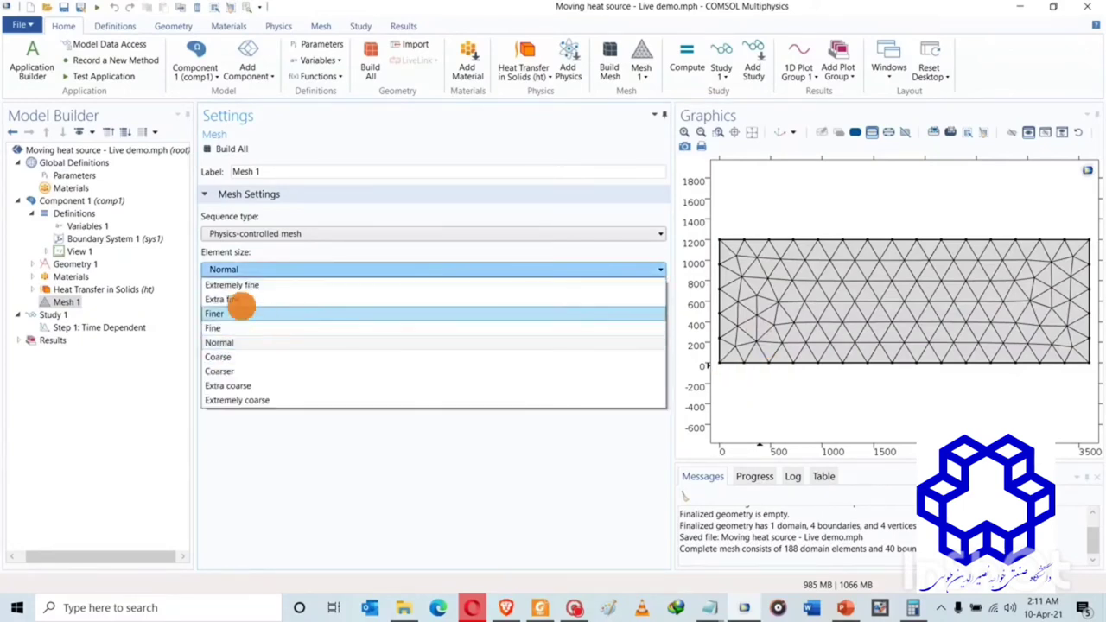
{"action": "left_click", "coordinate": [232, 286]}
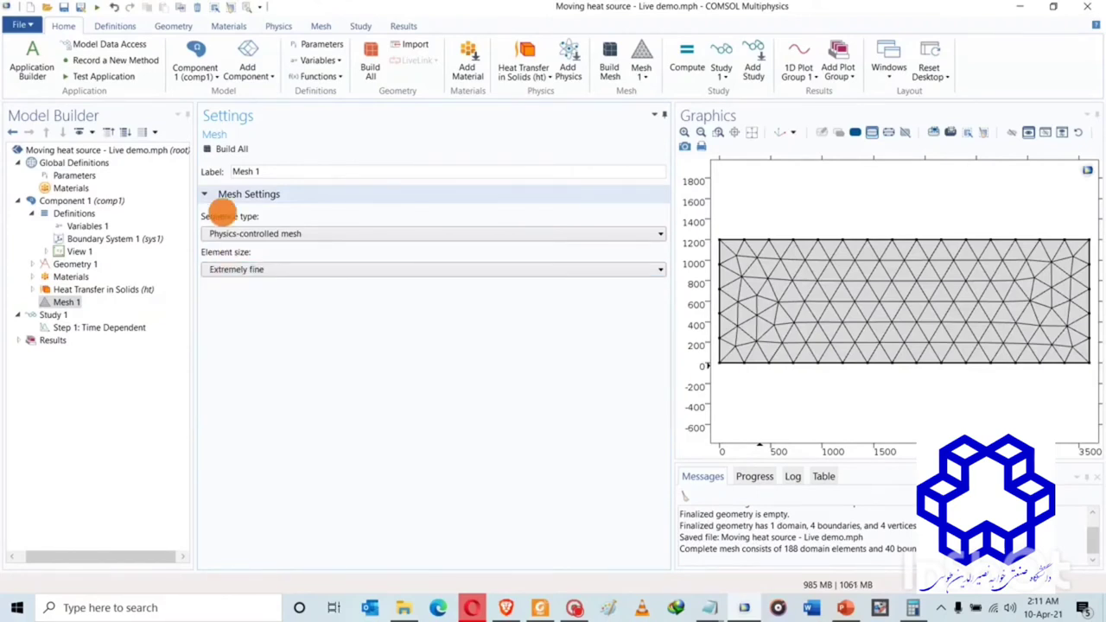
{"action": "left_click", "coordinate": [231, 148]}
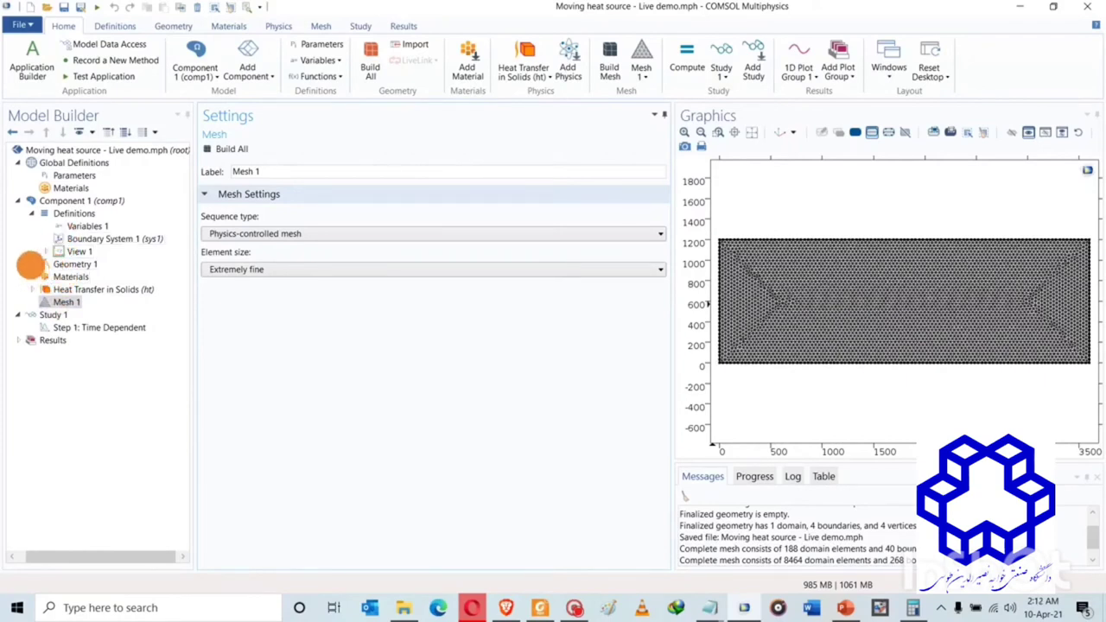
Step: Try to split Rectangle 1 by building it with a layer of thickness D*2
{"action": "left_click", "coordinate": [32, 264]}
{"action": "left_click", "coordinate": [76, 277]}
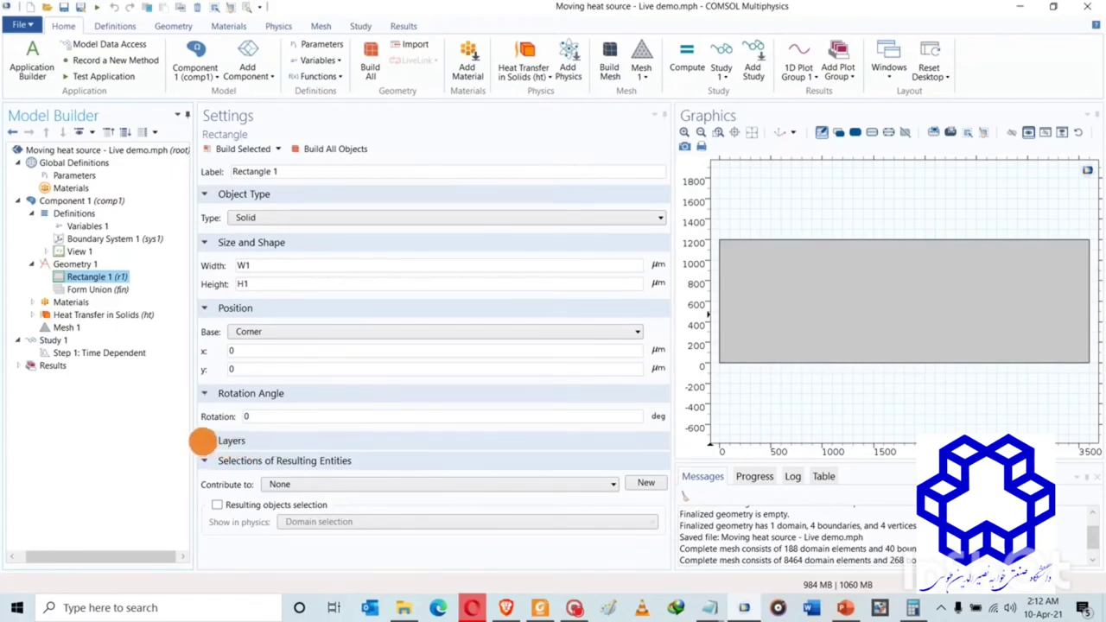
{"action": "left_click", "coordinate": [204, 441]}
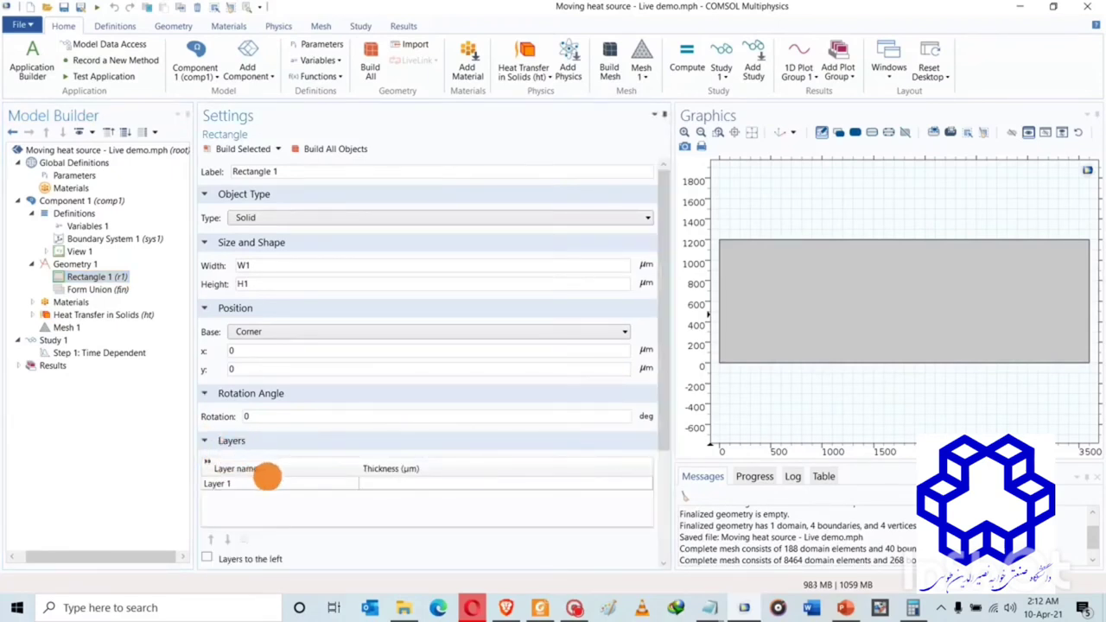
{"action": "left_click", "coordinate": [375, 484]}
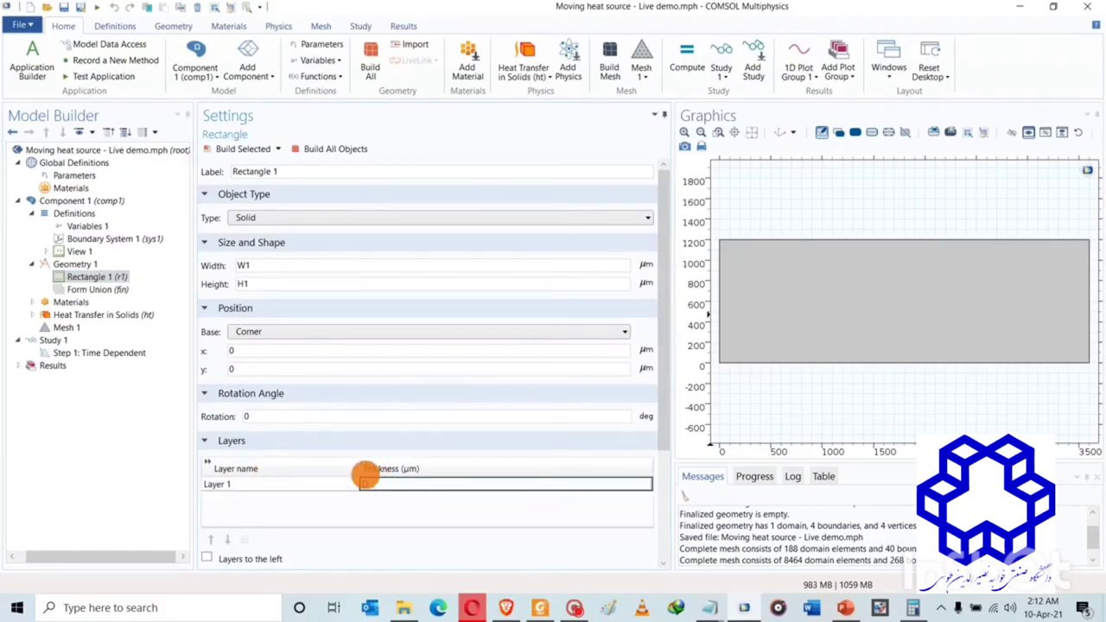
{"action": "type", "text": "D*2"}
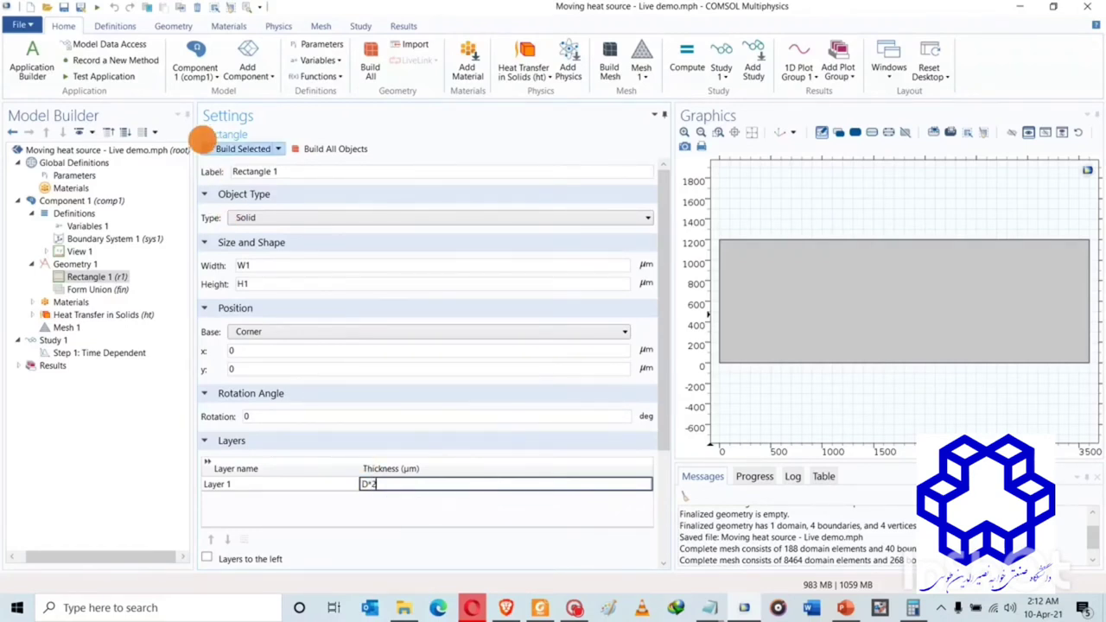
{"action": "left_click", "coordinate": [225, 149]}
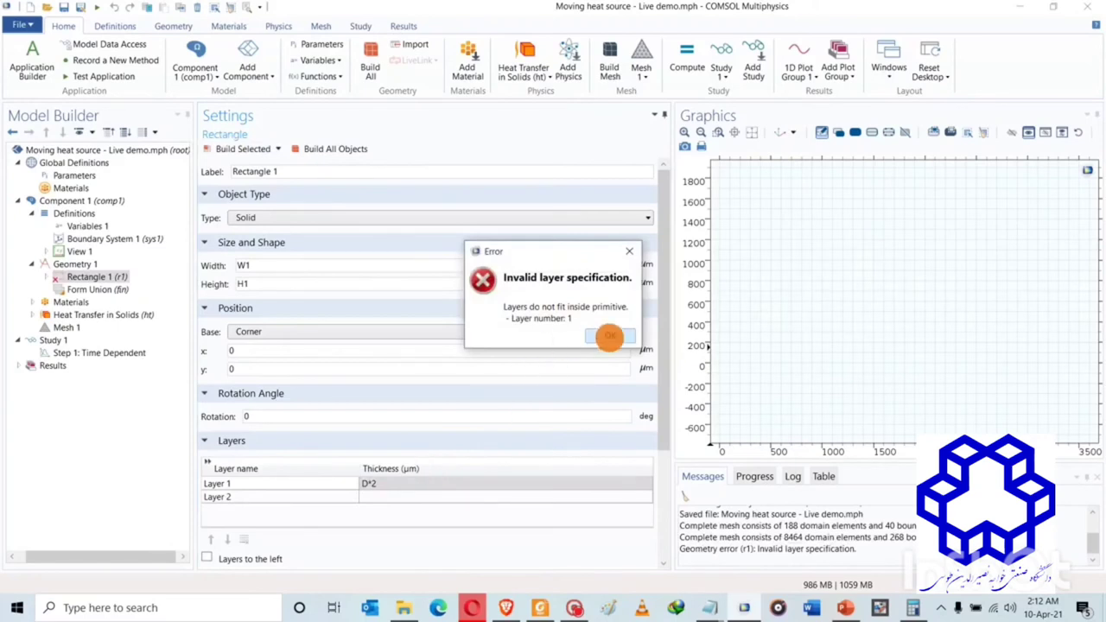
{"action": "left_click", "coordinate": [610, 337]}
Step: Set the thickness of Layer 1 in Rectangle 1 to D and rebuild the rectangle
{"action": "left_click", "coordinate": [407, 490]}
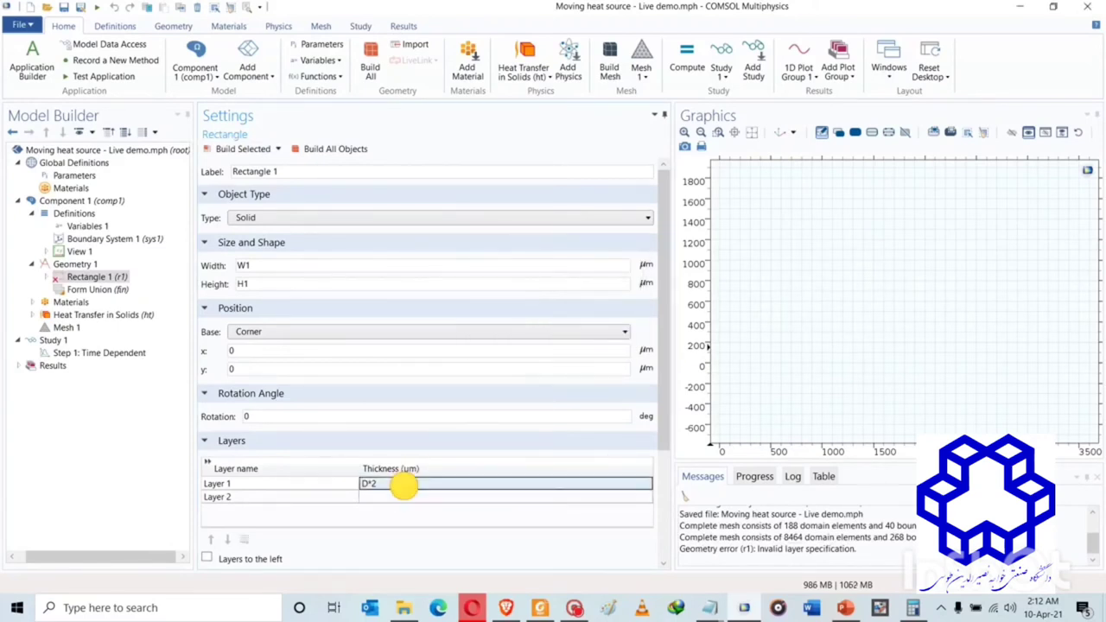
{"action": "left_click", "coordinate": [403, 486]}
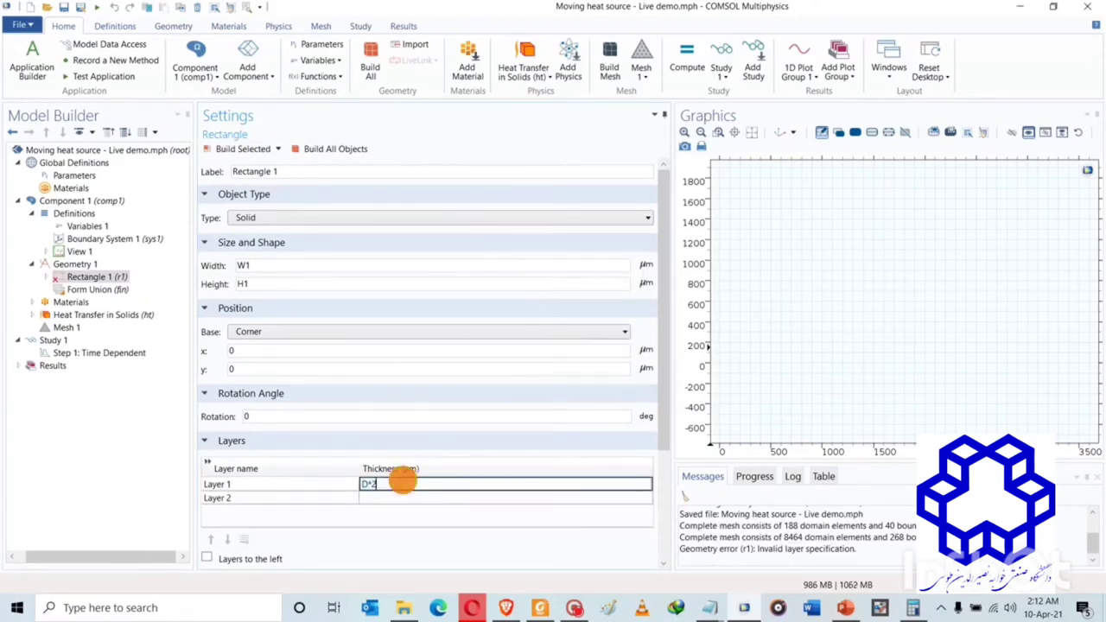
{"action": "type", "text": "D"}
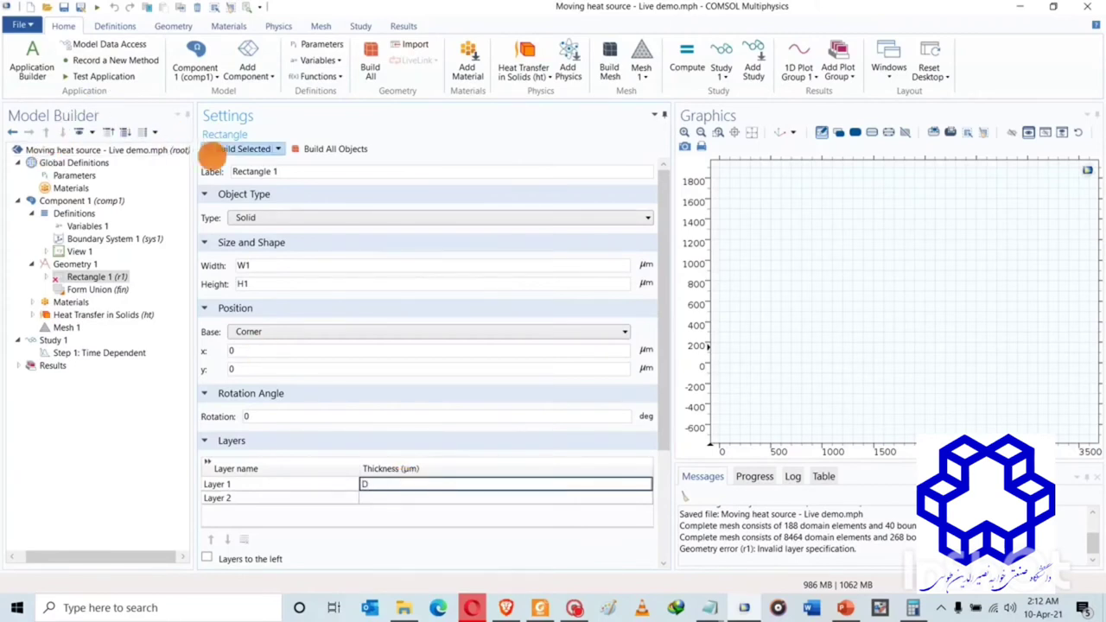
{"action": "left_click", "coordinate": [216, 149]}
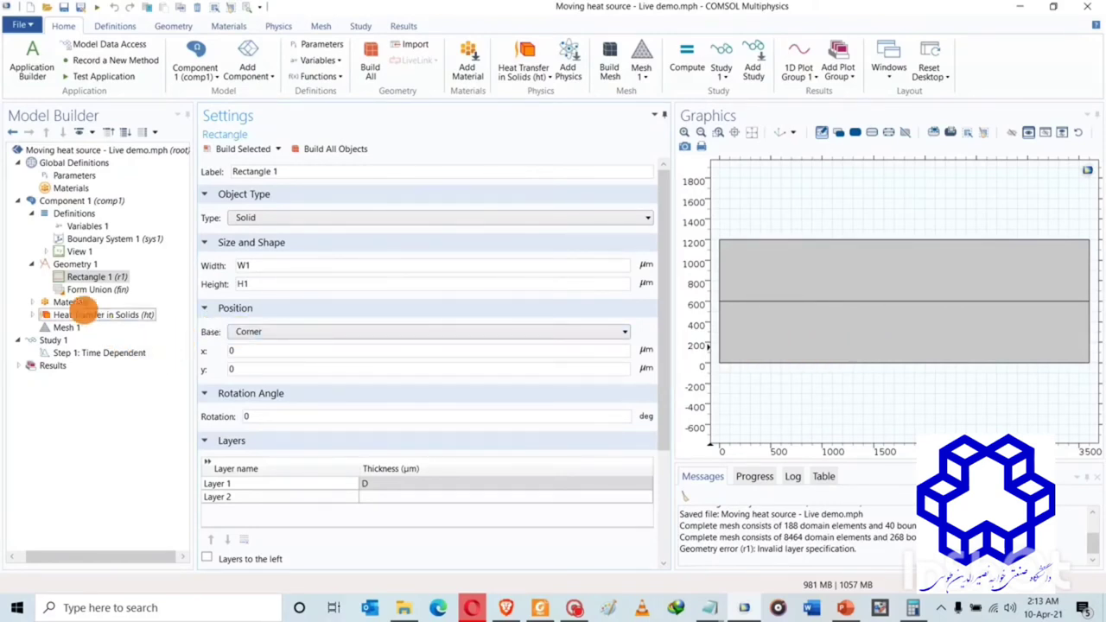
{"action": "left_click", "coordinate": [32, 264]}
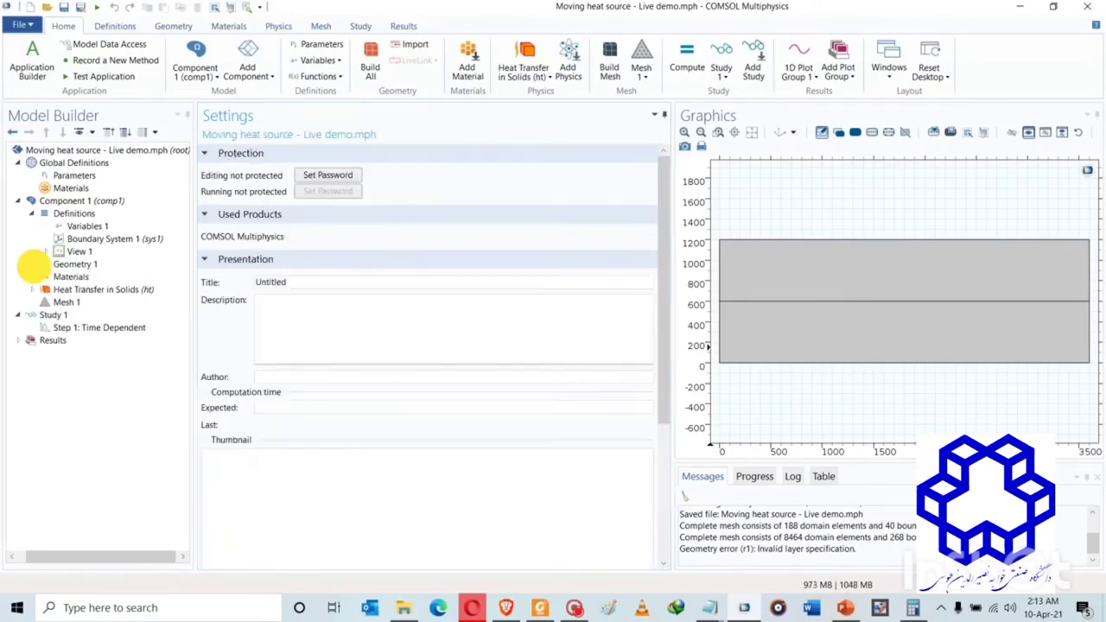
Step: Add a Free Triangular operation to Mesh 1 and give it its own Size attribute
{"action": "left_click", "coordinate": [67, 302]}
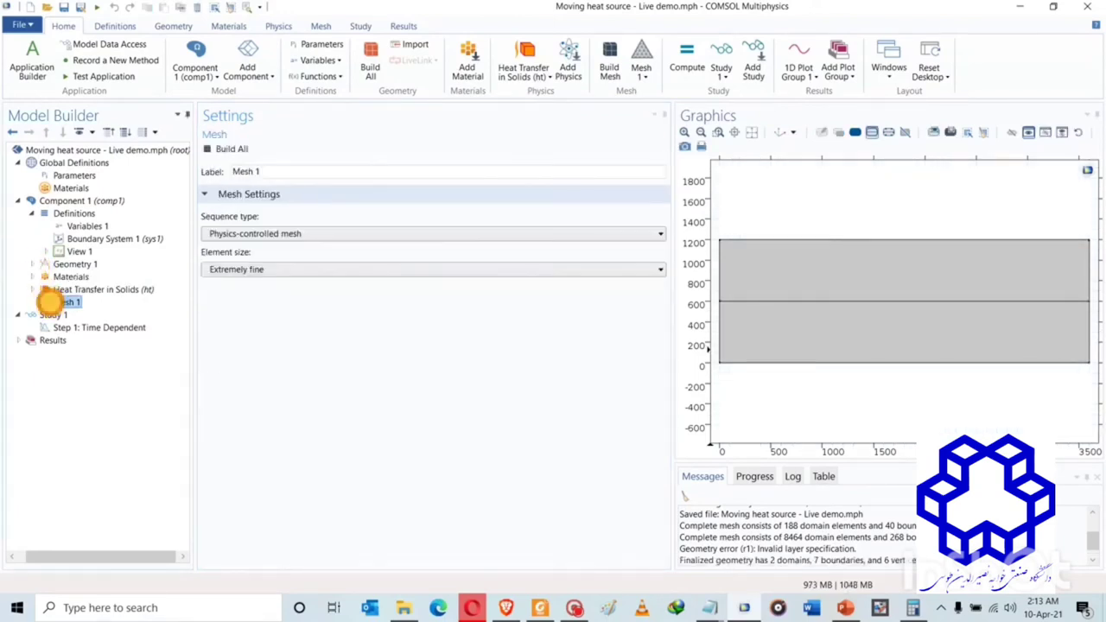
{"action": "right_click", "coordinate": [52, 300]}
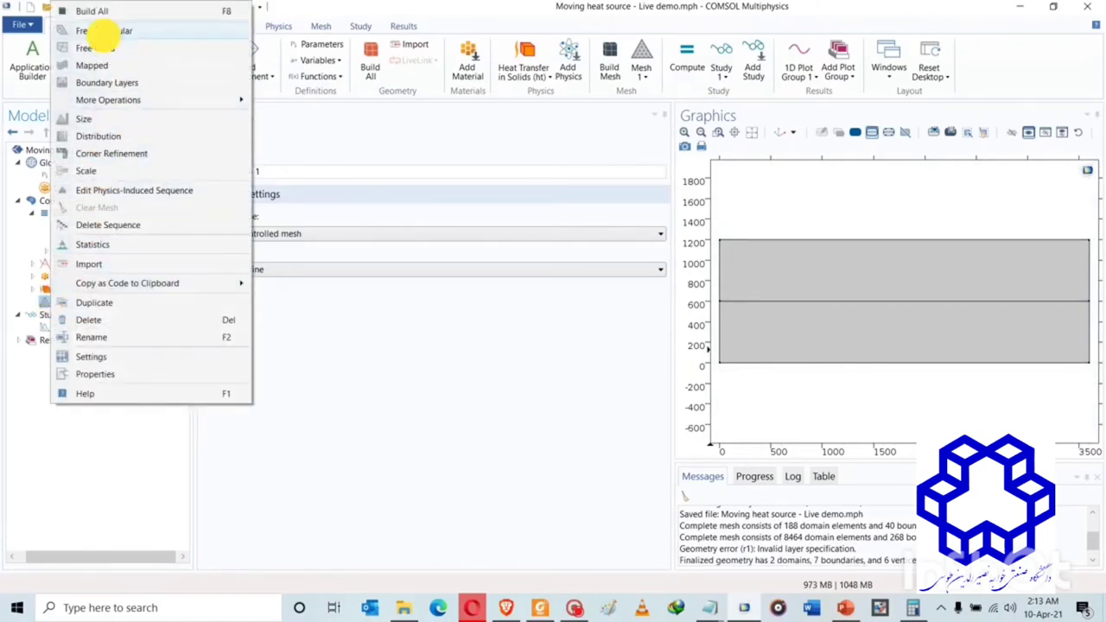
{"action": "left_click", "coordinate": [104, 31]}
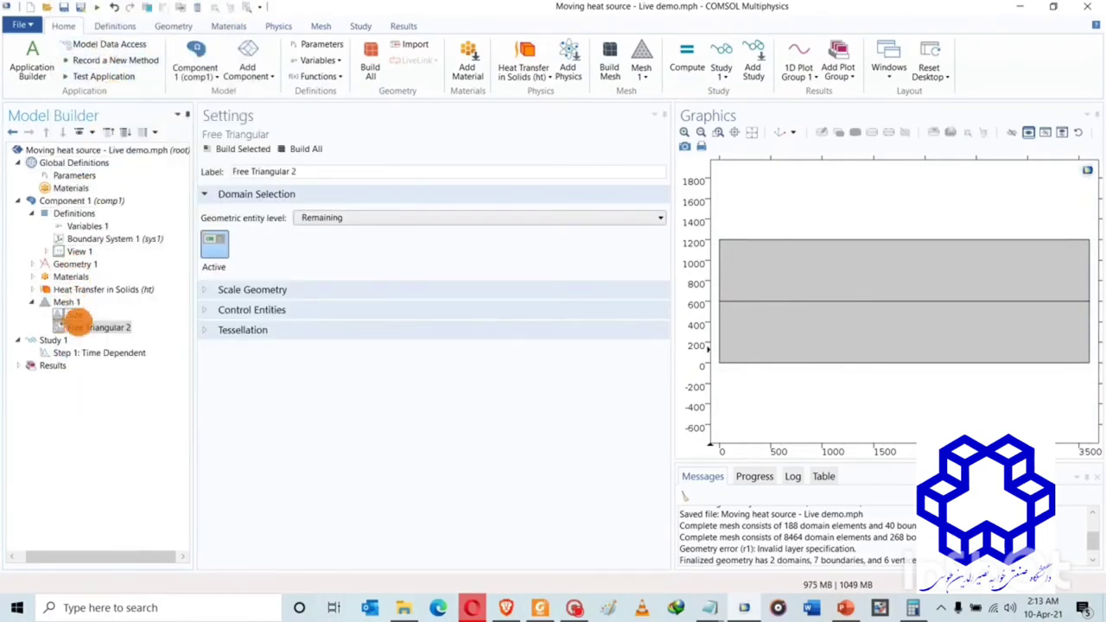
{"action": "right_click", "coordinate": [80, 327]}
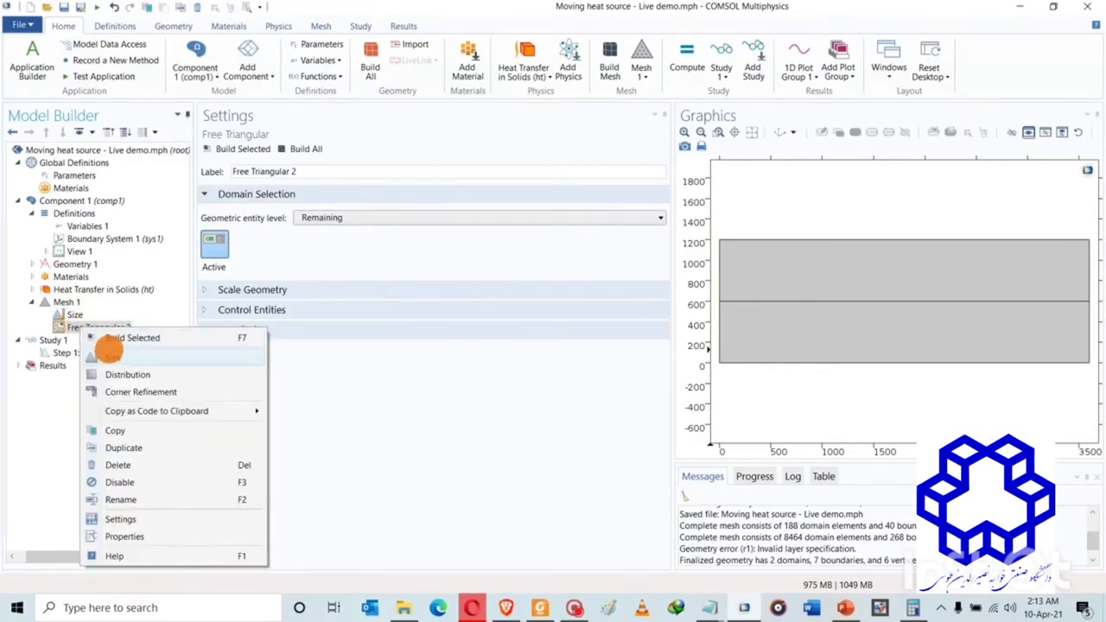
{"action": "left_click", "coordinate": [114, 357]}
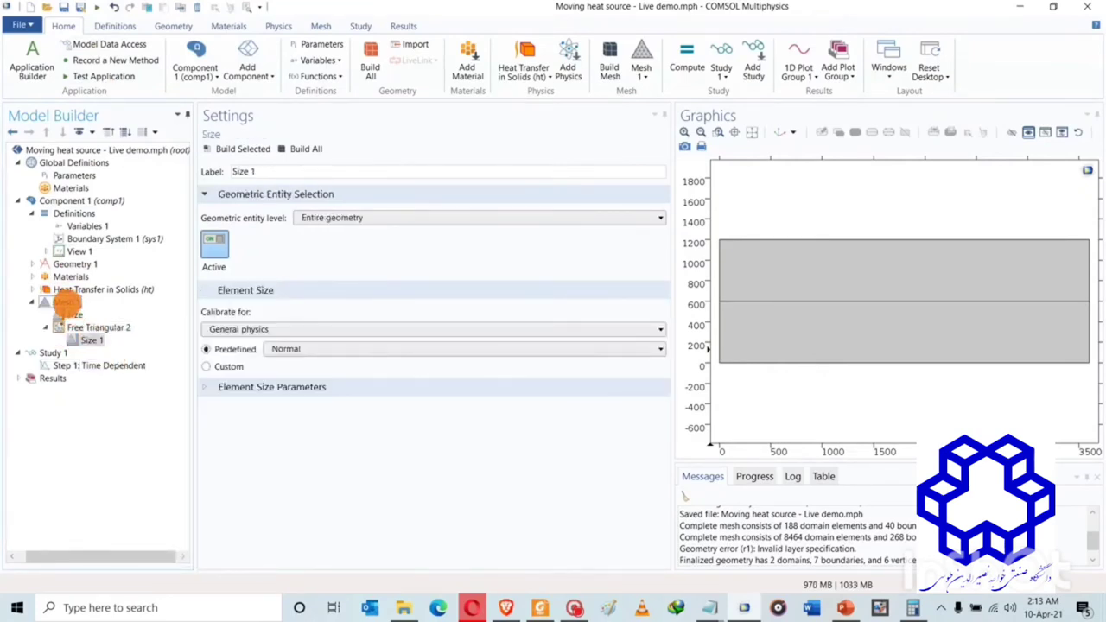
Step: Restrict the Free Triangular operation to the upper domain of the rectangle and switch its Size 1 attribute to custom element size
{"action": "left_click", "coordinate": [80, 327]}
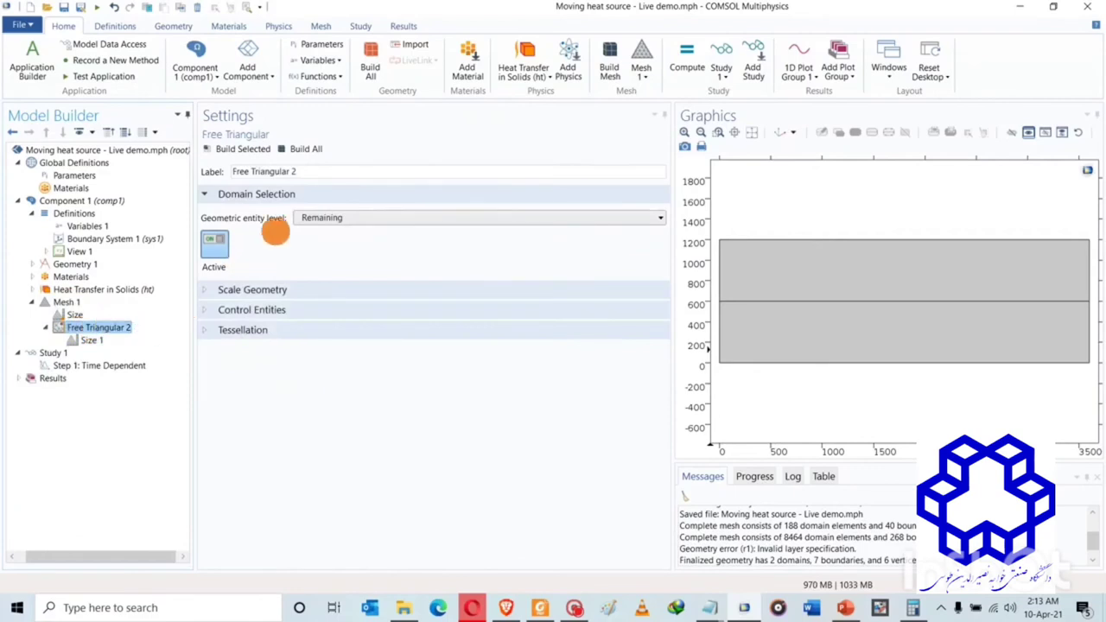
{"action": "left_click", "coordinate": [324, 219]}
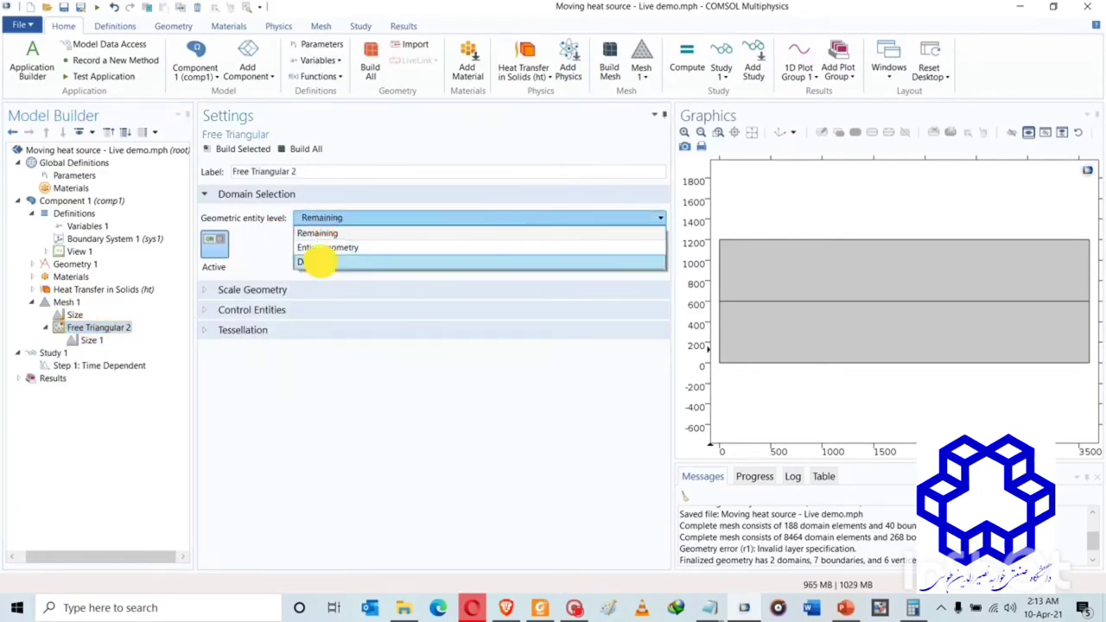
{"action": "left_click", "coordinate": [320, 261]}
{"action": "left_click", "coordinate": [789, 274]}
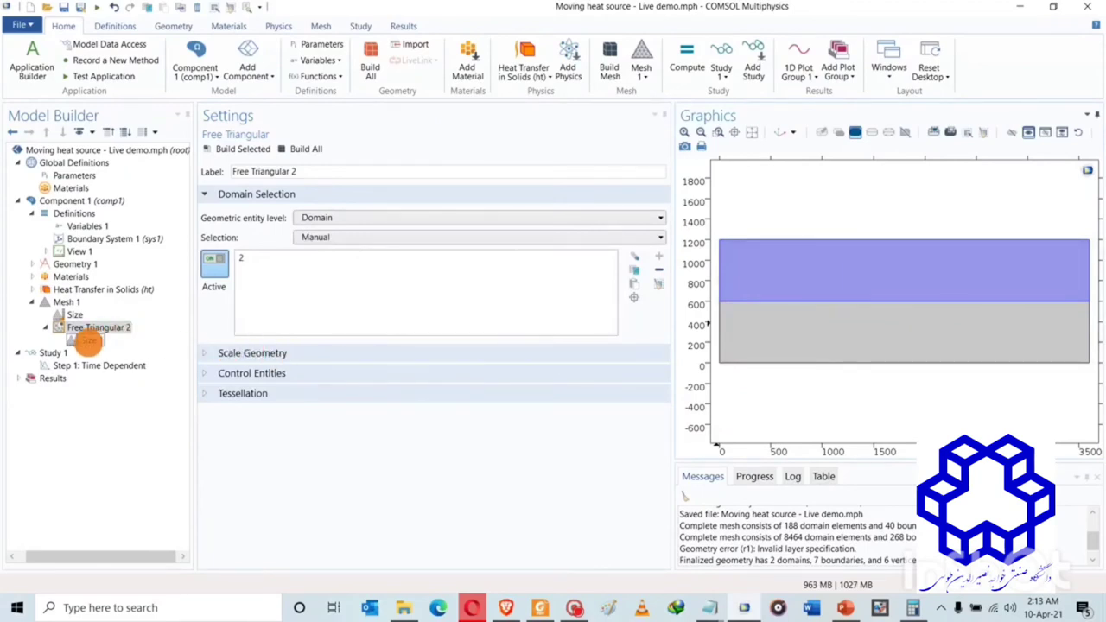
{"action": "left_click", "coordinate": [90, 340]}
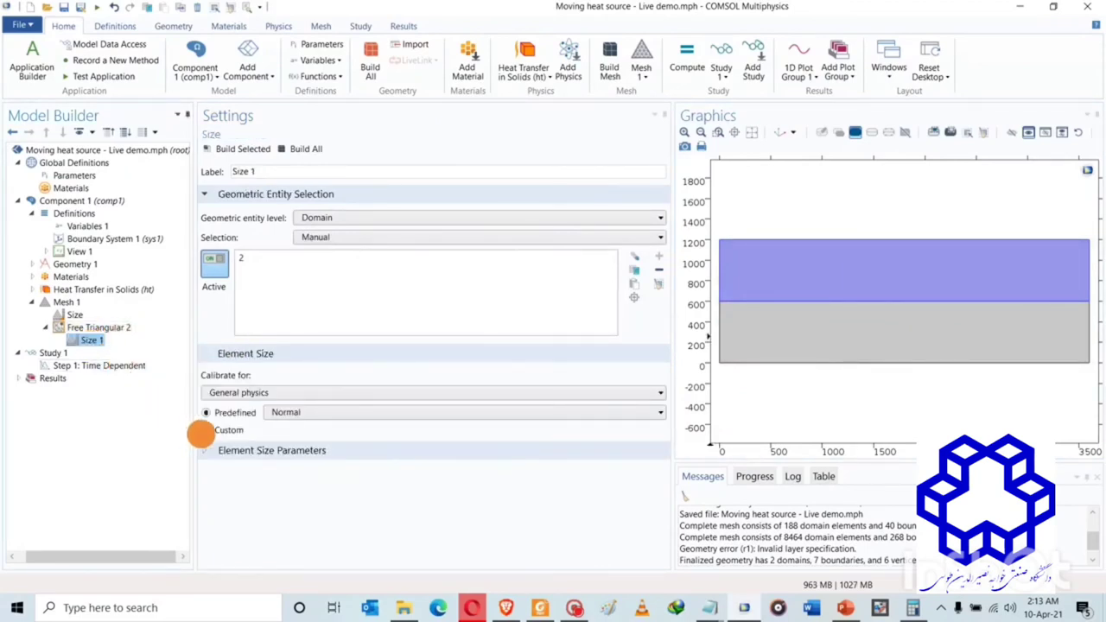
{"action": "left_click", "coordinate": [204, 431]}
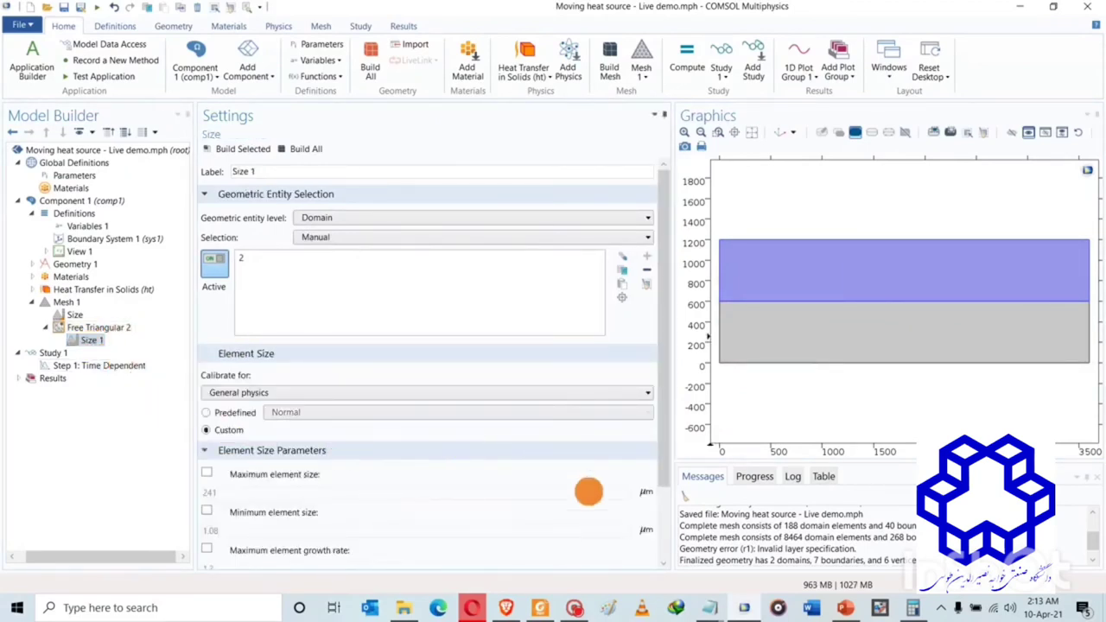
Step: Look up the meshing element sizes in the paper's flow diagram of the multistep modeling approach and return to COMSOL
{"action": "left_click", "coordinate": [536, 608]}
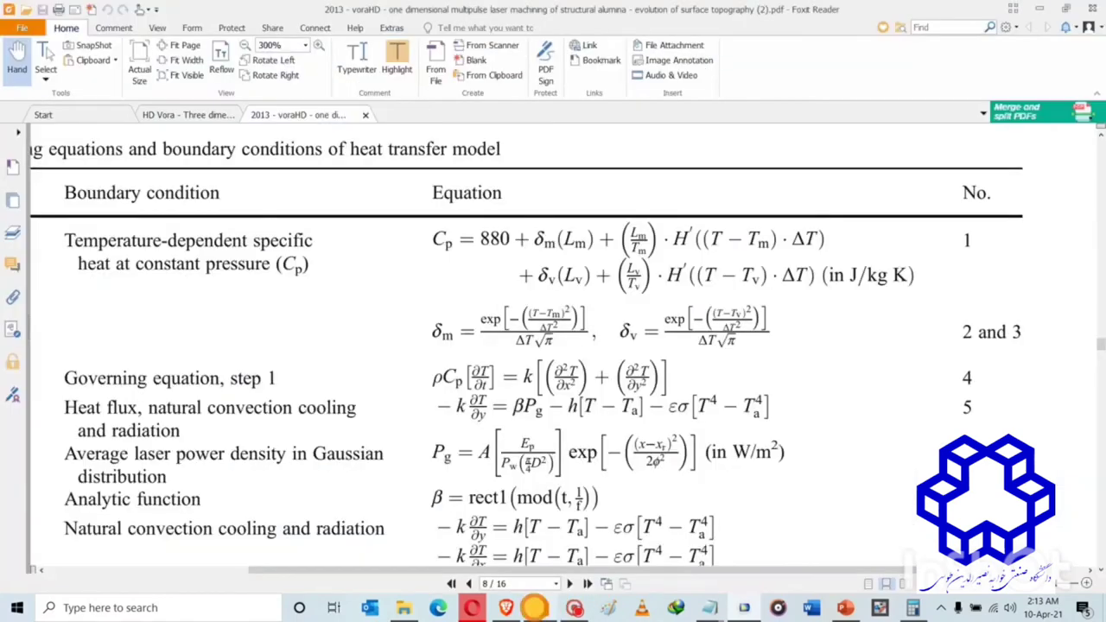
{"action": "scroll", "coordinate": [464, 316], "scroll_direction": "up", "scroll_amount": 3}
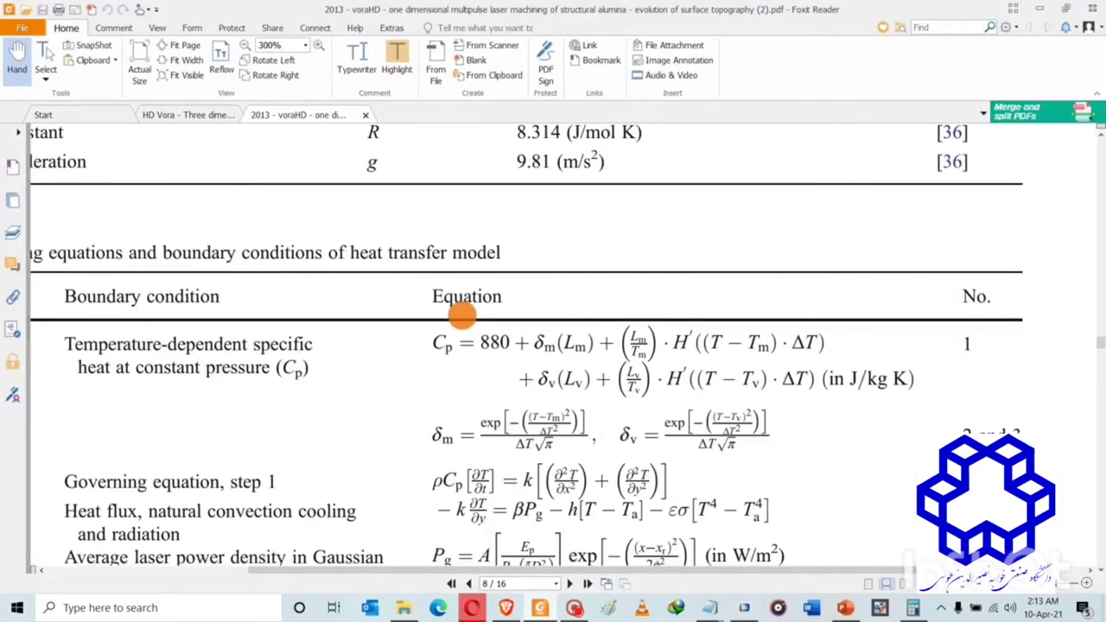
{"action": "scroll", "coordinate": [464, 316], "scroll_direction": "down", "scroll_amount": 5, "text": "ctrl"}
{"action": "scroll", "coordinate": [463, 316], "scroll_direction": "up", "scroll_amount": 5}
{"action": "scroll", "coordinate": [463, 316], "scroll_direction": "down", "scroll_amount": 3, "text": "ctrl"}
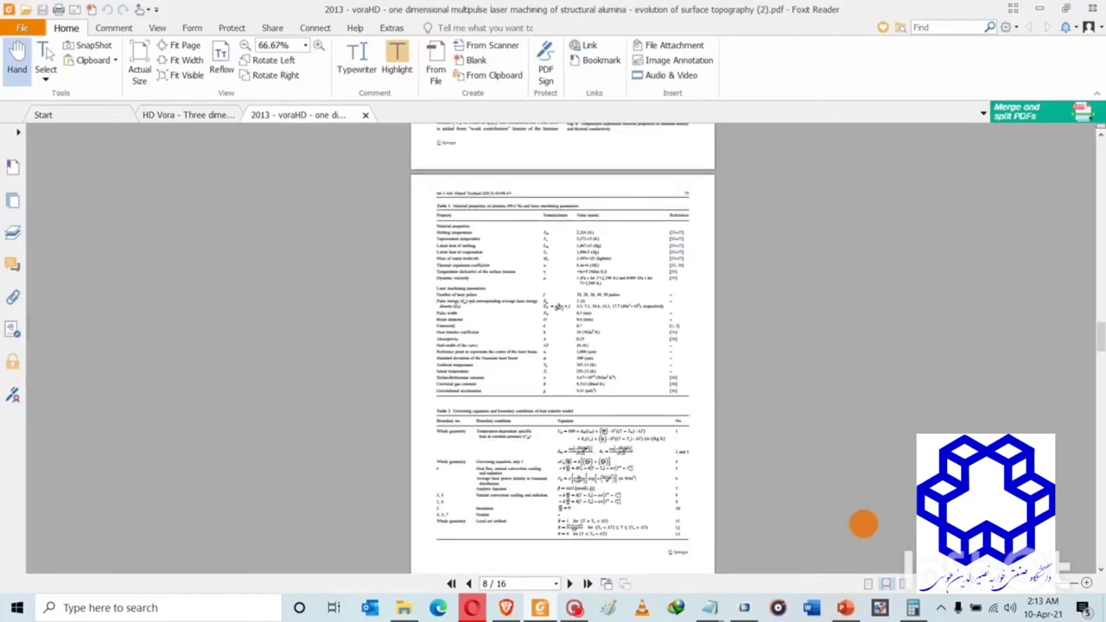
{"action": "left_click", "coordinate": [904, 585]}
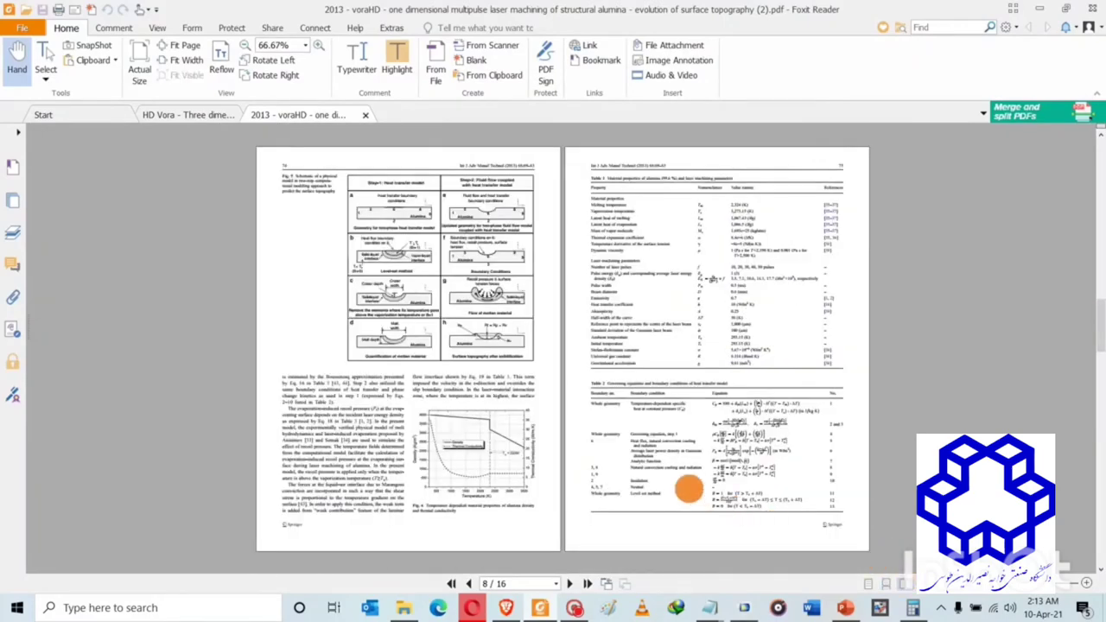
{"action": "scroll", "coordinate": [689, 489], "scroll_direction": "down", "scroll_amount": 3}
{"action": "scroll", "coordinate": [689, 489], "scroll_direction": "down", "scroll_amount": 3}
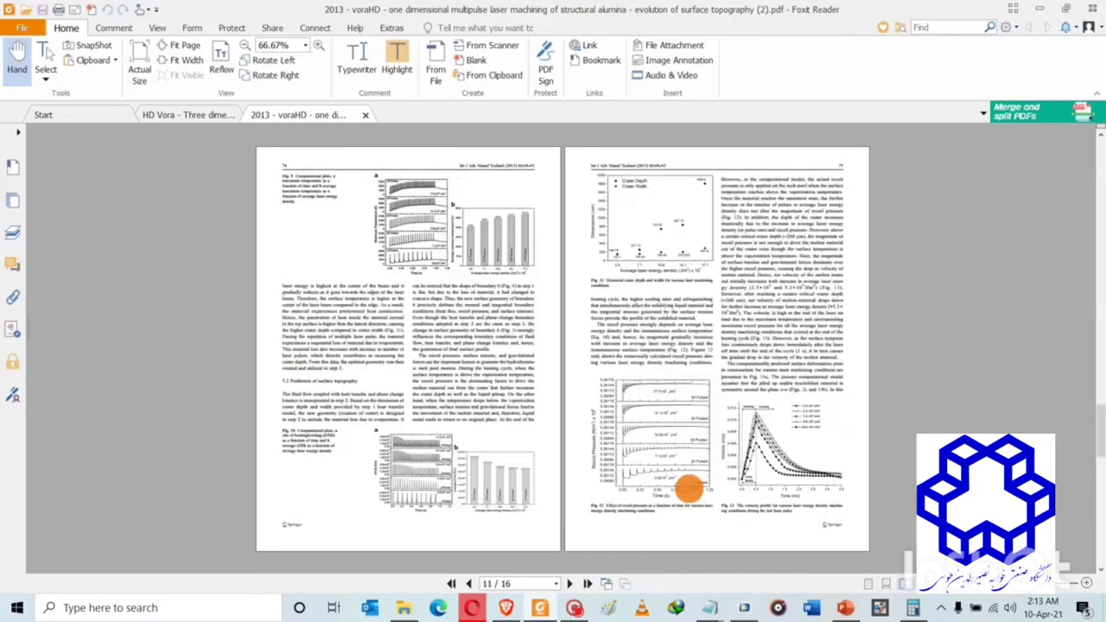
{"action": "scroll", "coordinate": [689, 489], "scroll_direction": "up", "scroll_amount": 9}
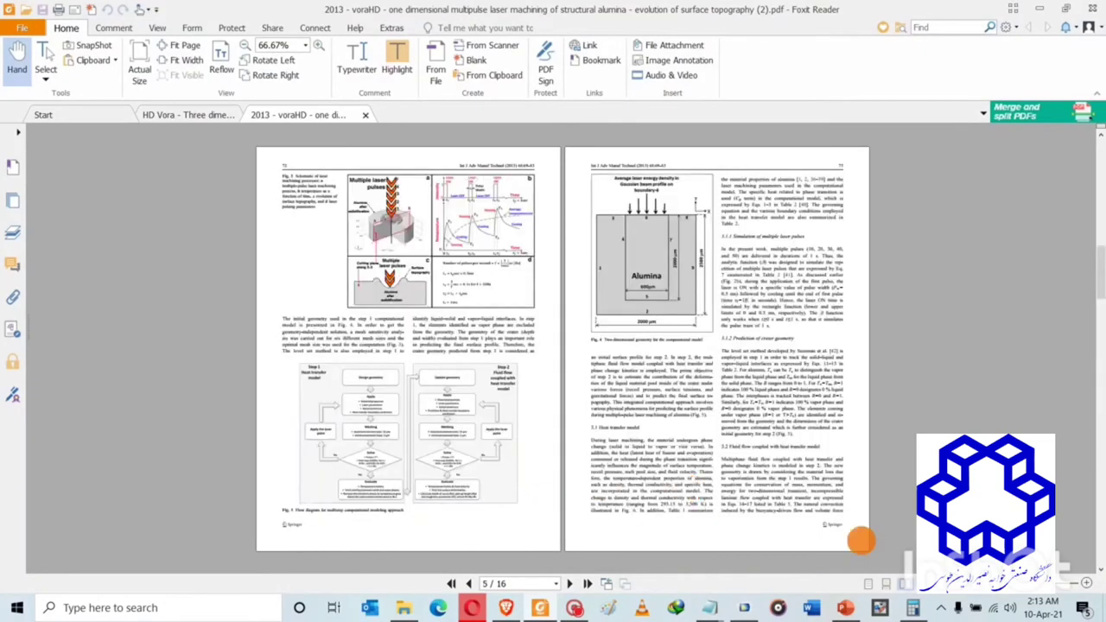
{"action": "left_click", "coordinate": [872, 582]}
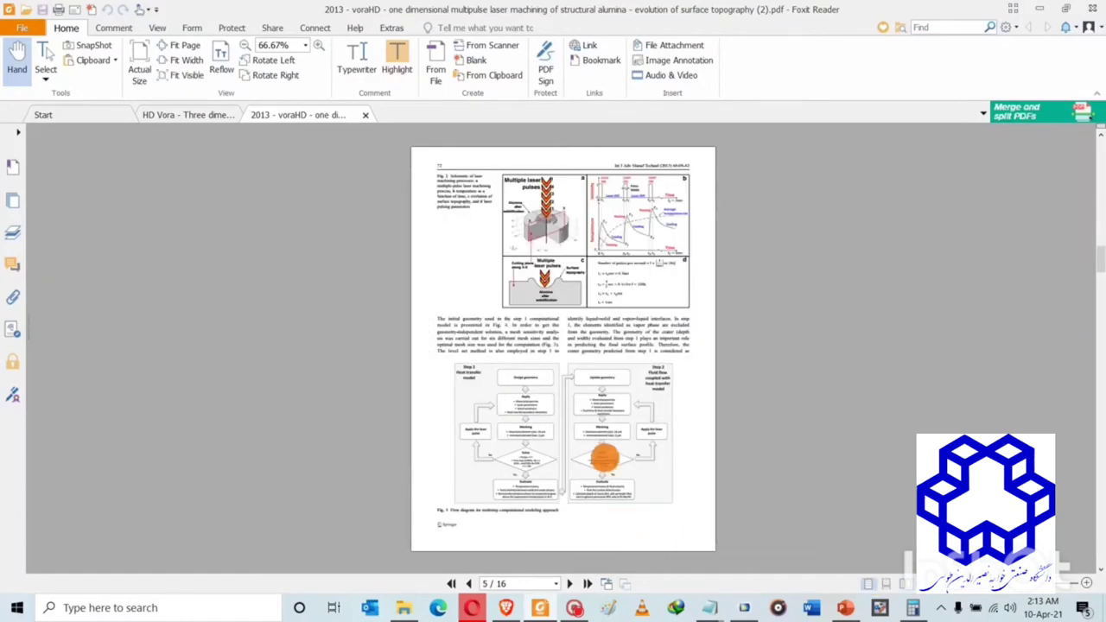
{"action": "scroll", "coordinate": [605, 458], "scroll_direction": "up", "scroll_amount": 3, "text": "ctrl"}
{"action": "scroll", "coordinate": [604, 457], "scroll_direction": "up", "scroll_amount": 4, "text": "ctrl"}
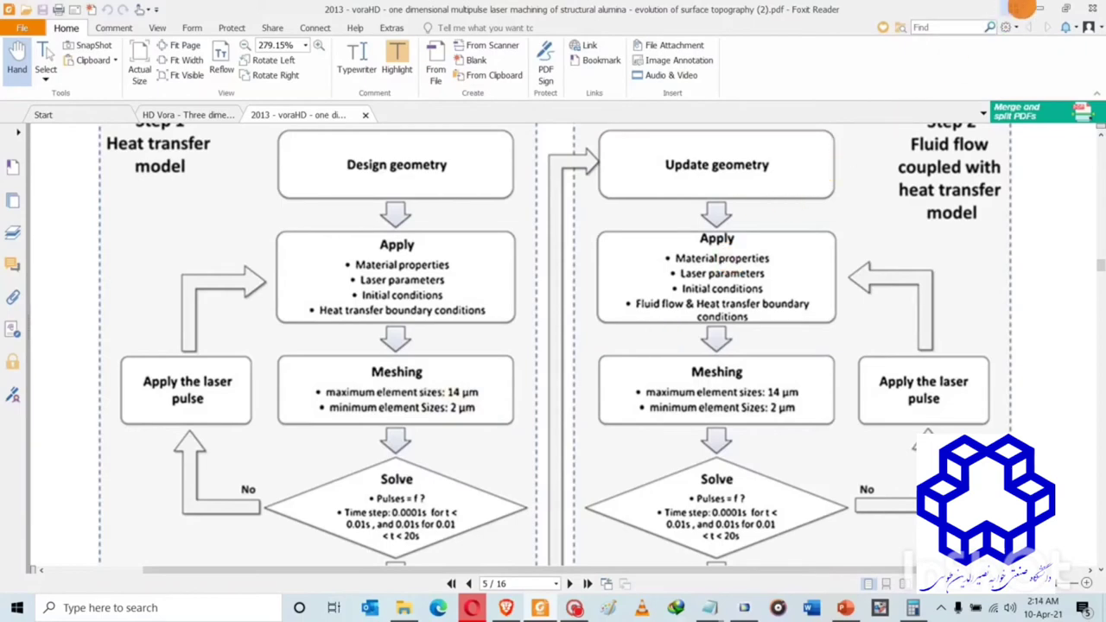
{"action": "left_click", "coordinate": [1042, 9]}
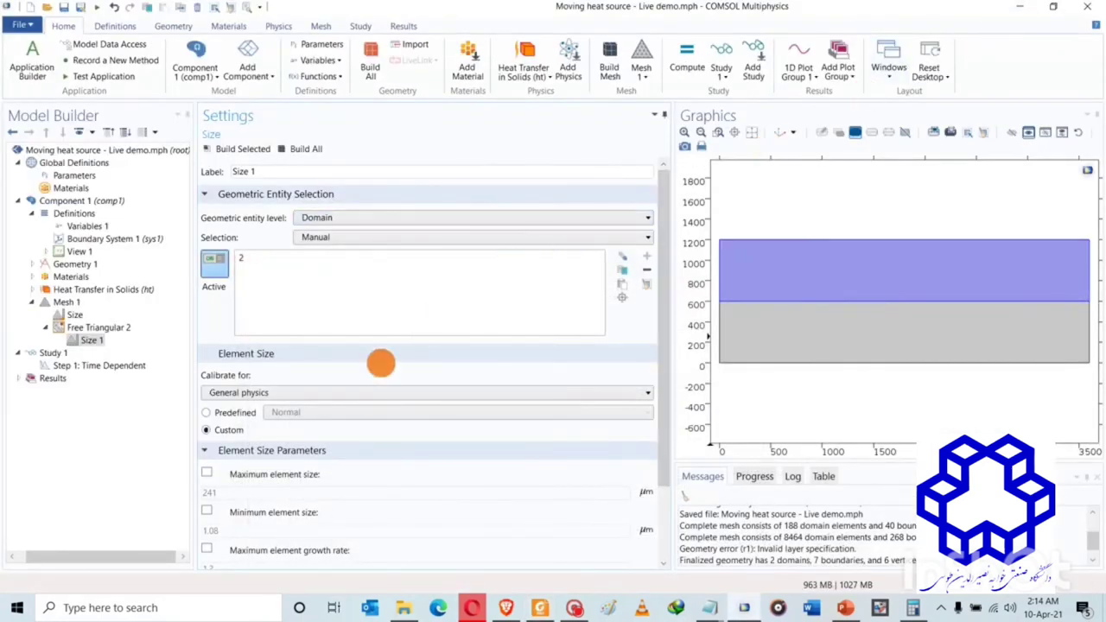
Step: Set Size 1's maximum element size to 14 µm and minimum element size to 2 µm, and build the upper domain's mesh
{"action": "left_click", "coordinate": [207, 472]}
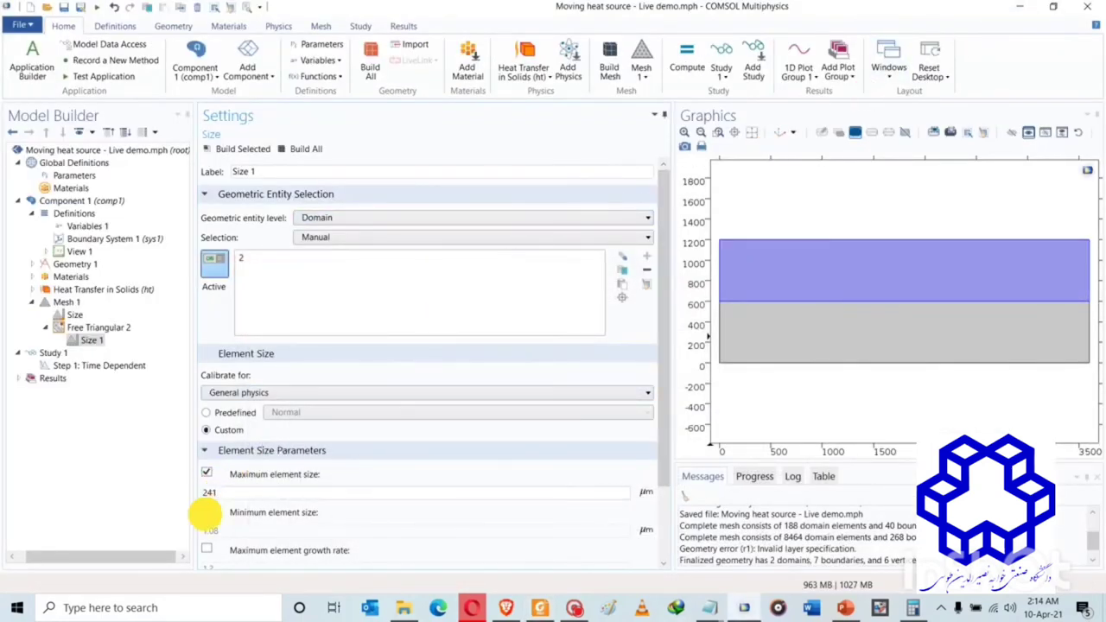
{"action": "left_click", "coordinate": [207, 511]}
{"action": "left_click_drag", "start_coordinate": [217, 494], "coordinate": [178, 498]}
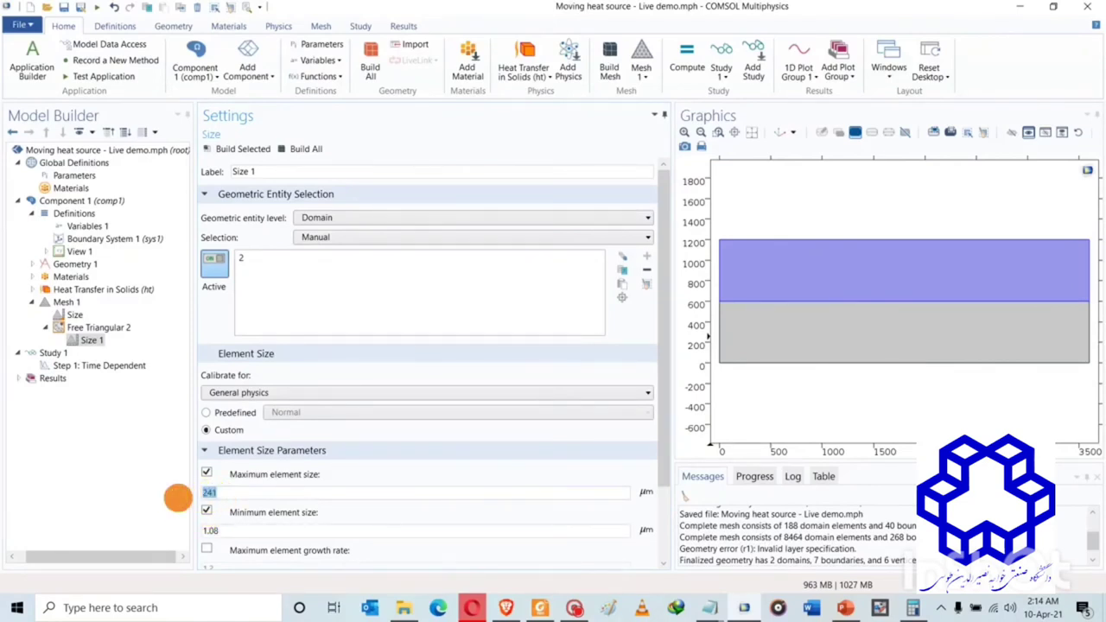
{"action": "type", "text": "14"}
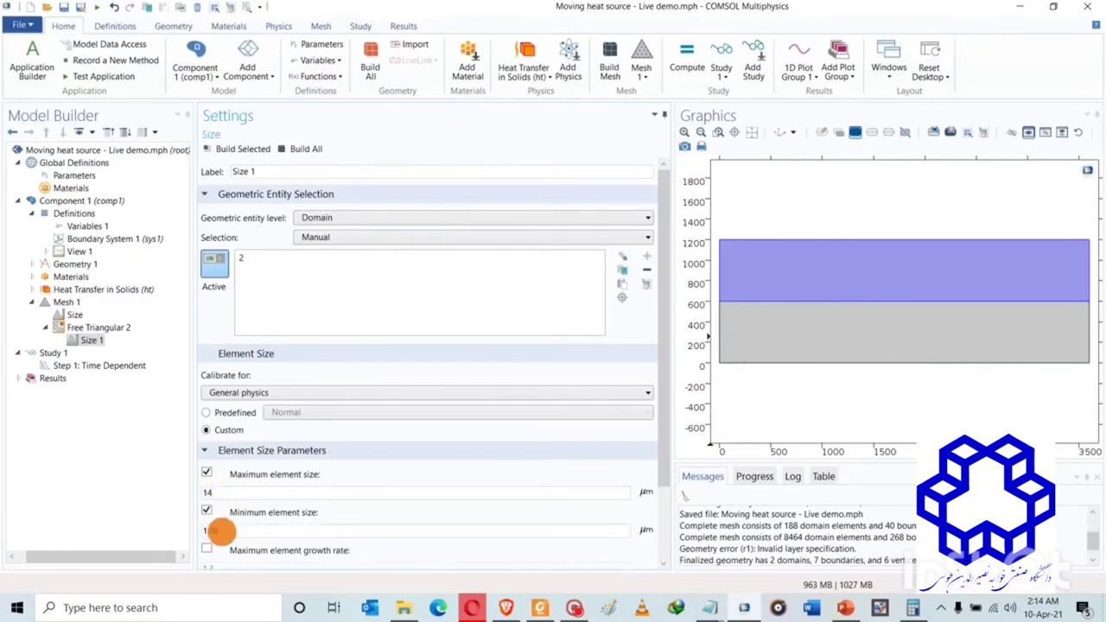
{"action": "left_click_drag", "start_coordinate": [220, 532], "coordinate": [168, 528]}
{"action": "type", "text": "2"}
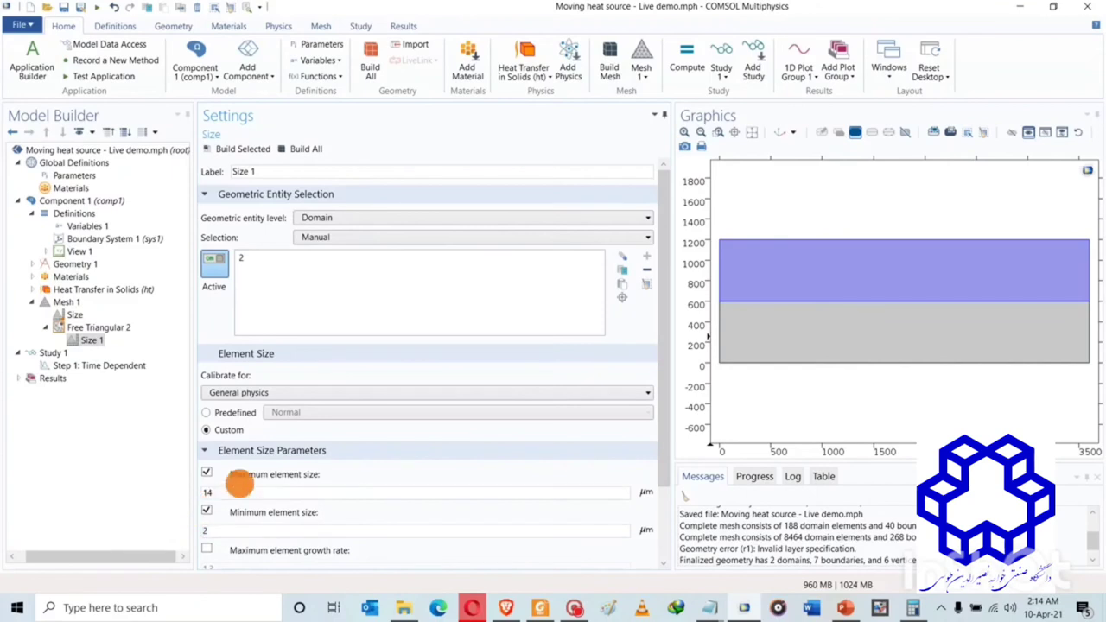
{"action": "left_click", "coordinate": [254, 149]}
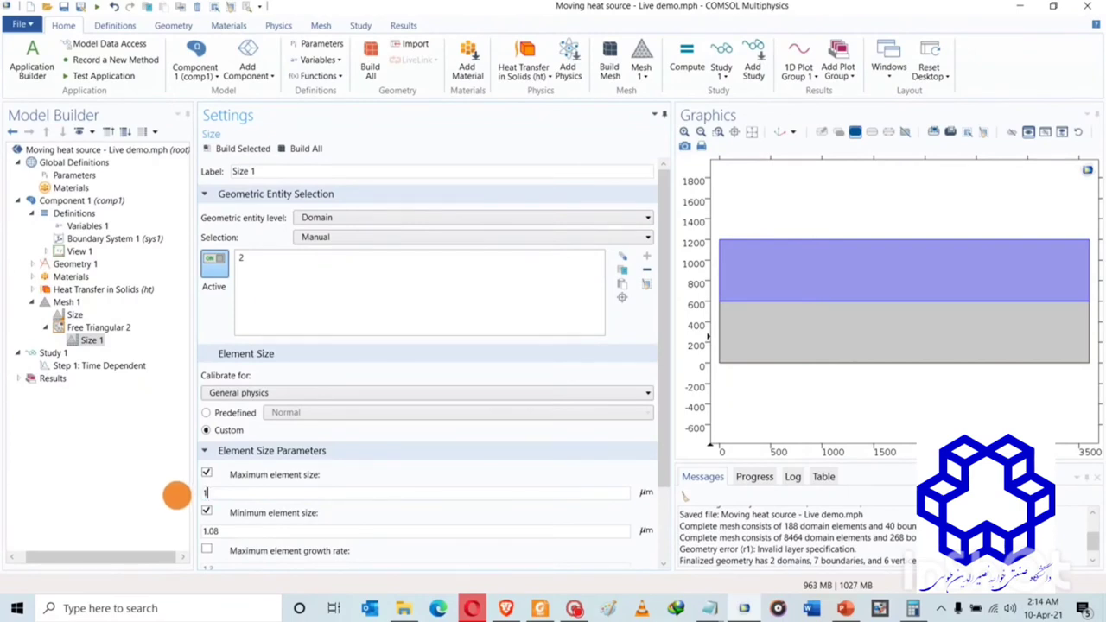
{"action": "type", "text": "4"}
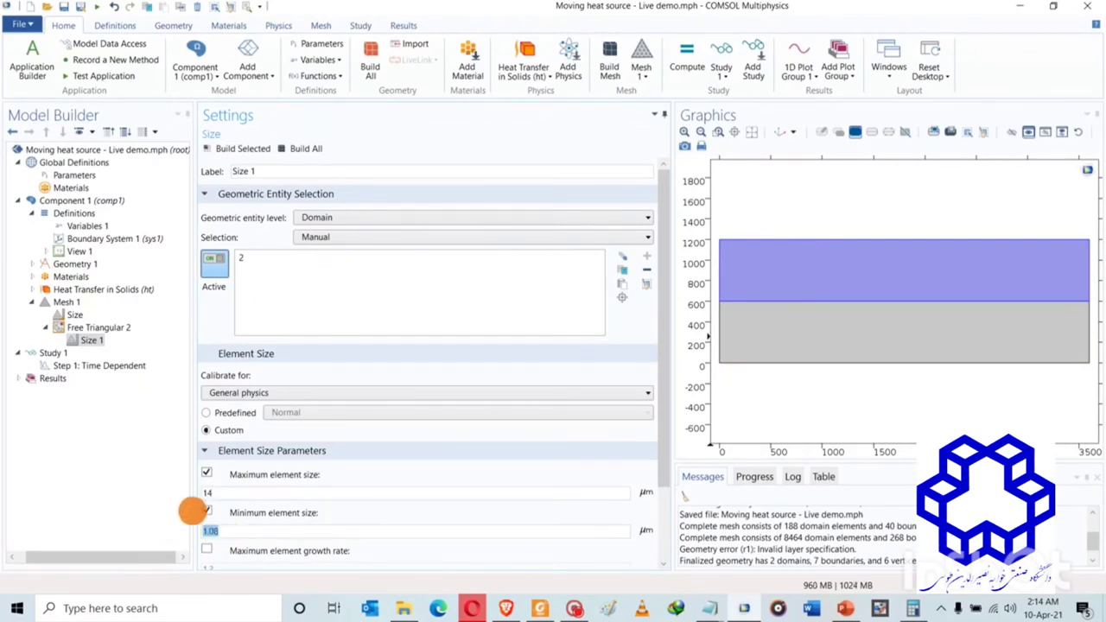
{"action": "type", "text": "4"}
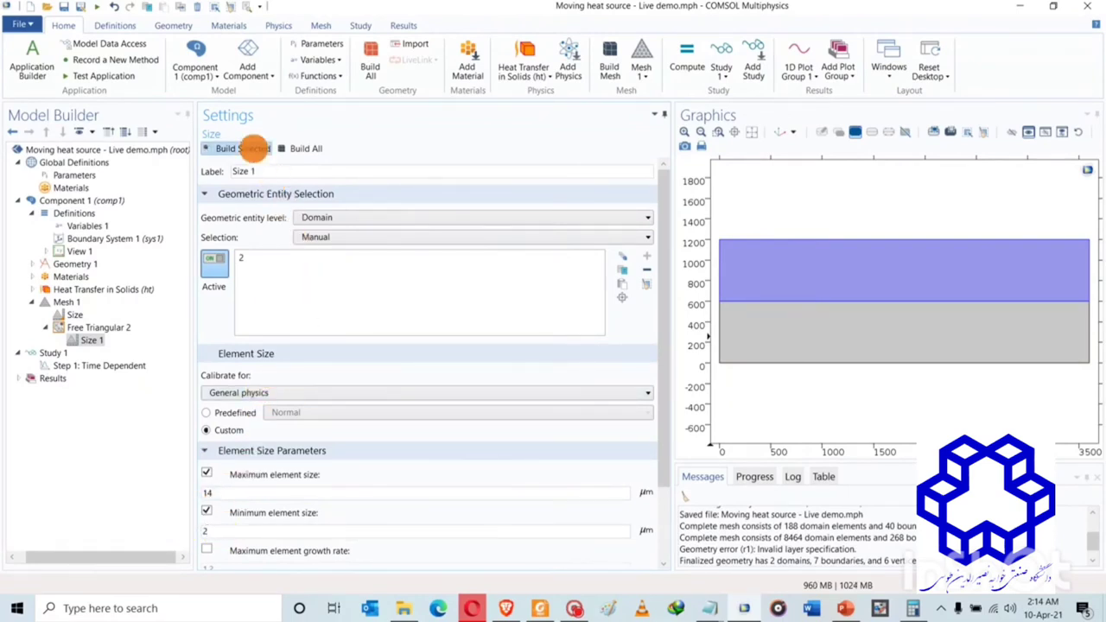
{"action": "left_click", "coordinate": [254, 147]}
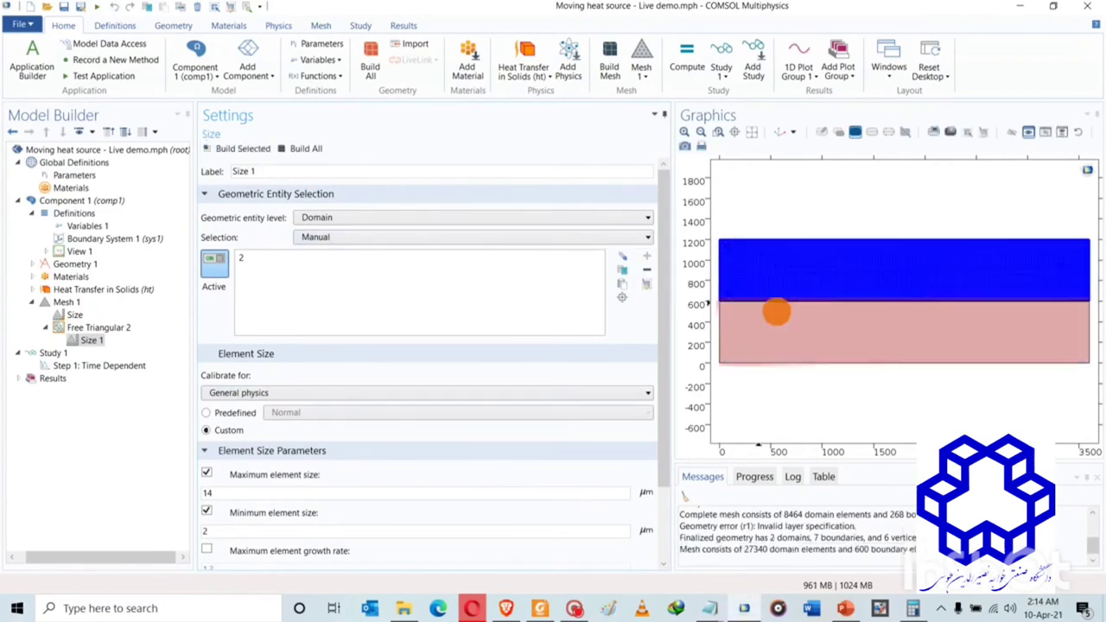
{"action": "left_click", "coordinate": [790, 281]}
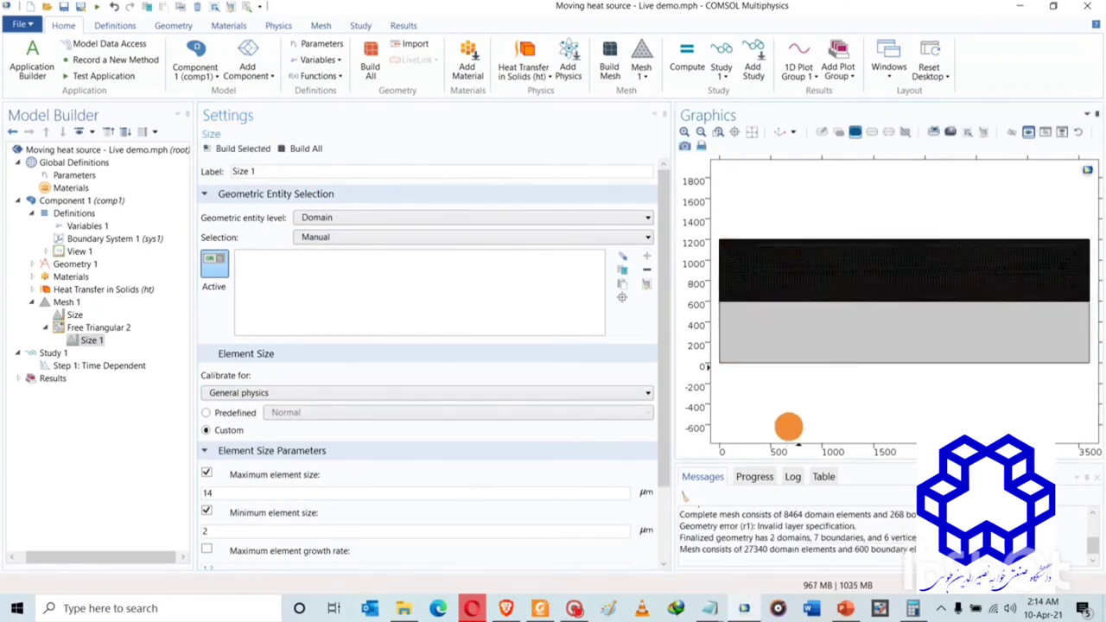
{"action": "left_click", "coordinate": [817, 281]}
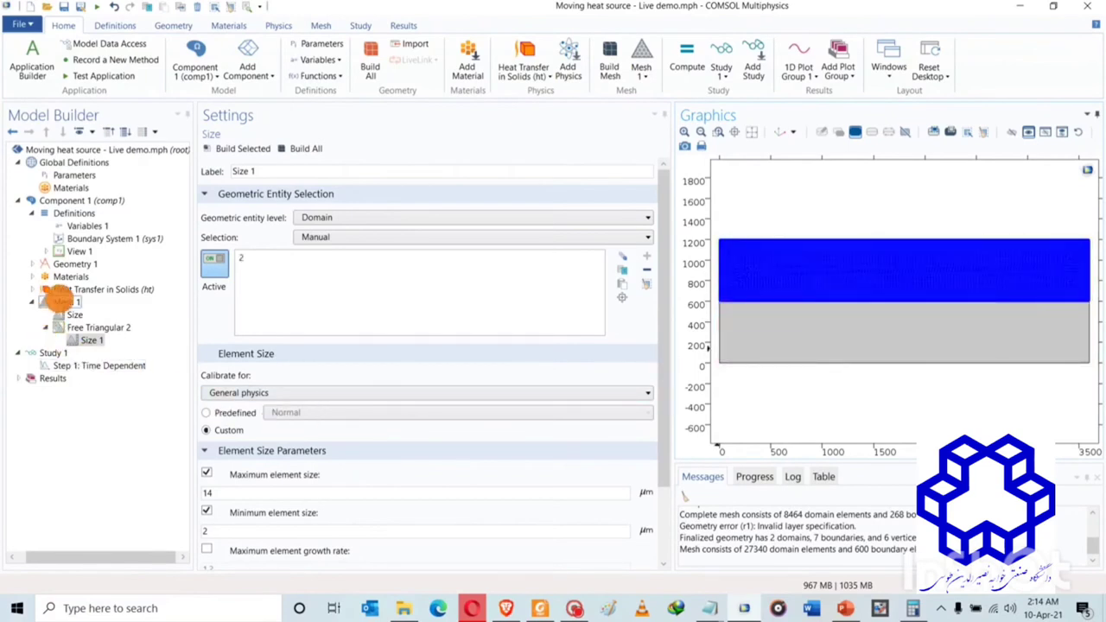
Step: Mesh the remaining lower domain with another Free Triangular operation and save the model
{"action": "left_click", "coordinate": [58, 302]}
{"action": "right_click_drag", "start_coordinate": [58, 302], "coordinate": [121, 30]}
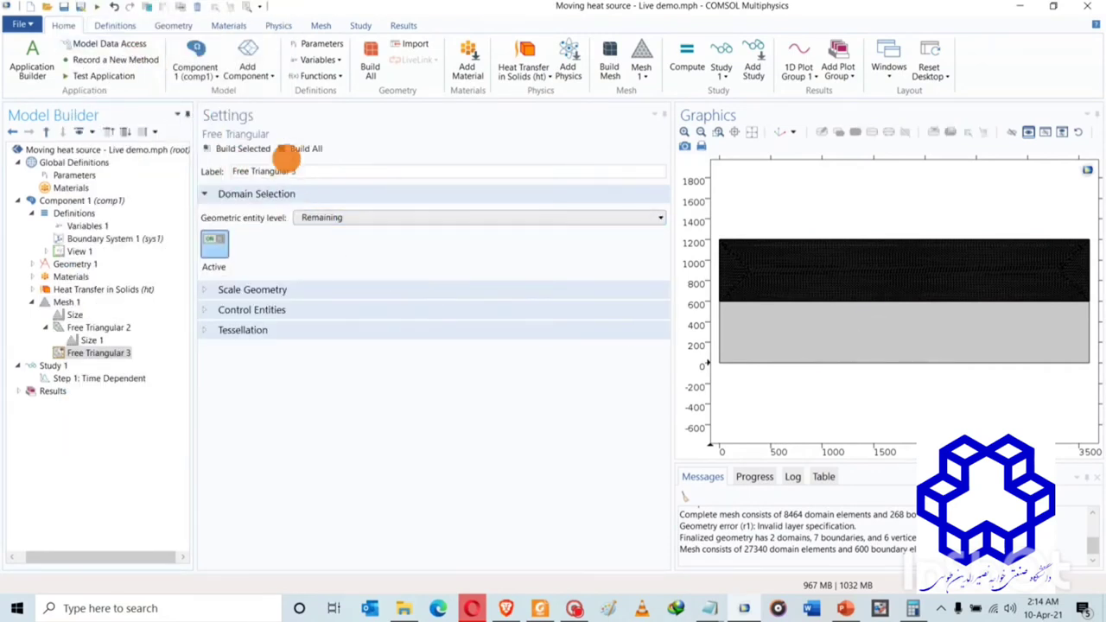
{"action": "left_click", "coordinate": [294, 148]}
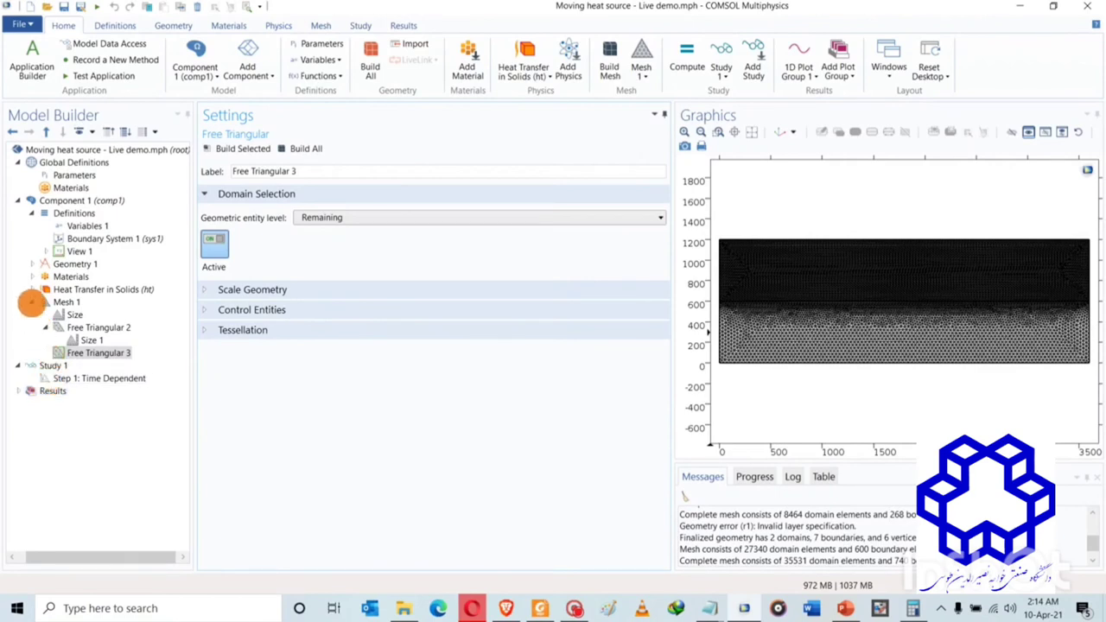
{"action": "left_click", "coordinate": [34, 302]}
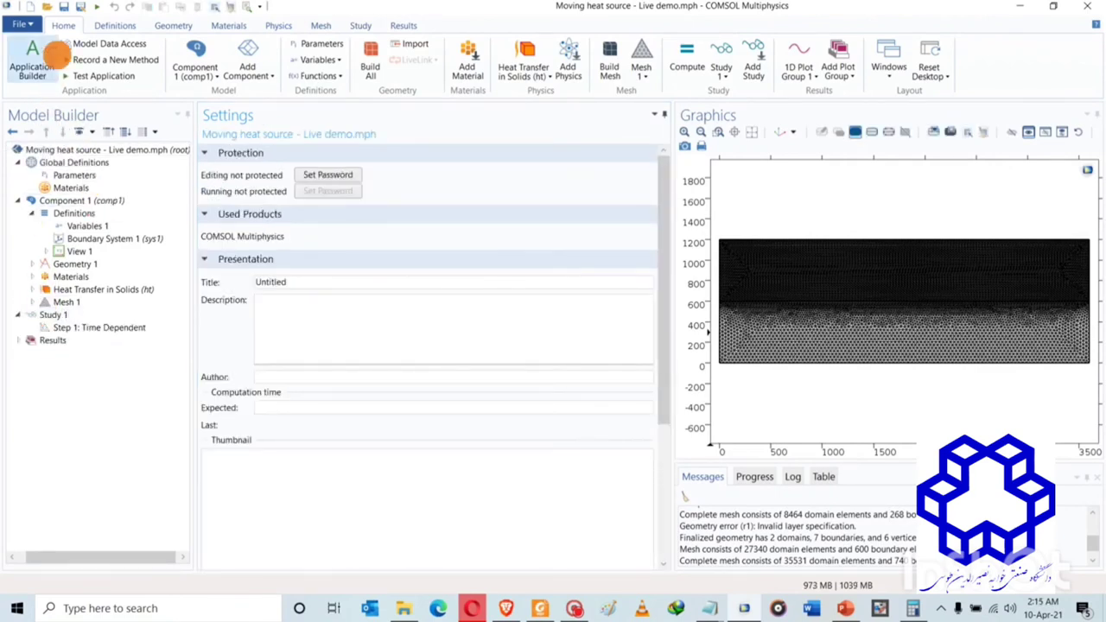
{"action": "left_click", "coordinate": [62, 7]}
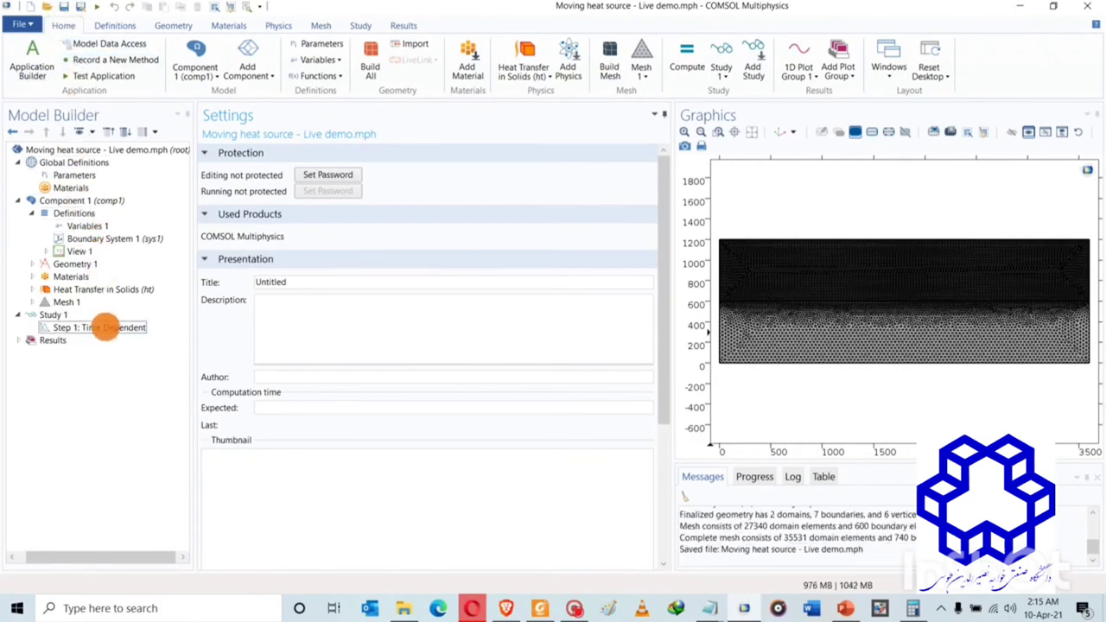
Step: Generate the default solver configuration for Study 1 and open its Solution 1 node
{"action": "left_click", "coordinate": [105, 328]}
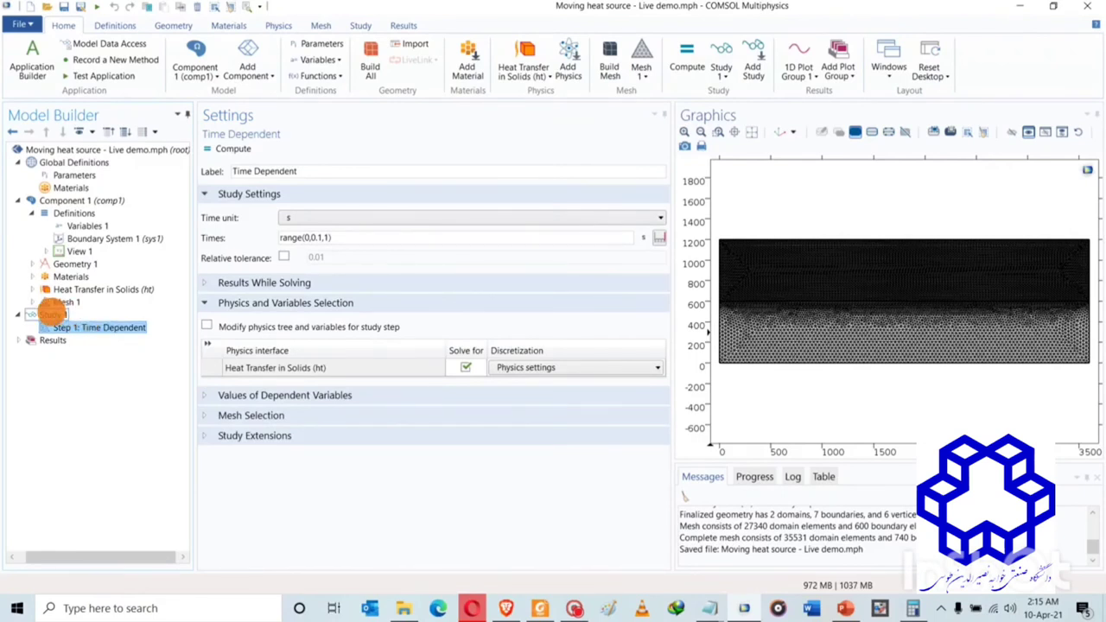
{"action": "right_click", "coordinate": [49, 316]}
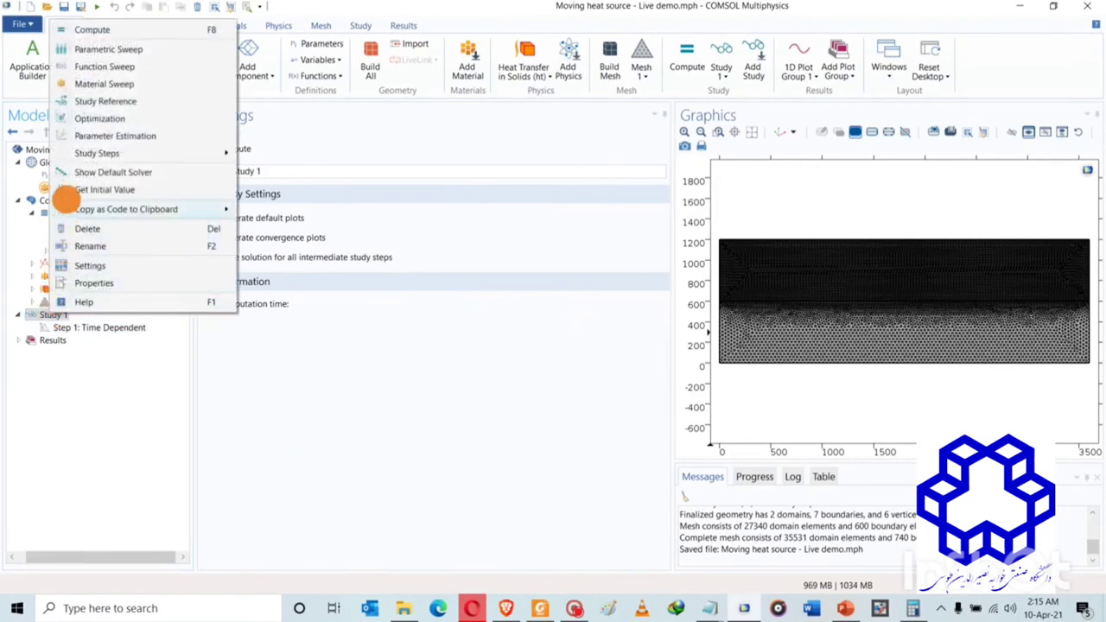
{"action": "left_click", "coordinate": [79, 173]}
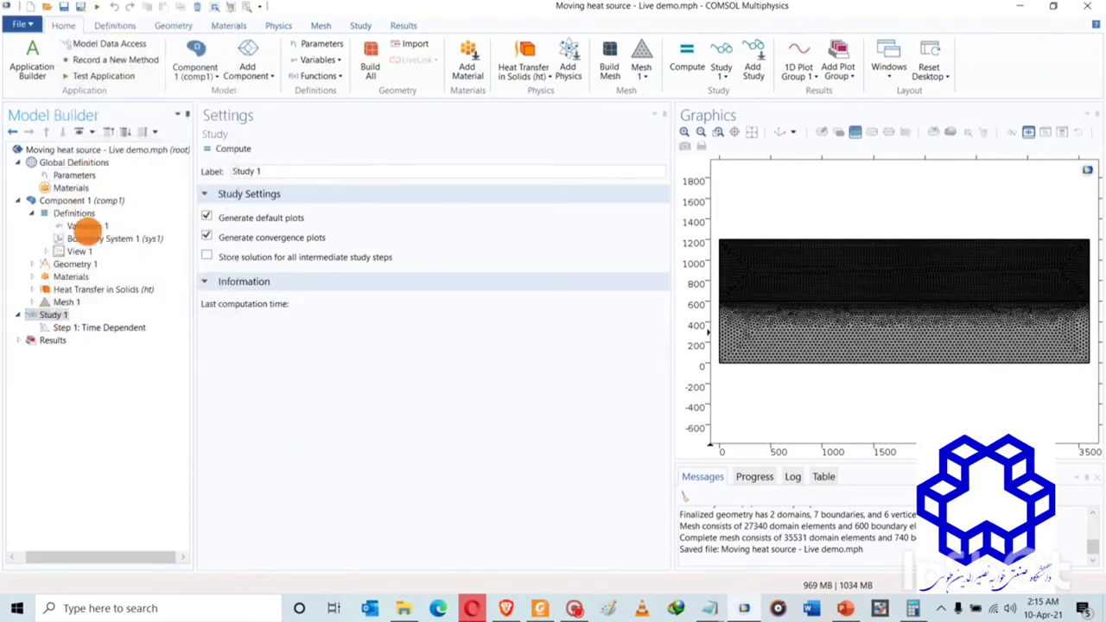
{"action": "left_click", "coordinate": [47, 353]}
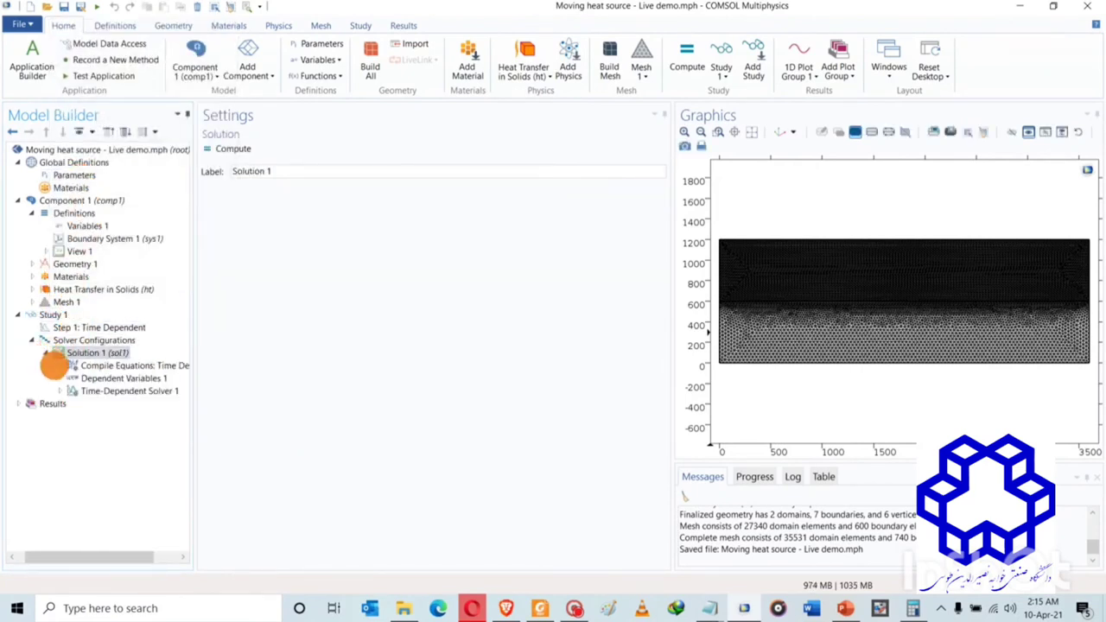
Step: Set the steps taken by Time-Dependent Solver 1 to Intermediate in its time stepping settings
{"action": "left_click", "coordinate": [69, 391]}
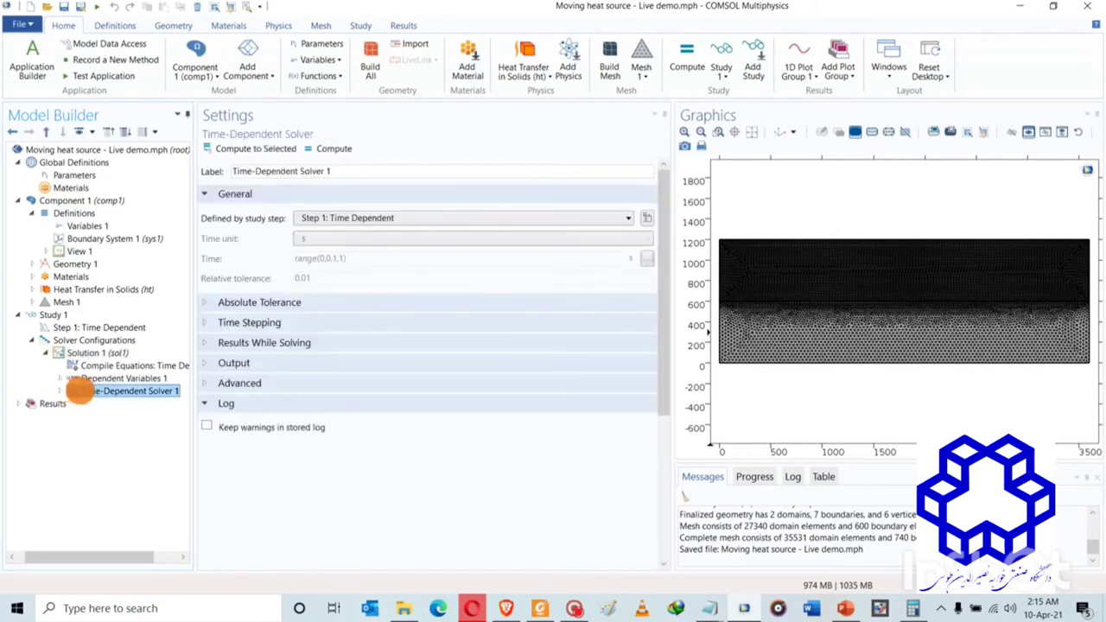
{"action": "left_click", "coordinate": [207, 321]}
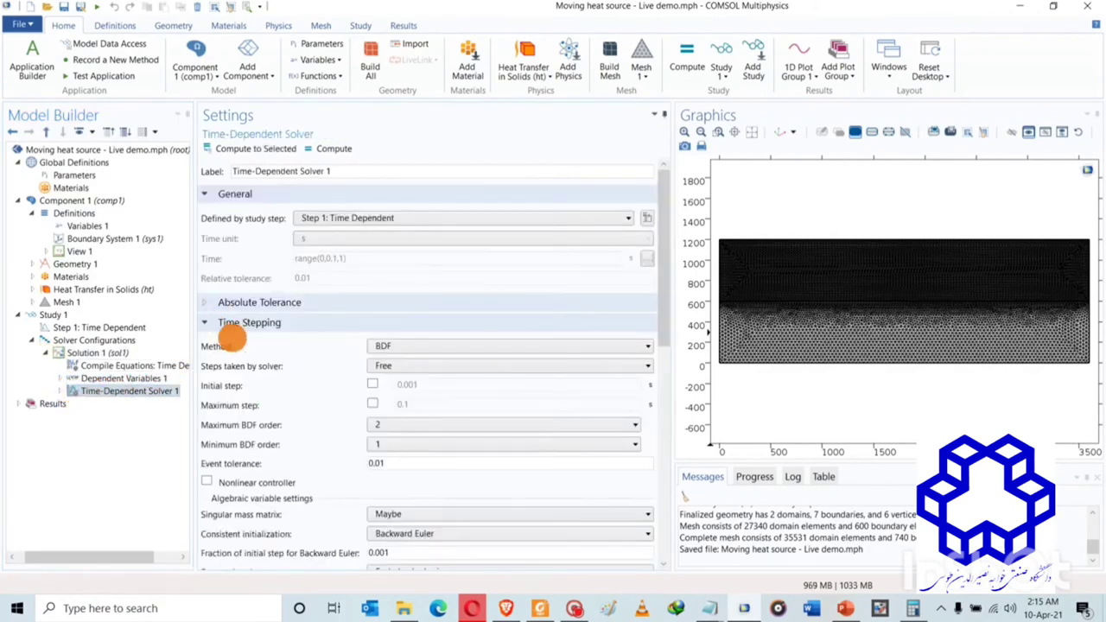
{"action": "left_click", "coordinate": [402, 366]}
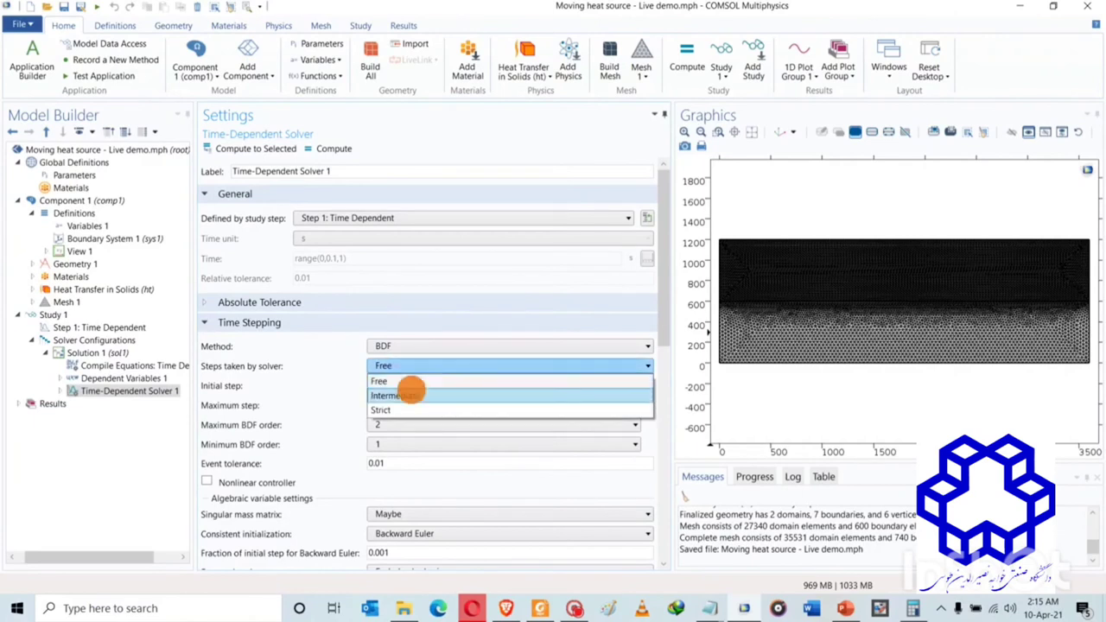
{"action": "left_click", "coordinate": [408, 396]}
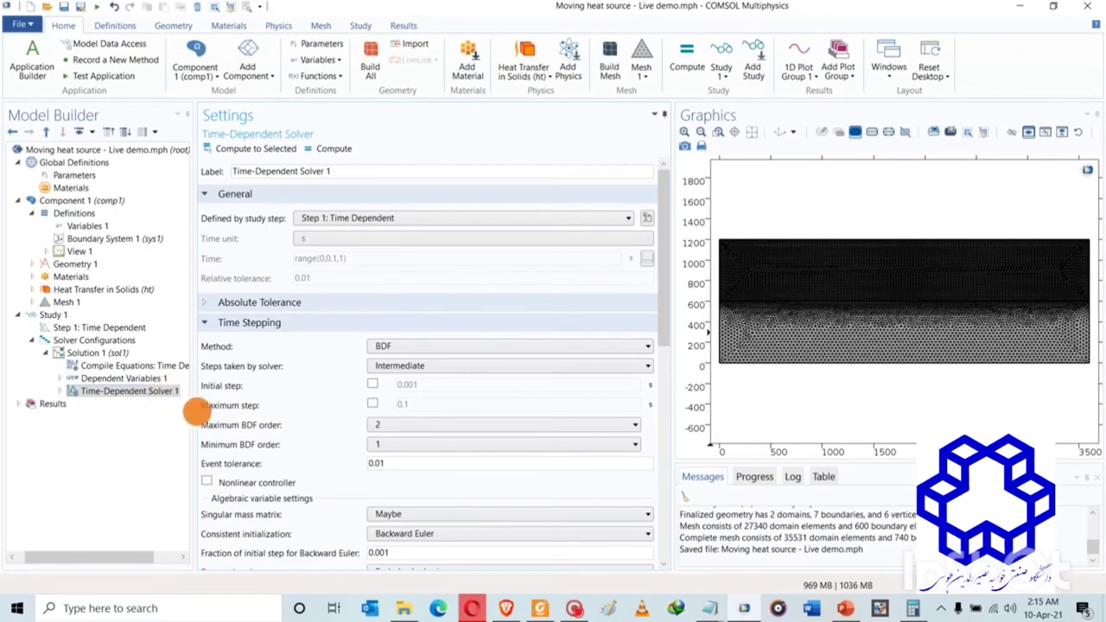
{"action": "left_click", "coordinate": [386, 366]}
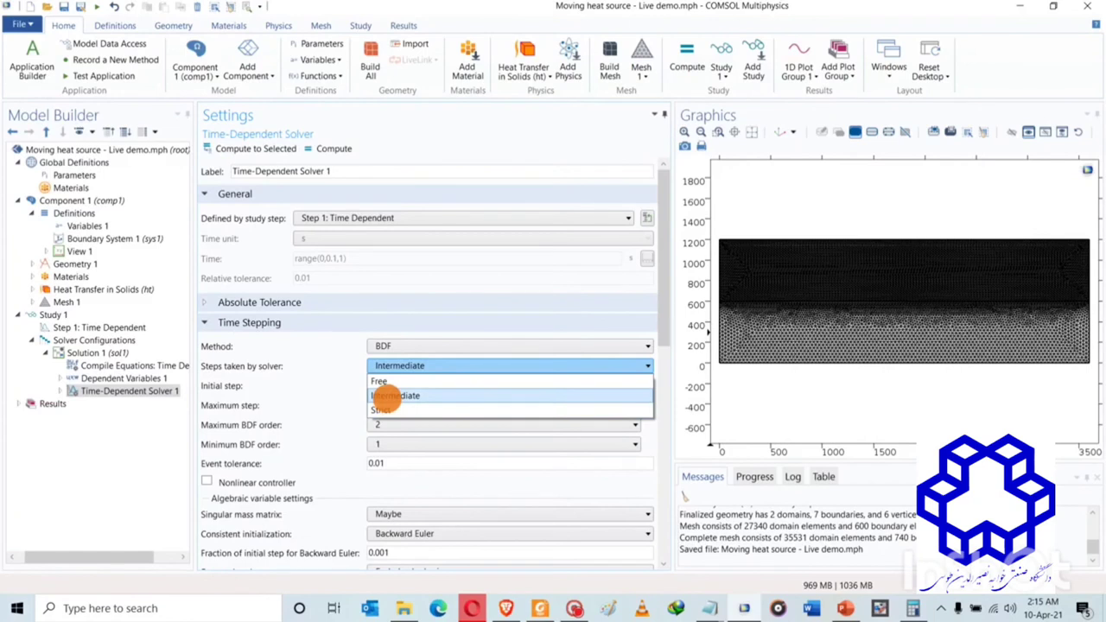
{"action": "left_click", "coordinate": [387, 396]}
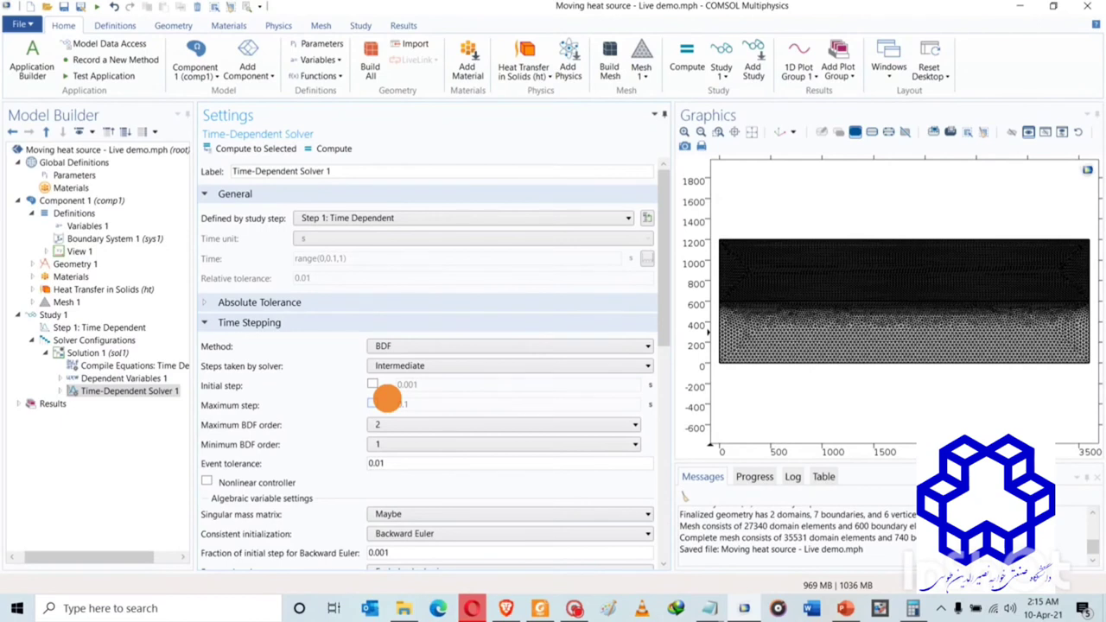
Step: Collapse the solver configurations and compute Study 1
{"action": "left_click", "coordinate": [32, 340]}
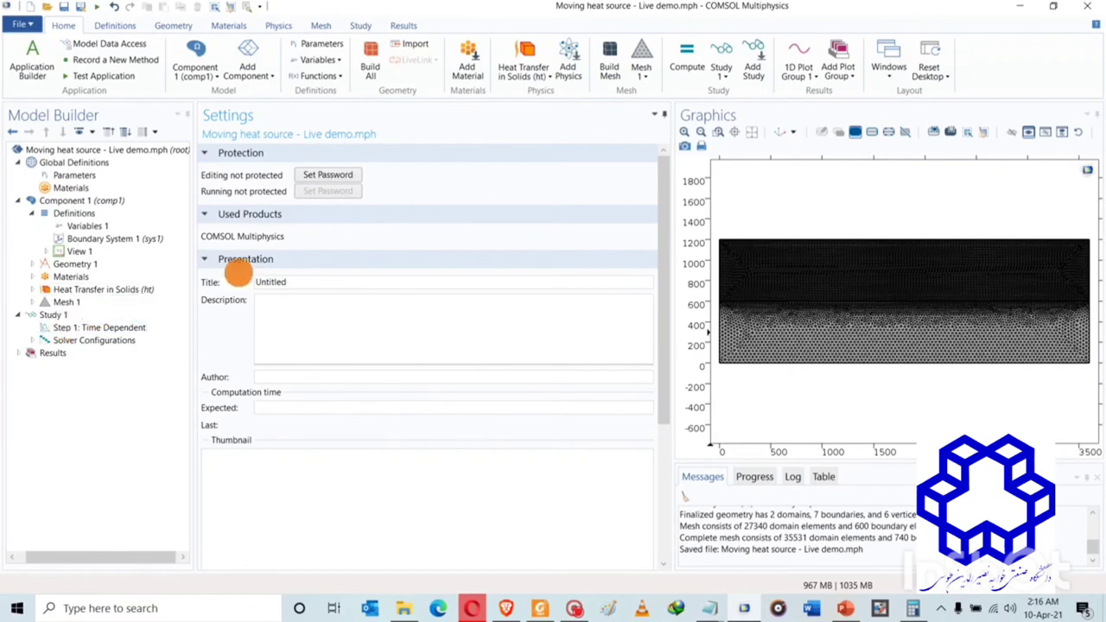
{"action": "left_click", "coordinate": [689, 60]}
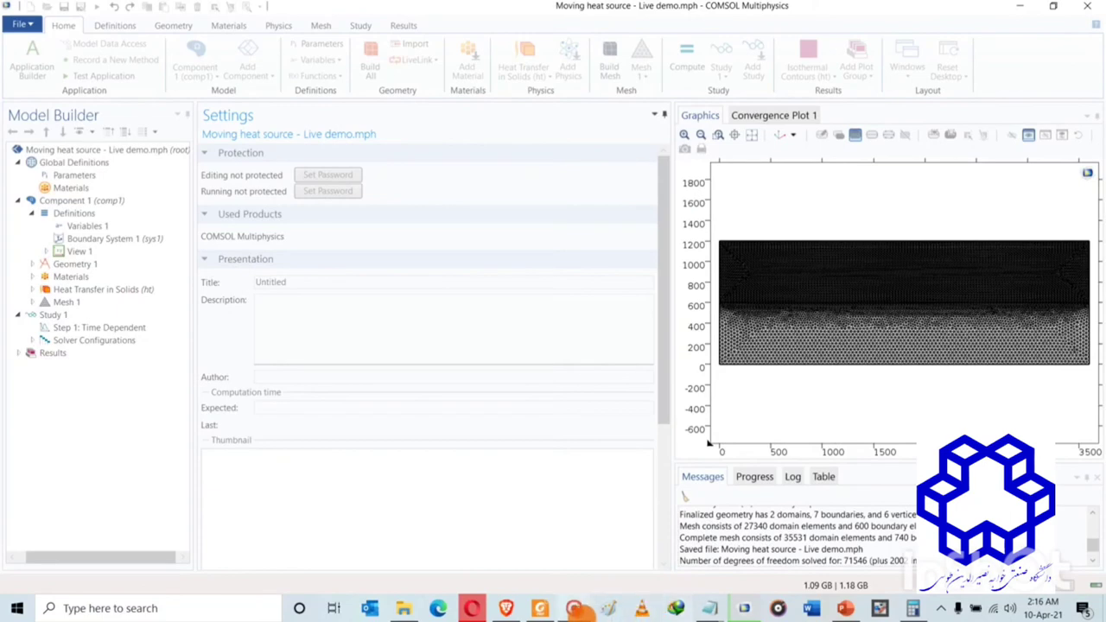
{"action": "left_click", "coordinate": [577, 608]}
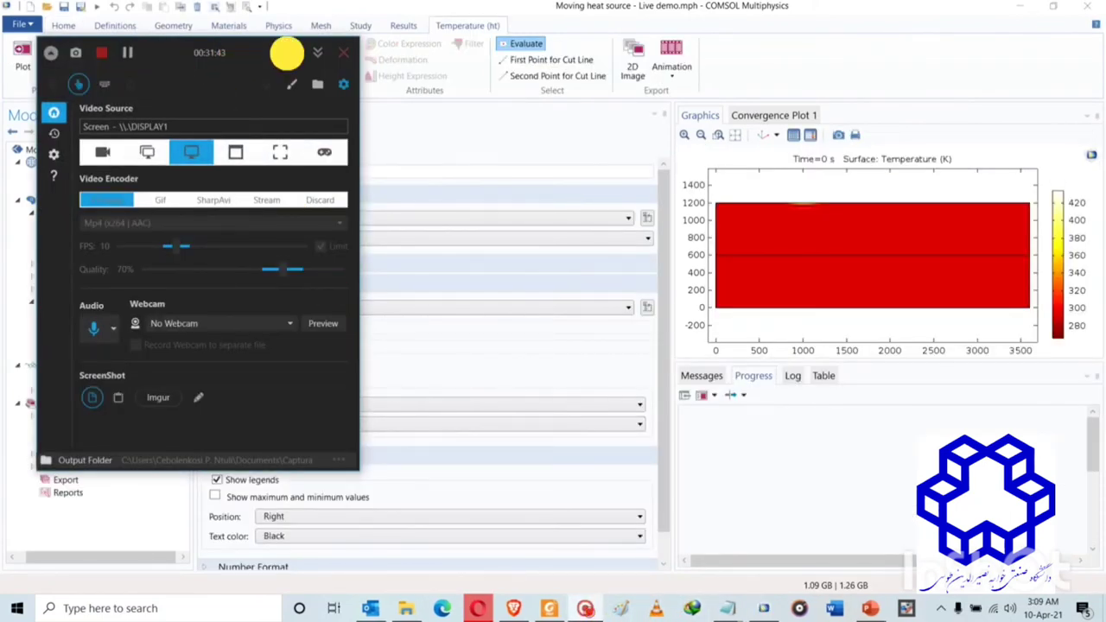
{"action": "left_click", "coordinate": [291, 52]}
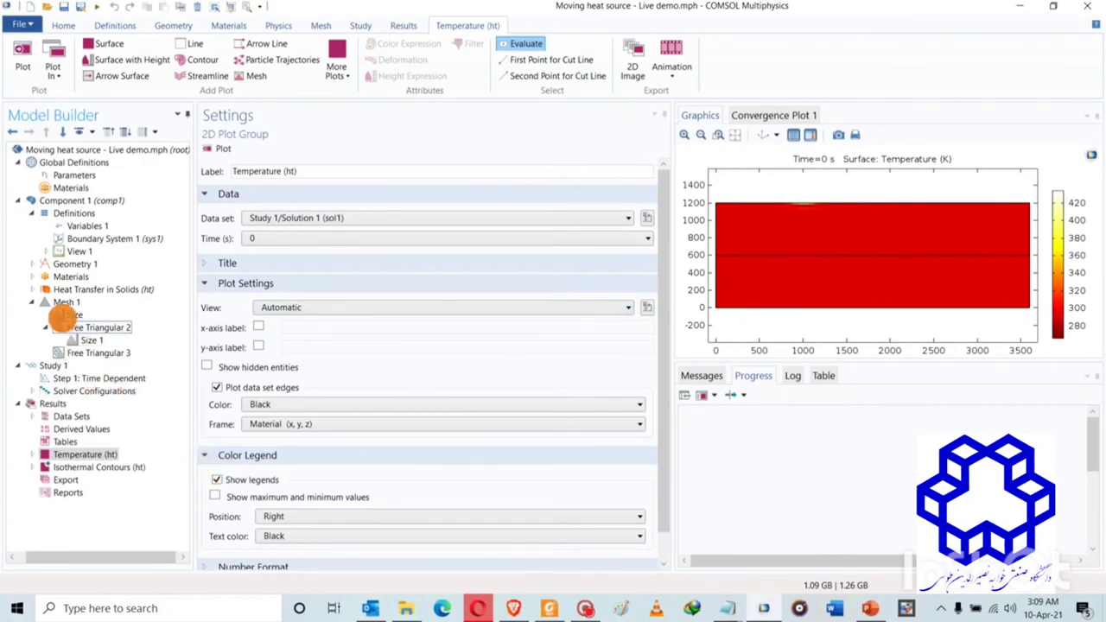
Step: Review the Mesh 1 settings, checking the global Size, the Free Triangular 2 domain selection and its Size 1 element size
{"action": "left_click", "coordinate": [45, 302]}
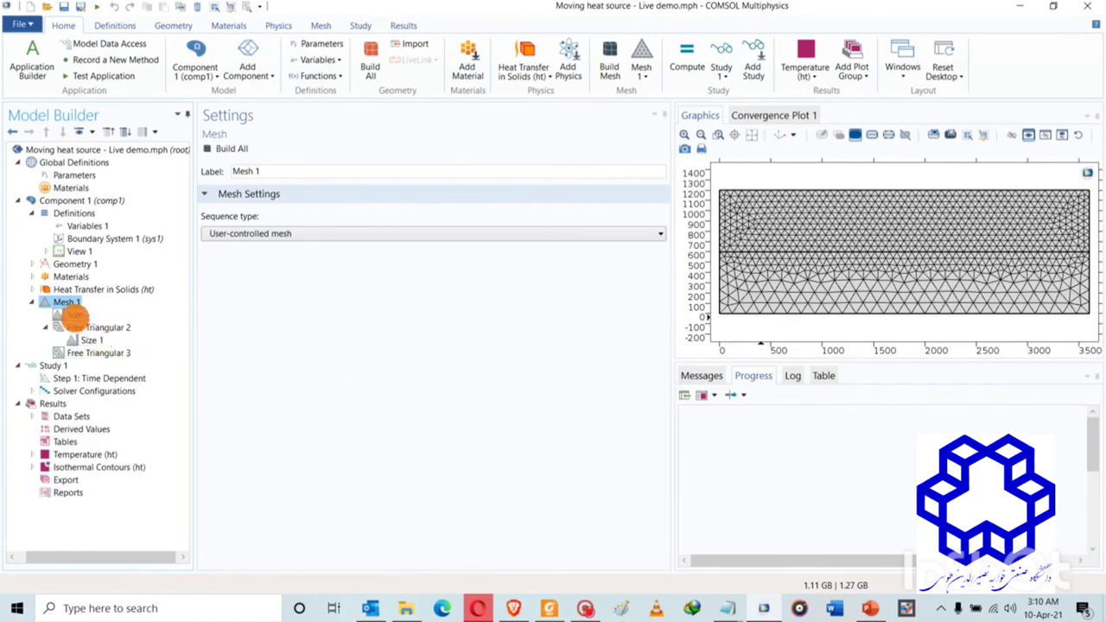
{"action": "left_click", "coordinate": [74, 315]}
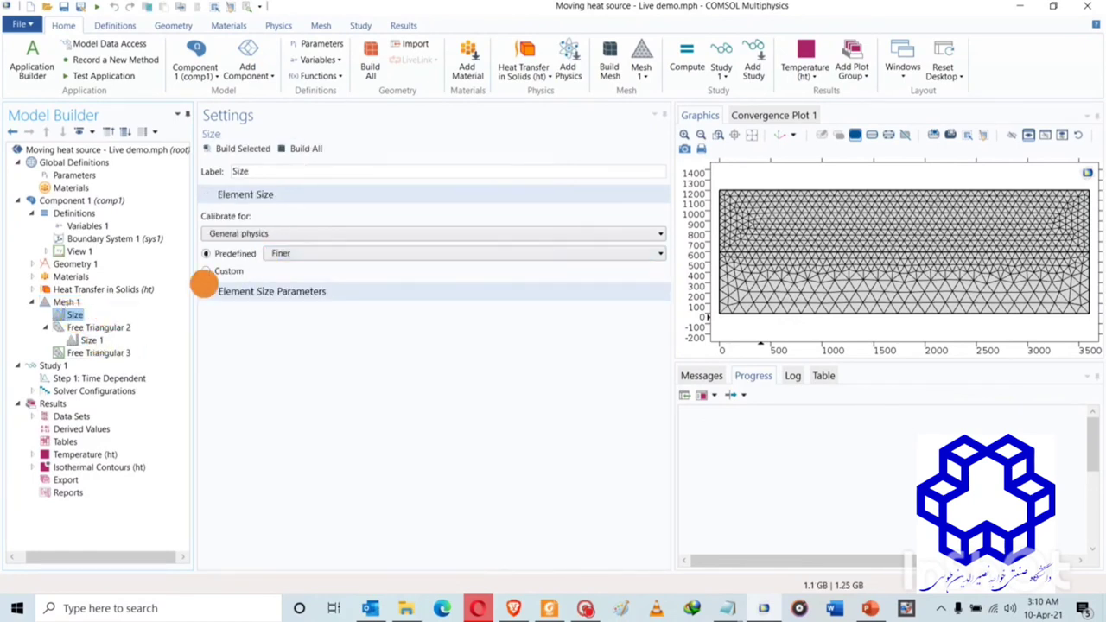
{"action": "left_click", "coordinate": [93, 329]}
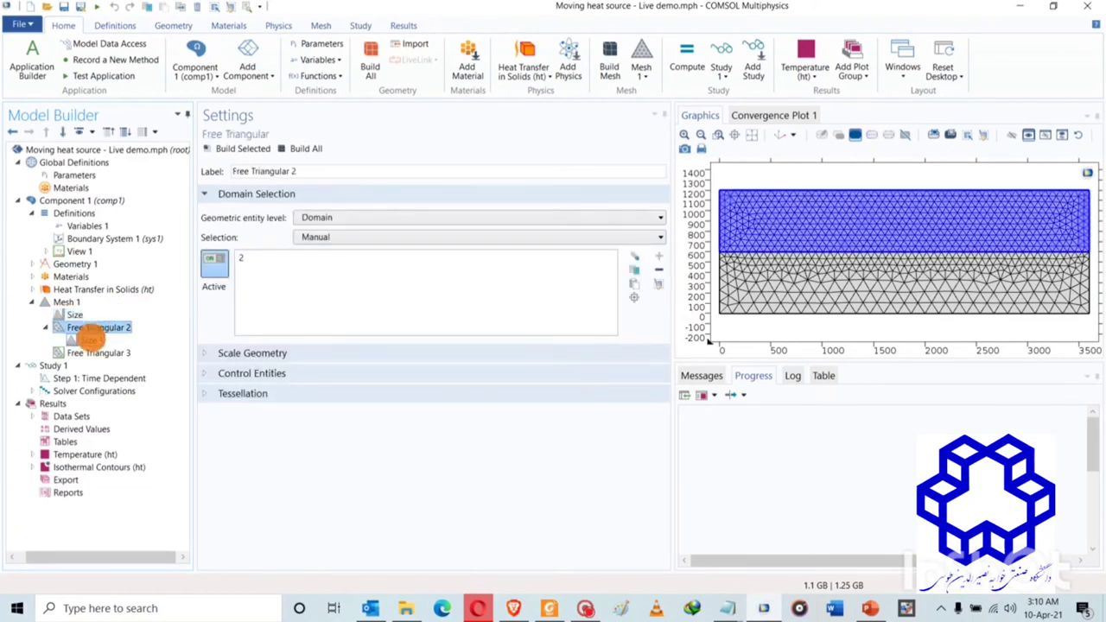
{"action": "left_click", "coordinate": [88, 340]}
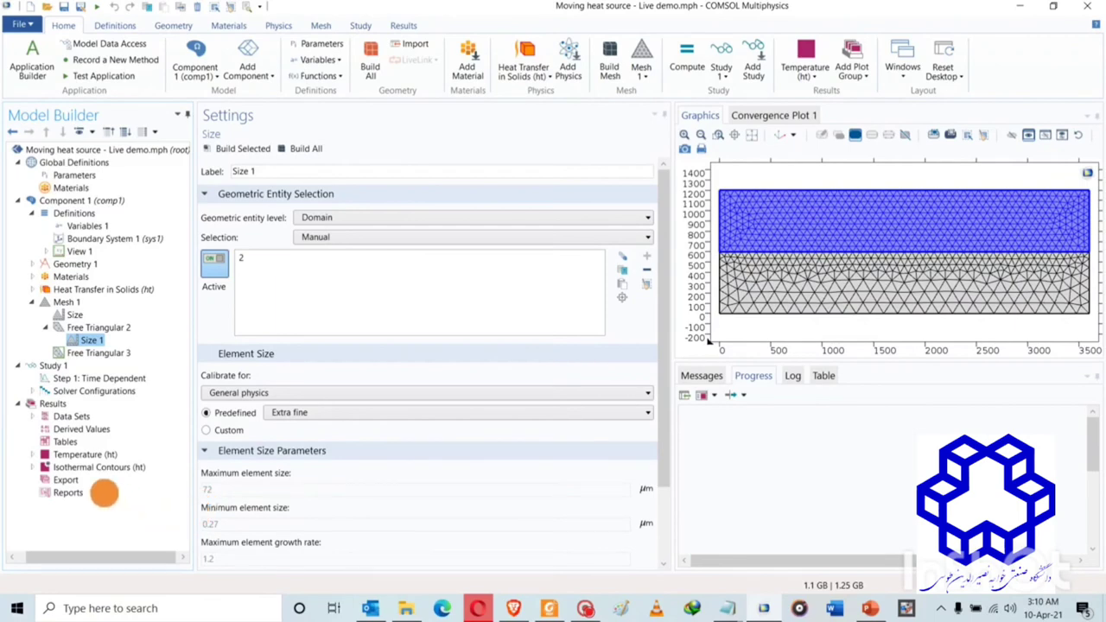
Step: Show the Isothermal Contours plot, switch to the Temperature surface plot, and enlarge the graphics area in height and width
{"action": "left_click", "coordinate": [78, 467]}
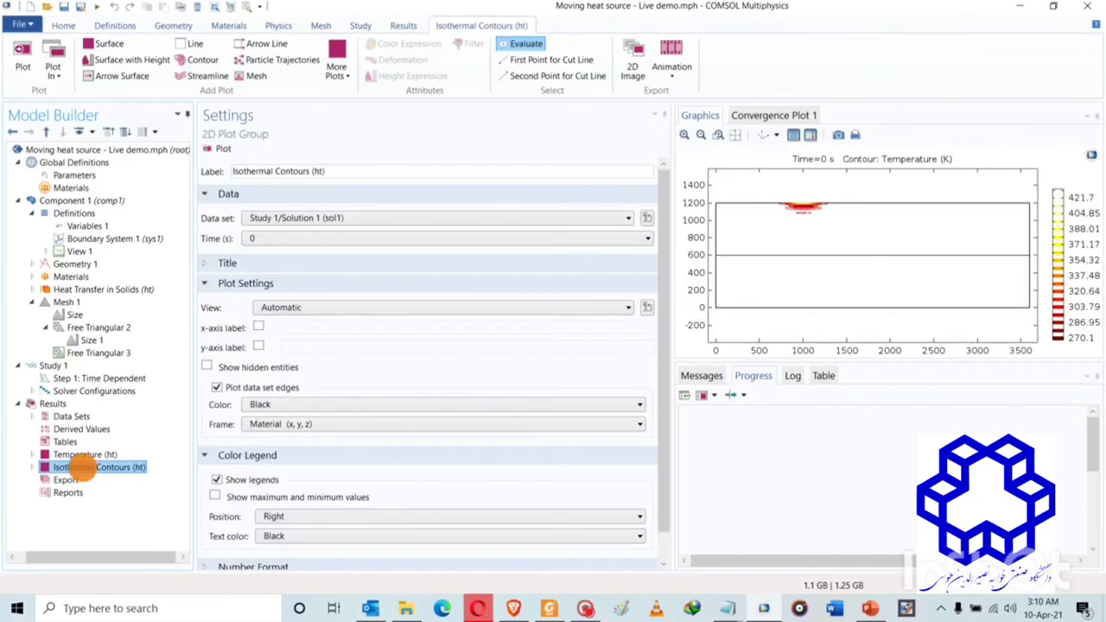
{"action": "left_click", "coordinate": [79, 455]}
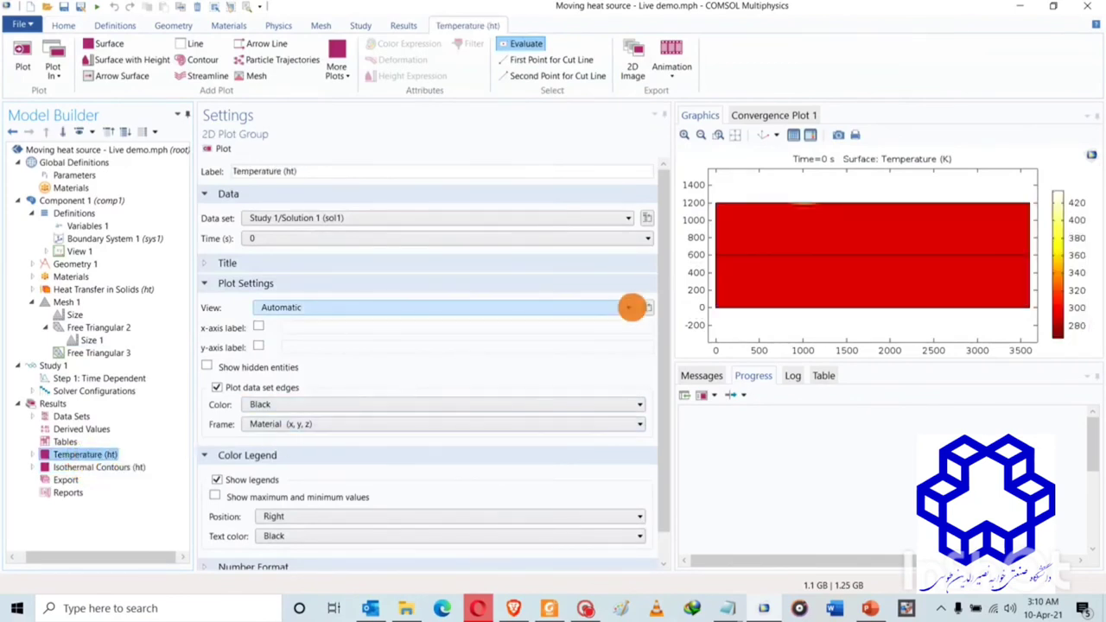
{"action": "left_click_drag", "start_coordinate": [767, 363], "coordinate": [787, 484]}
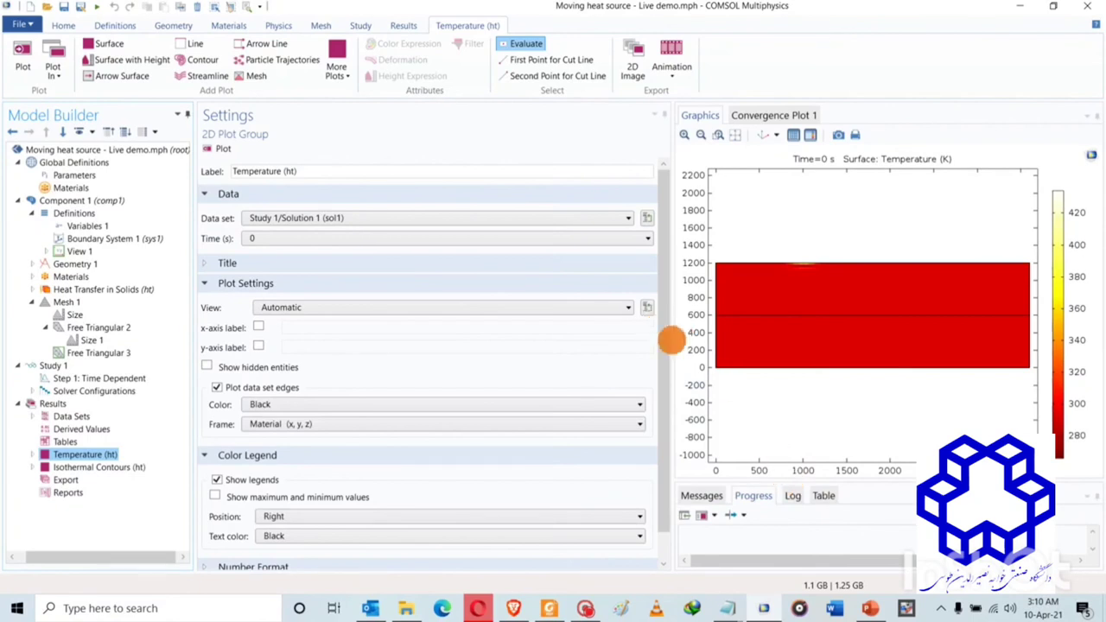
{"action": "left_click_drag", "start_coordinate": [666, 334], "coordinate": [476, 326]}
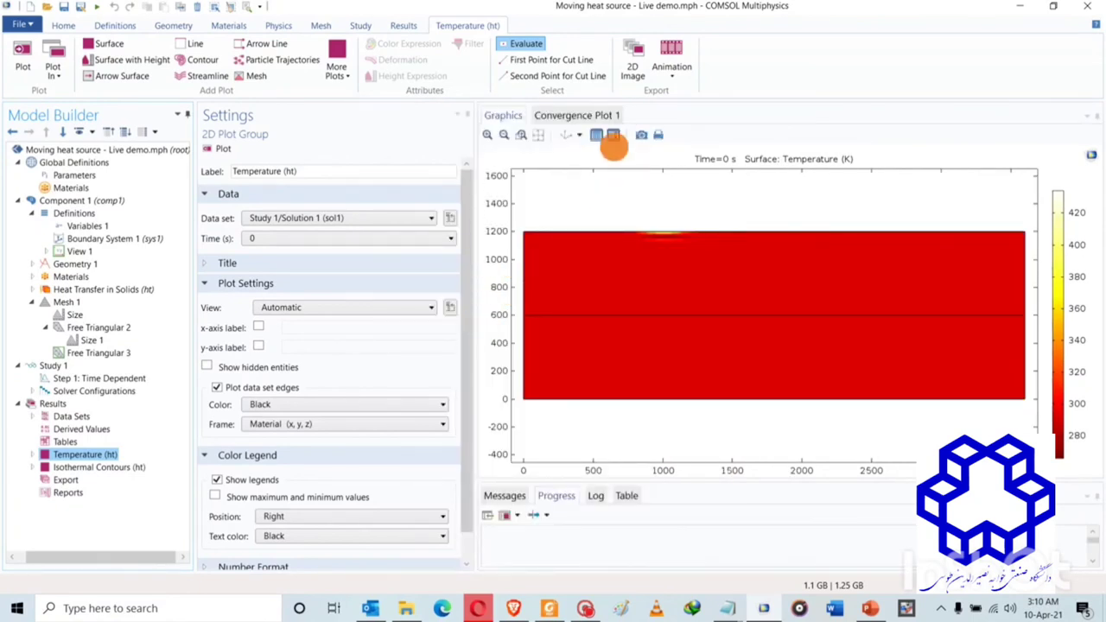
Step: Create a player animation of the Temperature plot, enable Repeat, and play it
{"action": "left_click", "coordinate": [672, 76]}
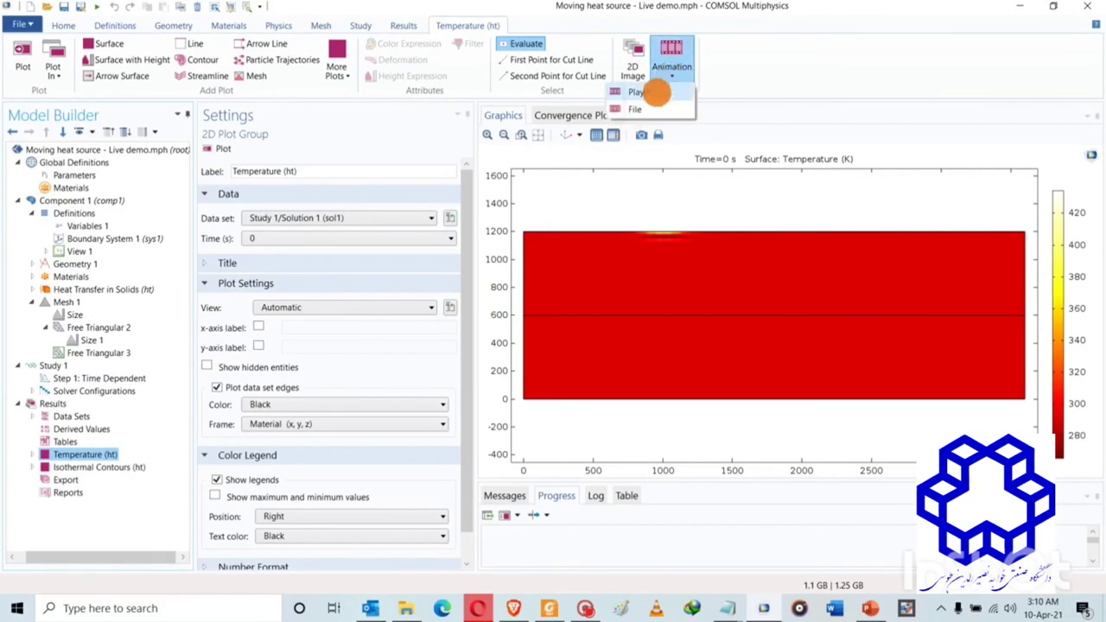
{"action": "left_click", "coordinate": [640, 92]}
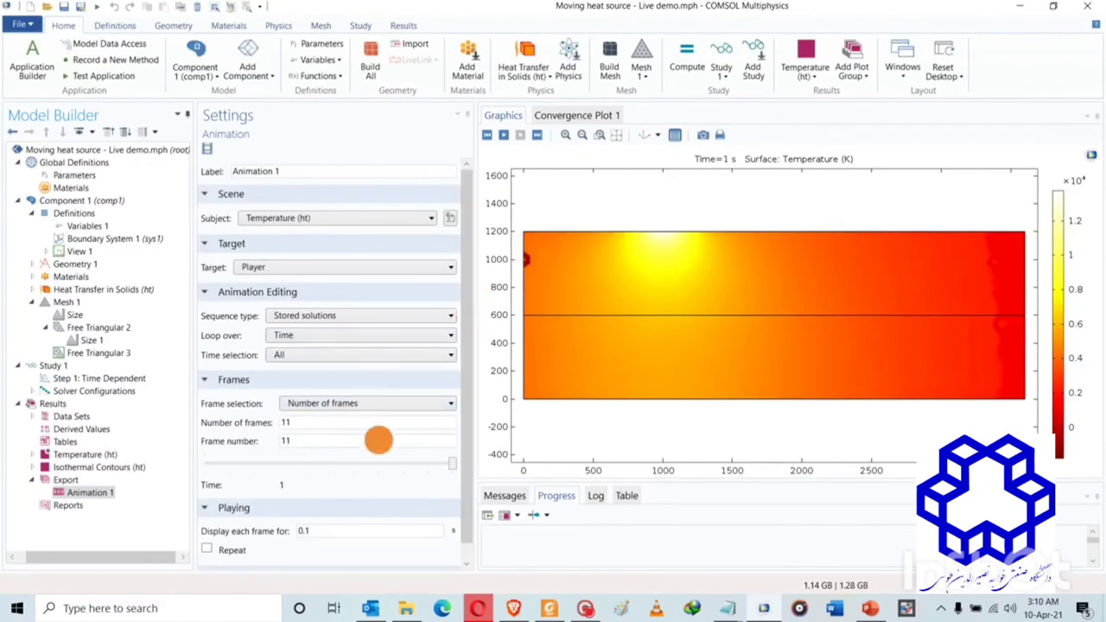
{"action": "left_click", "coordinate": [207, 550]}
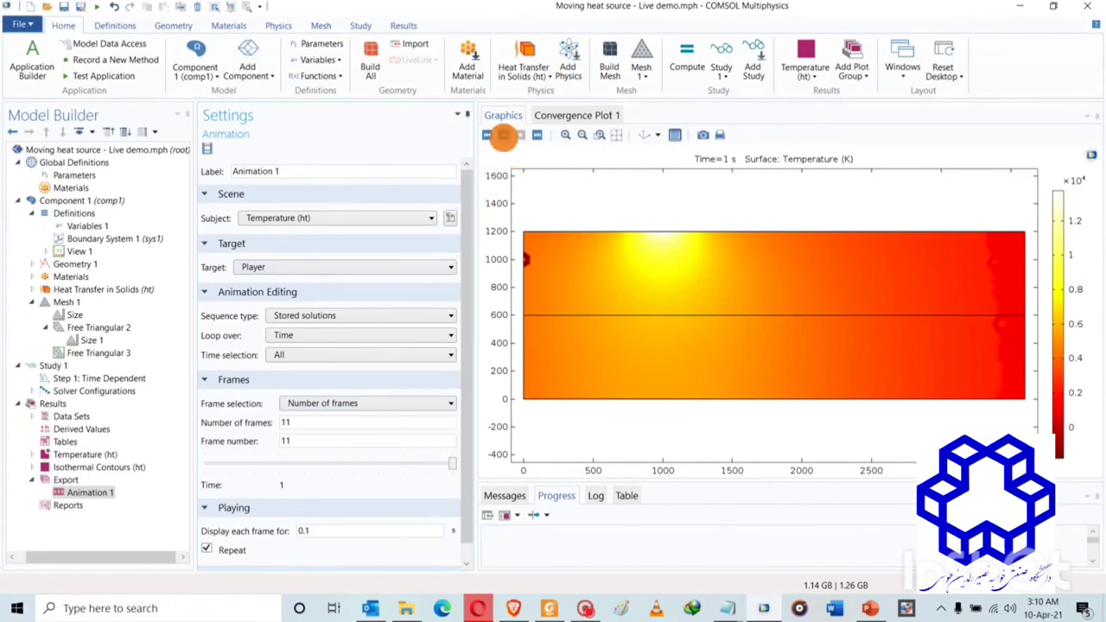
{"action": "left_click", "coordinate": [503, 136]}
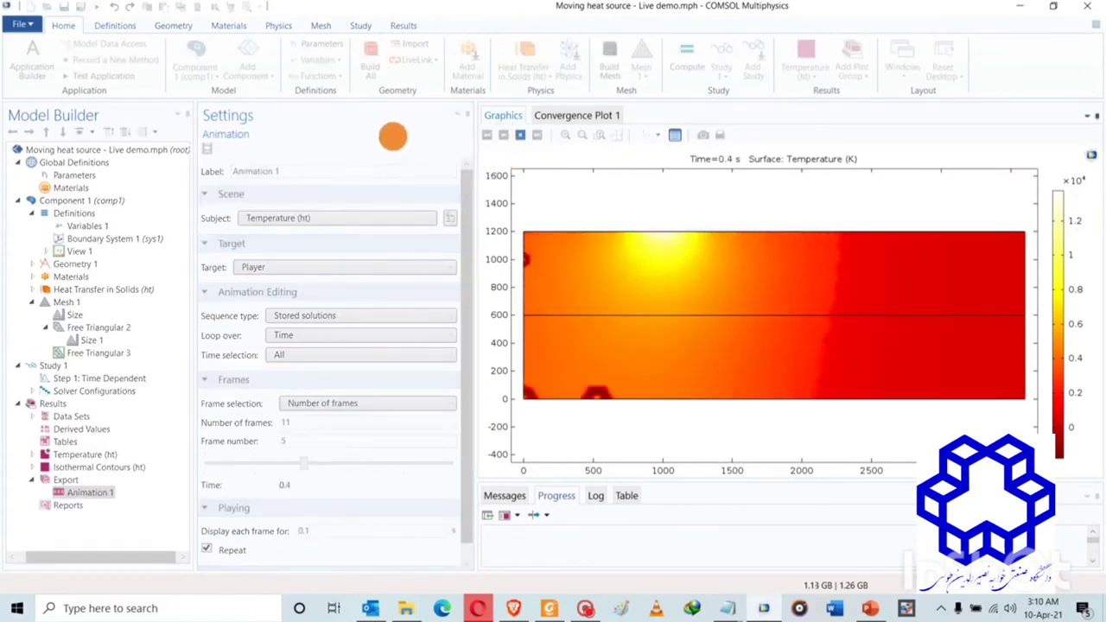